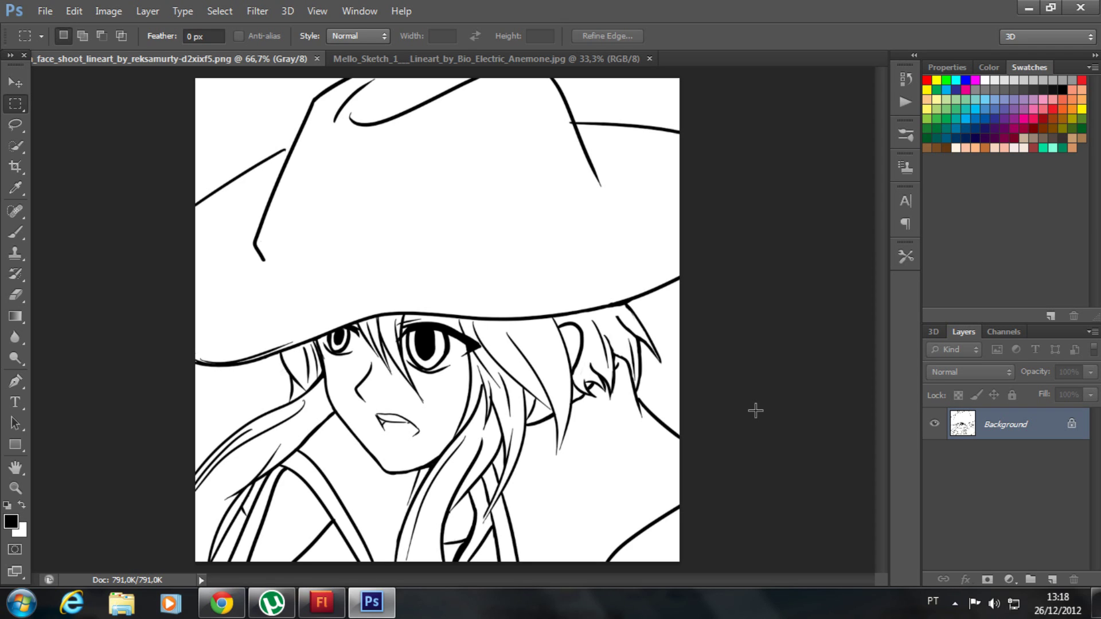
# Step: Duplicate the line art's Background layer into a new 'Background copy' layer
pyautogui.rightClick(1006, 426)
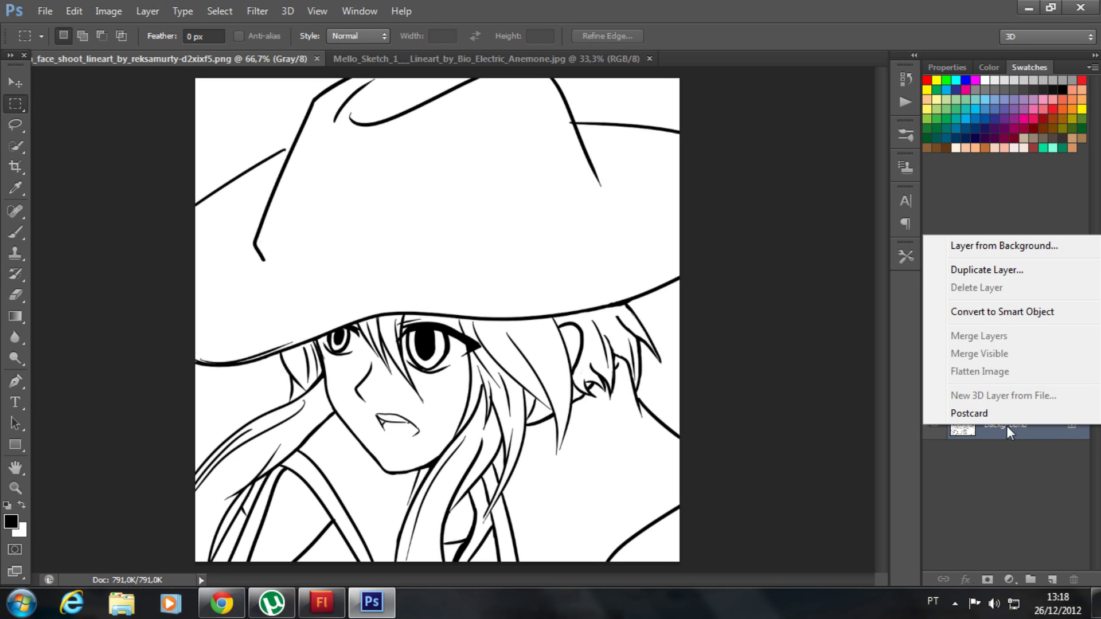
pyautogui.click(983, 269)
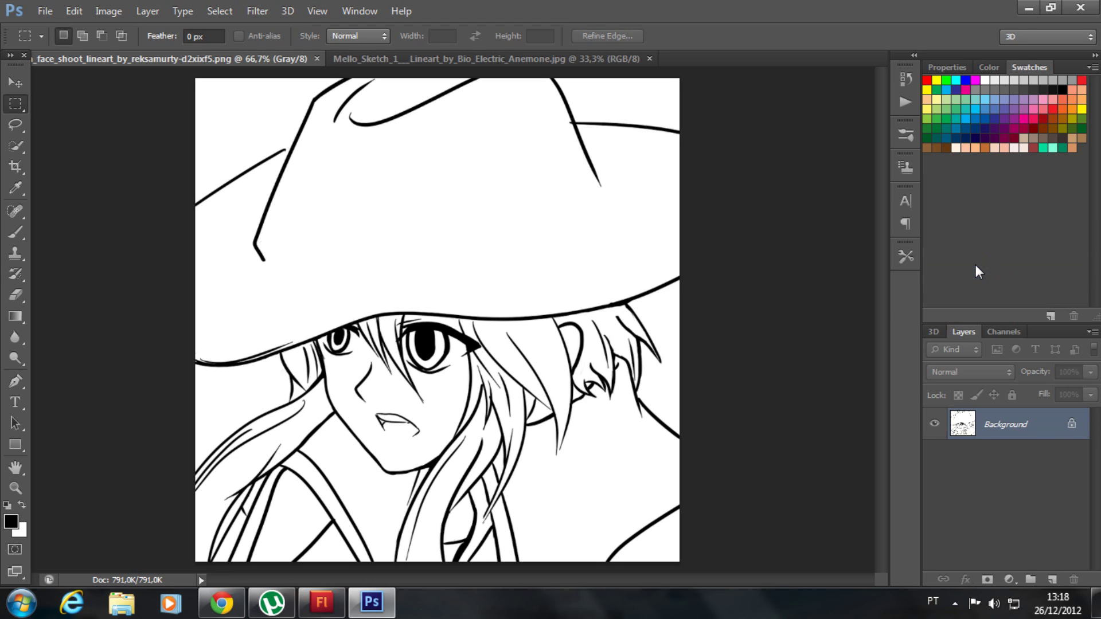
pyautogui.click(697, 181)
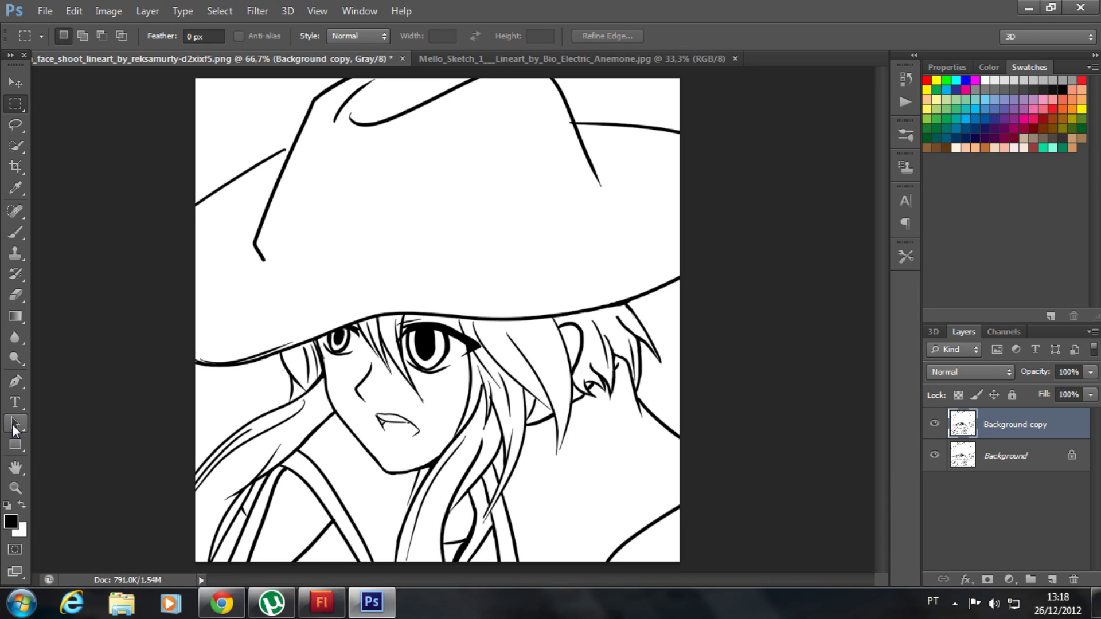
# Step: Choose the arrow from the Custom Shape gallery and draw one at the canvas's top right
pyautogui.click(16, 445)
pyautogui.click(20, 443)
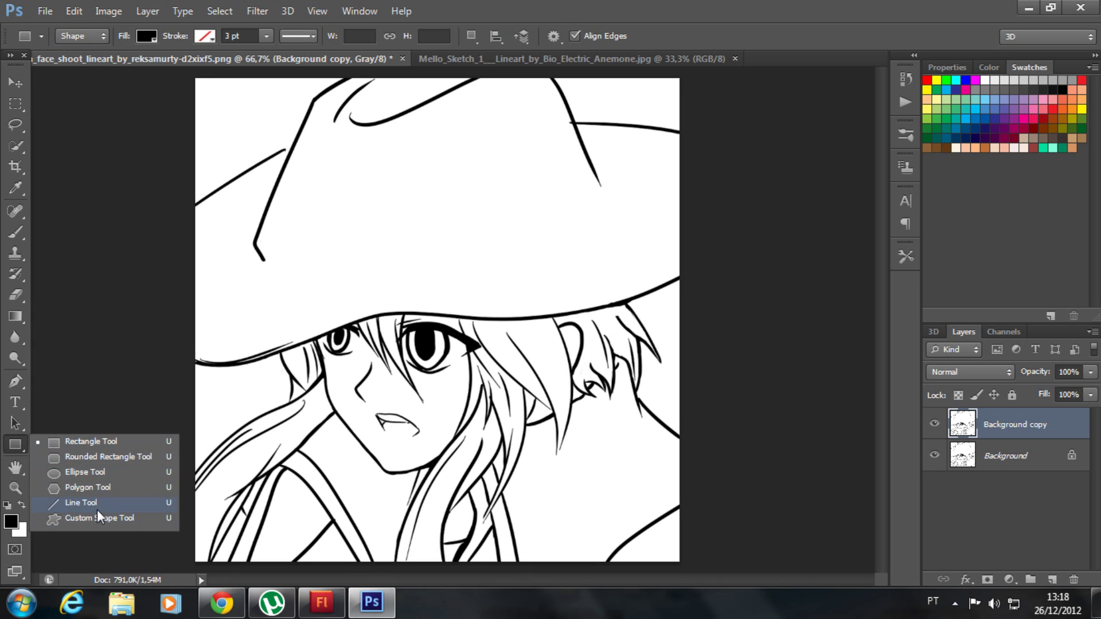
pyautogui.click(91, 519)
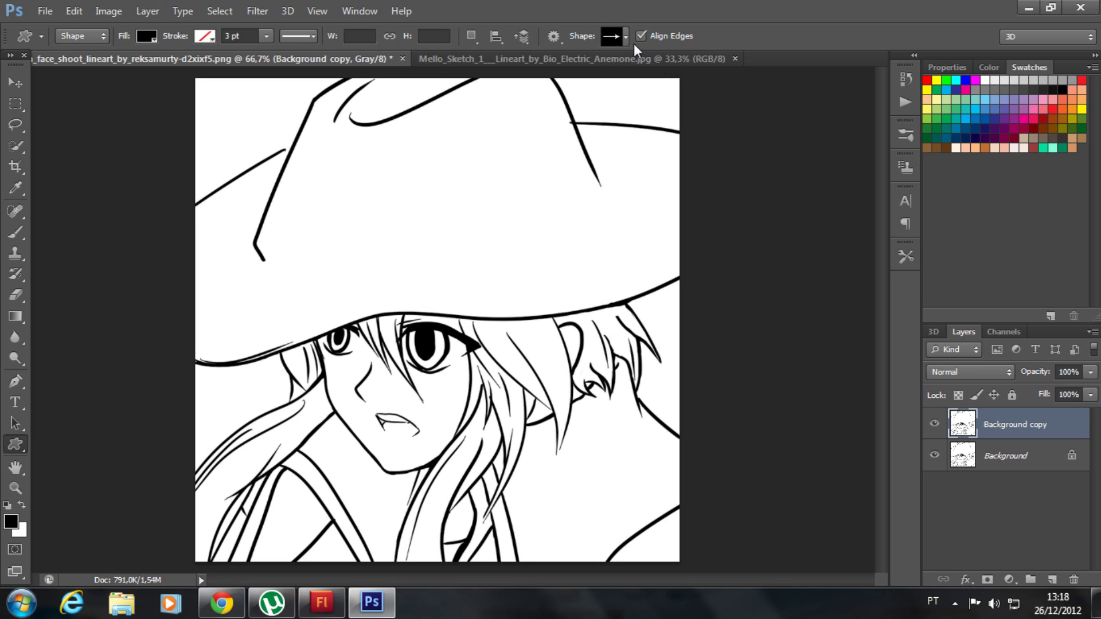
pyautogui.click(616, 37)
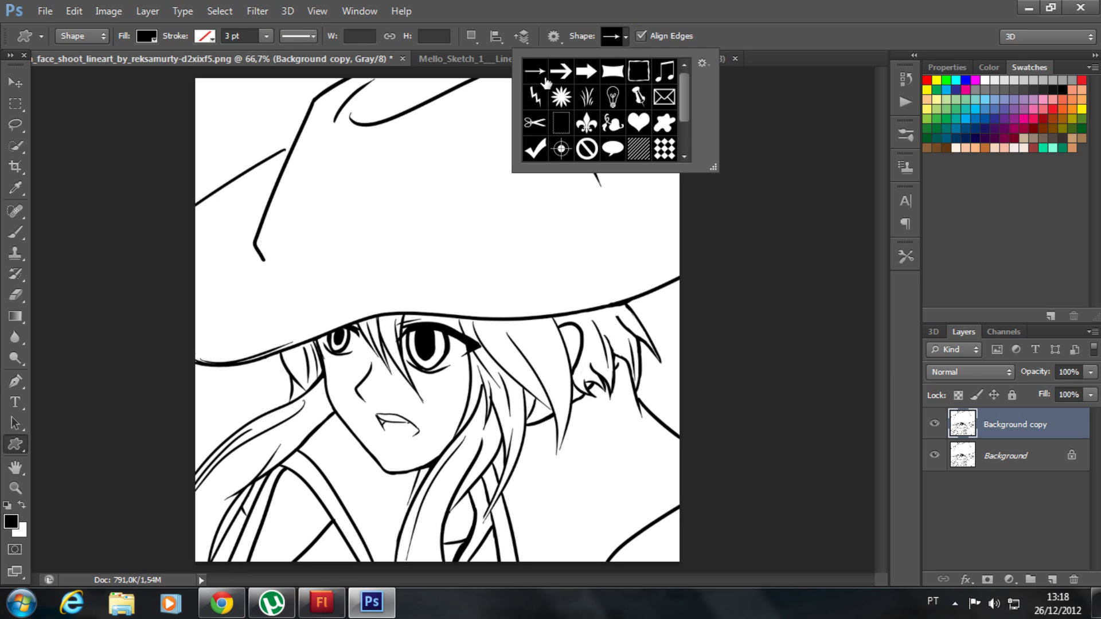
pyautogui.doubleClick(535, 71)
pyautogui.moveTo(613, 198)
pyautogui.mouseDown()
pyautogui.moveTo(634, 169)
pyautogui.moveTo(635, 214)
pyautogui.moveTo(579, 224)
pyautogui.moveTo(570, 265)
pyautogui.mouseUp()
# Step: Paint red arrow strokes over the hat, then undo the latest ones with Ctrl+Alt+Z
pyautogui.moveTo(637, 189)
pyautogui.mouseDown()
pyautogui.moveTo(575, 251)
pyautogui.moveTo(640, 243)
pyautogui.mouseUp()
pyautogui.moveTo(558, 171)
pyautogui.mouseDown()
pyautogui.moveTo(506, 234)
pyautogui.moveTo(555, 207)
pyautogui.mouseUp()
pyautogui.moveTo(382, 255); pyautogui.dragTo(456, 152)
pyautogui.moveTo(357, 221); pyautogui.dragTo(359, 283)
pyautogui.moveTo(359, 283); pyautogui.dragTo(497, 171)
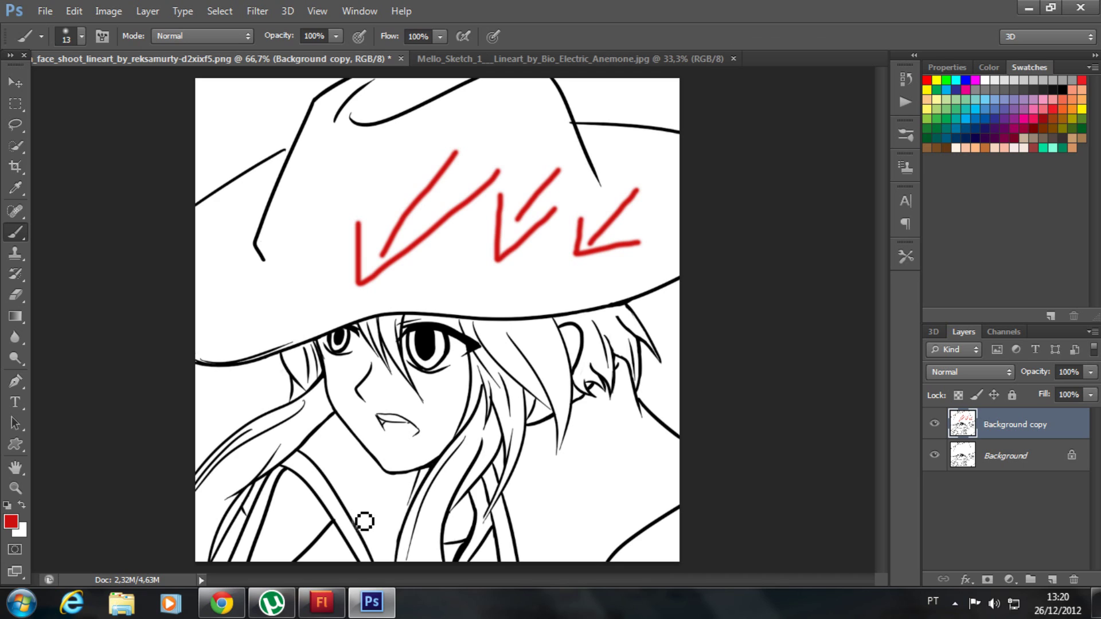
pyautogui.hotkey('ctrl', 'alt', 'z')
pyautogui.hotkey('ctrl', 'alt', 'z')
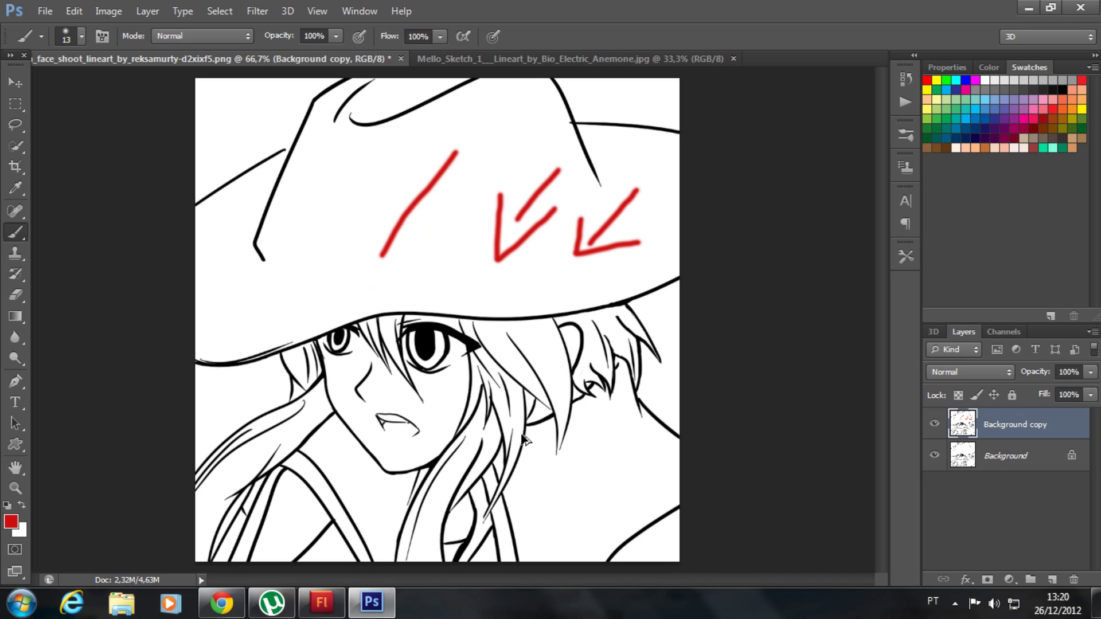
pyautogui.hotkey('ctrl', 'alt', 'z')
pyautogui.hotkey('ctrl', 'alt', 'z')
pyautogui.hotkey('ctrl', 'alt', 'z')
pyautogui.hotkey('ctrl', 'alt', 'z')
pyautogui.hotkey('ctrl', 'alt', 'z')
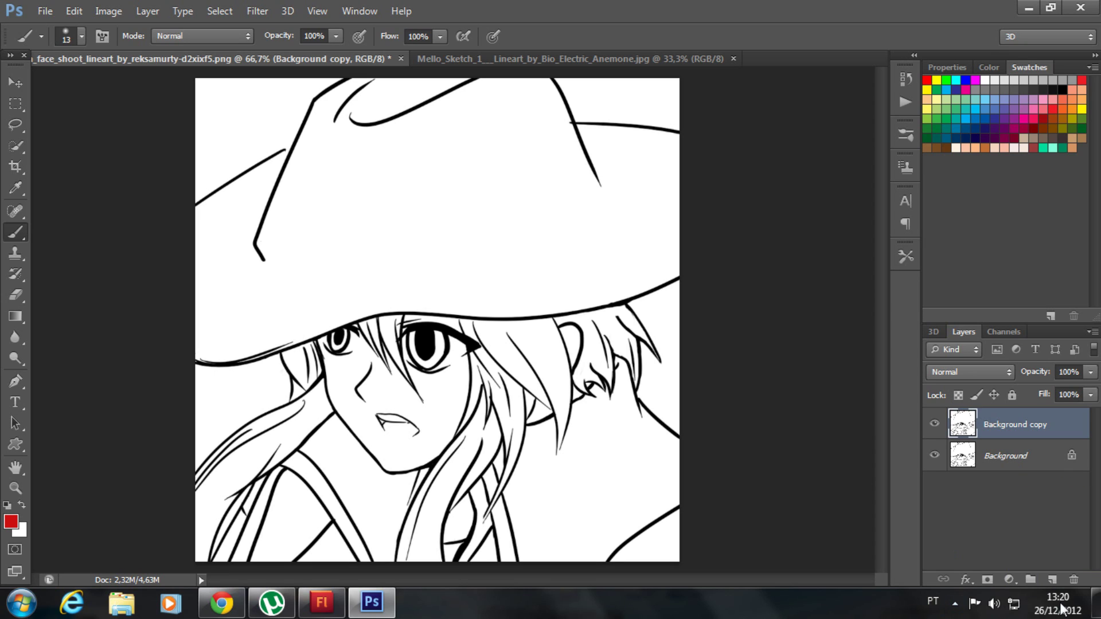
# Step: Add a new Layer 1 in Linear Burn blend mode and pick a light peach colour
pyautogui.click(1055, 580)
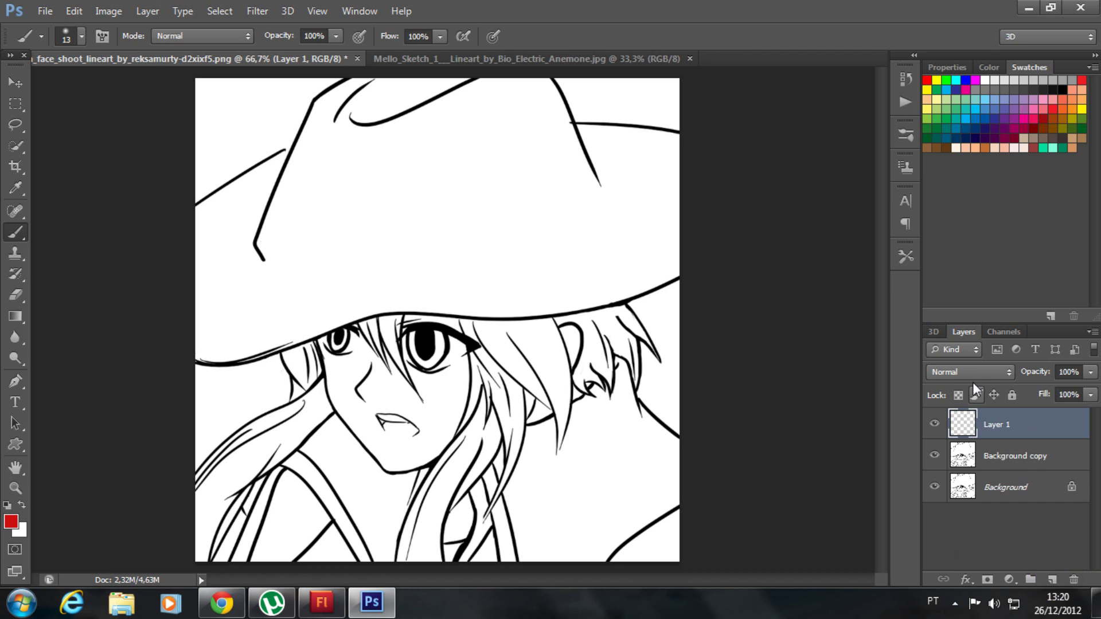
pyautogui.click(986, 372)
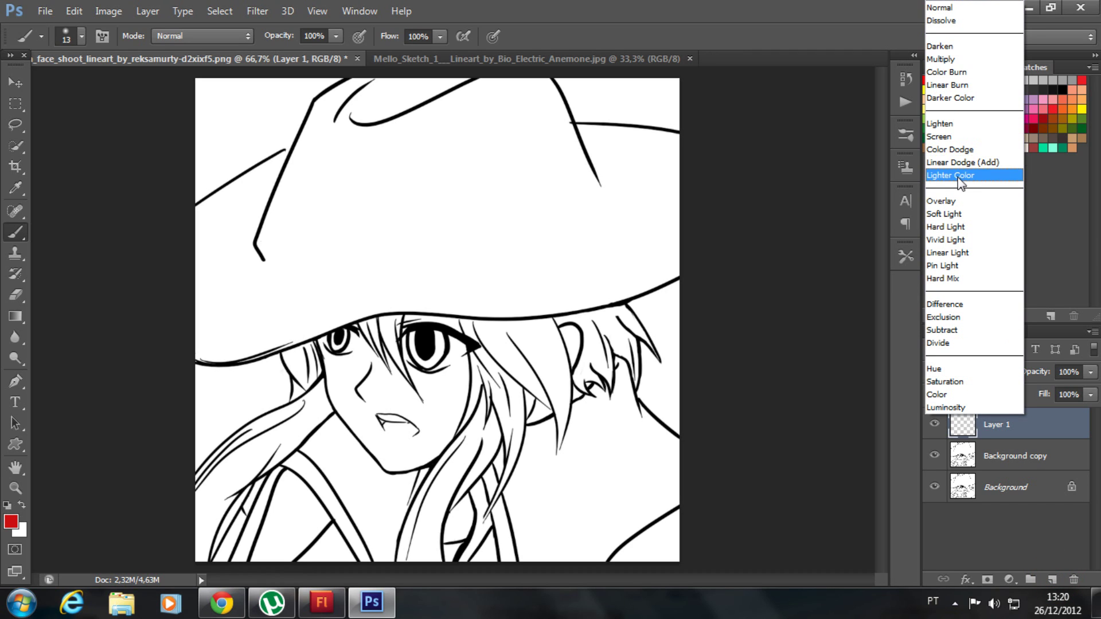
pyautogui.click(961, 85)
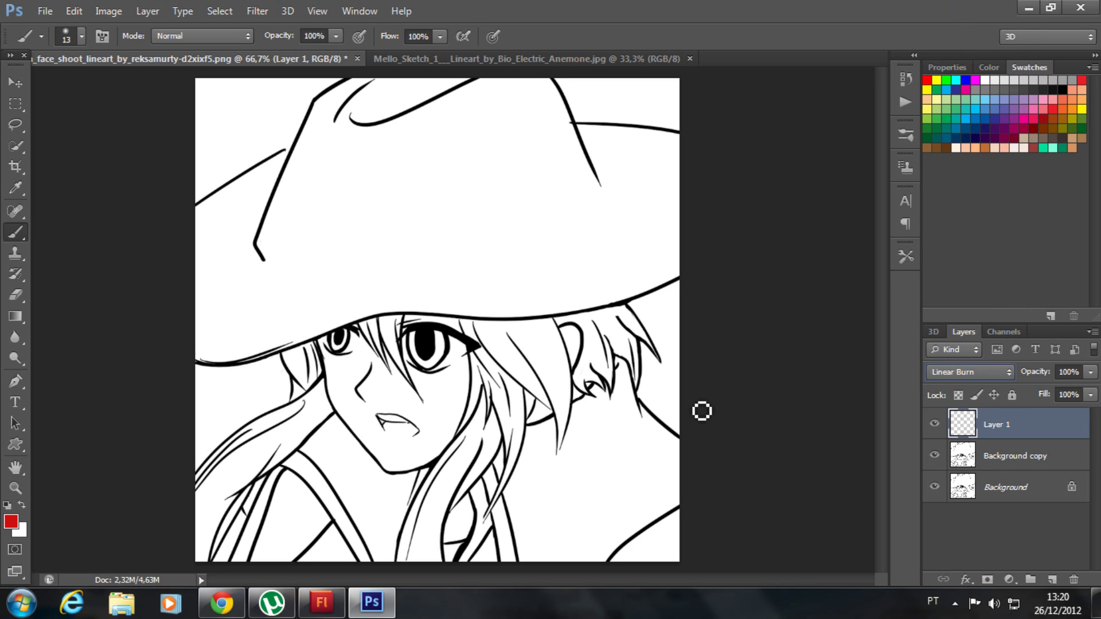
pyautogui.click(10, 522)
pyautogui.click(686, 160)
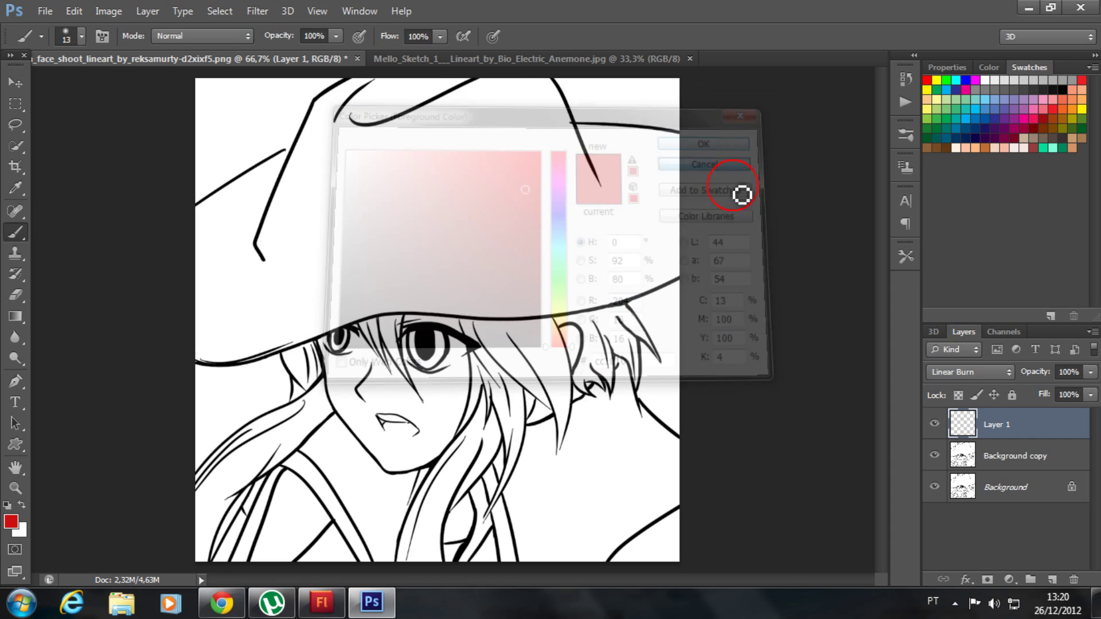
pyautogui.click(970, 146)
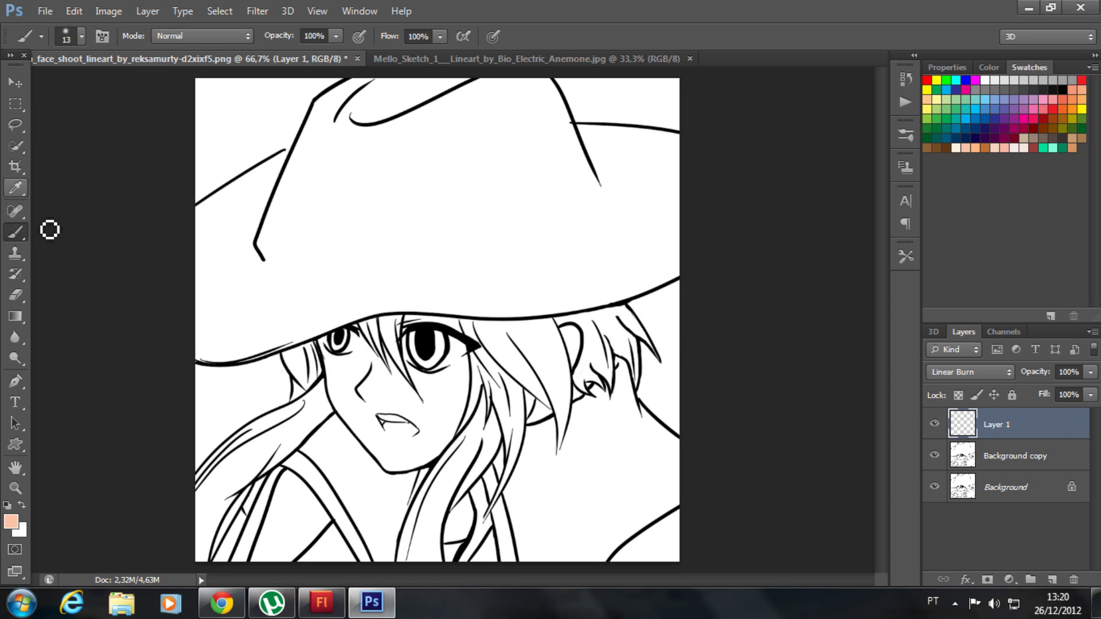
# Step: With a soft brush about 80 px, paint peach over the left eye, cheek and jaw
pyautogui.press(']')
pyautogui.press(']')
pyautogui.press(']')
pyautogui.press(']')
pyautogui.press(']')
pyautogui.moveTo(338, 334); pyautogui.dragTo(364, 360)
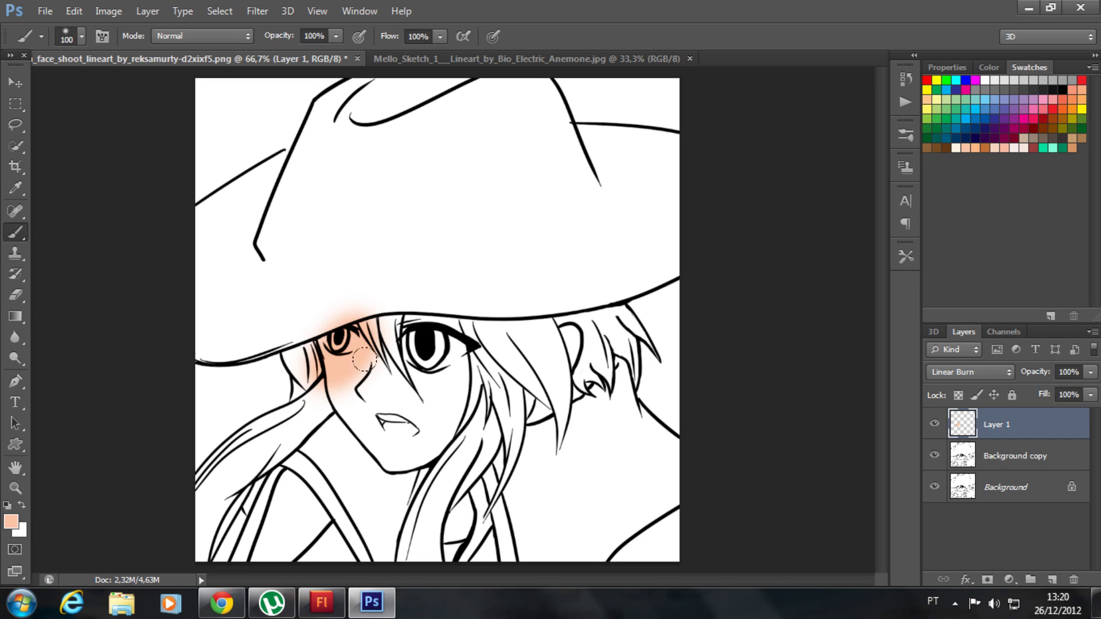
pyautogui.hotkey('ctrl', 'z')
pyautogui.rightClick(423, 344)
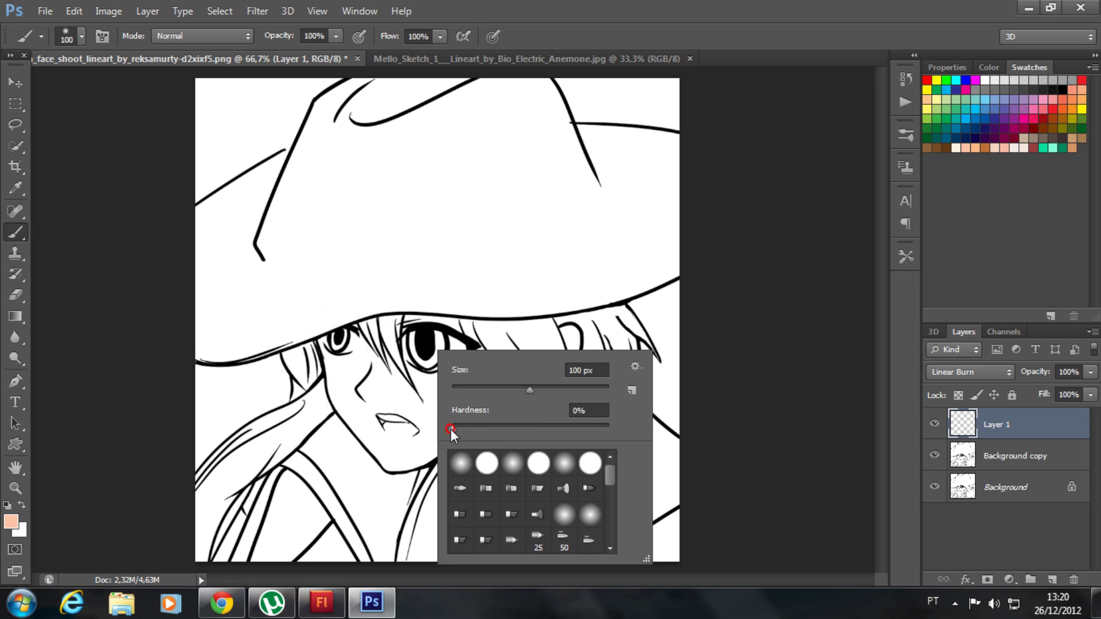
pyautogui.click(589, 411)
pyautogui.click(334, 355)
pyautogui.moveTo(334, 354); pyautogui.dragTo(459, 430)
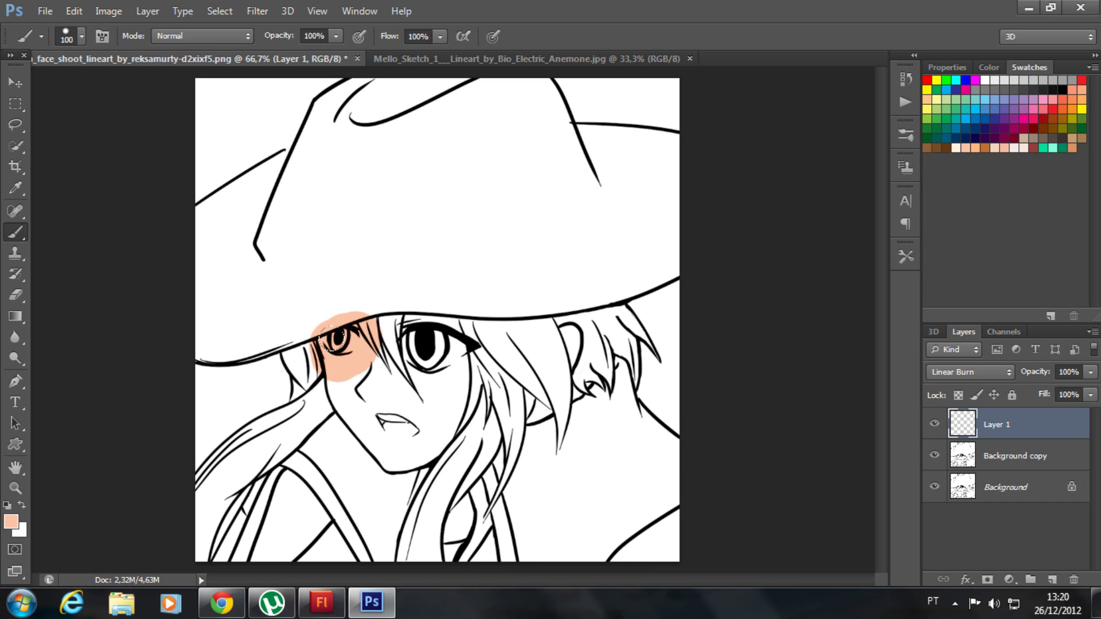
# Step: Fill the rest of the face and chin with peach and touch up the jaw edge
pyautogui.moveTo(436, 351); pyautogui.dragTo(417, 405)
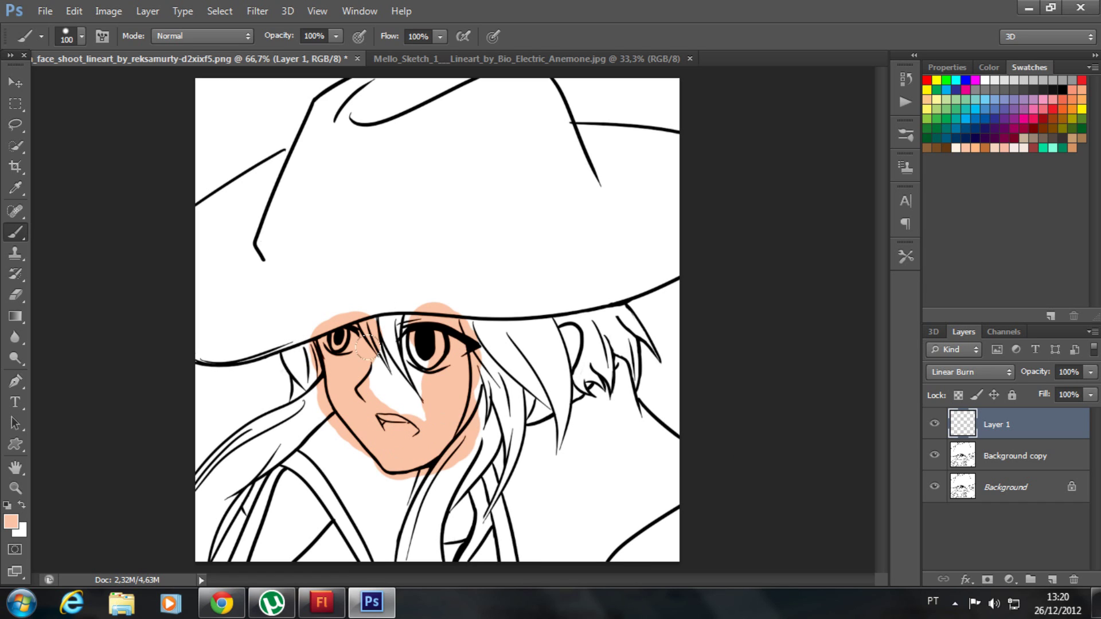
pyautogui.moveTo(482, 341); pyautogui.dragTo(485, 402)
pyautogui.moveTo(419, 477); pyautogui.dragTo(318, 338)
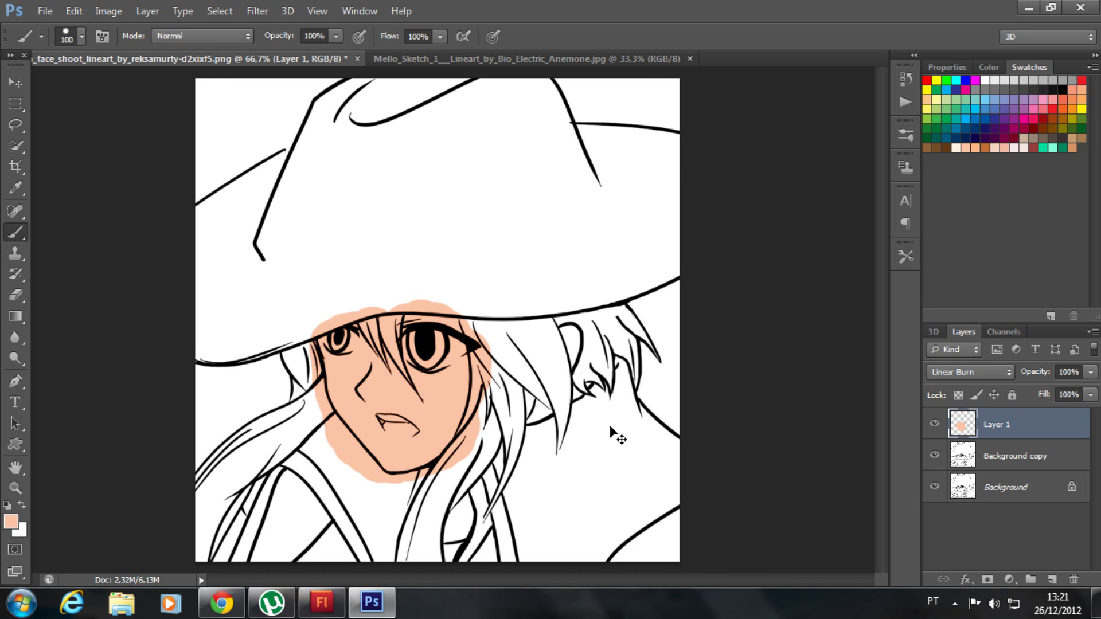
pyautogui.hotkey('ctrl', '+')
pyautogui.moveTo(423, 390)
pyautogui.mouseDown()
pyautogui.moveTo(506, 326)
pyautogui.moveTo(514, 304)
pyautogui.mouseUp()
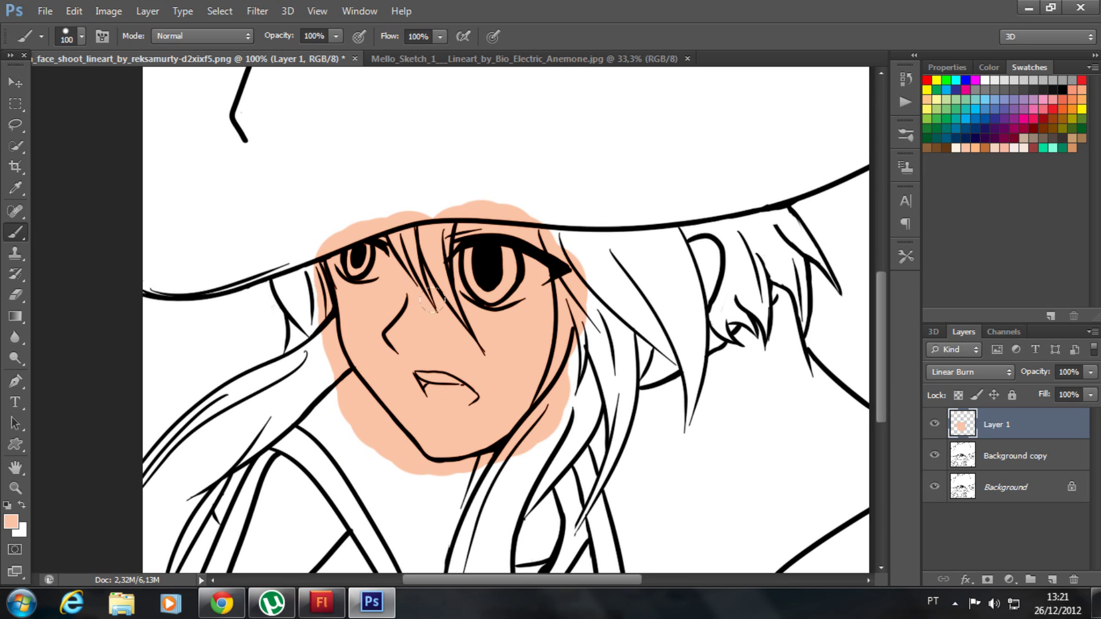
pyautogui.scroll(-1, 714, 332)
pyautogui.scroll(-1, 715, 332)
pyautogui.scroll(1, 707, 327)
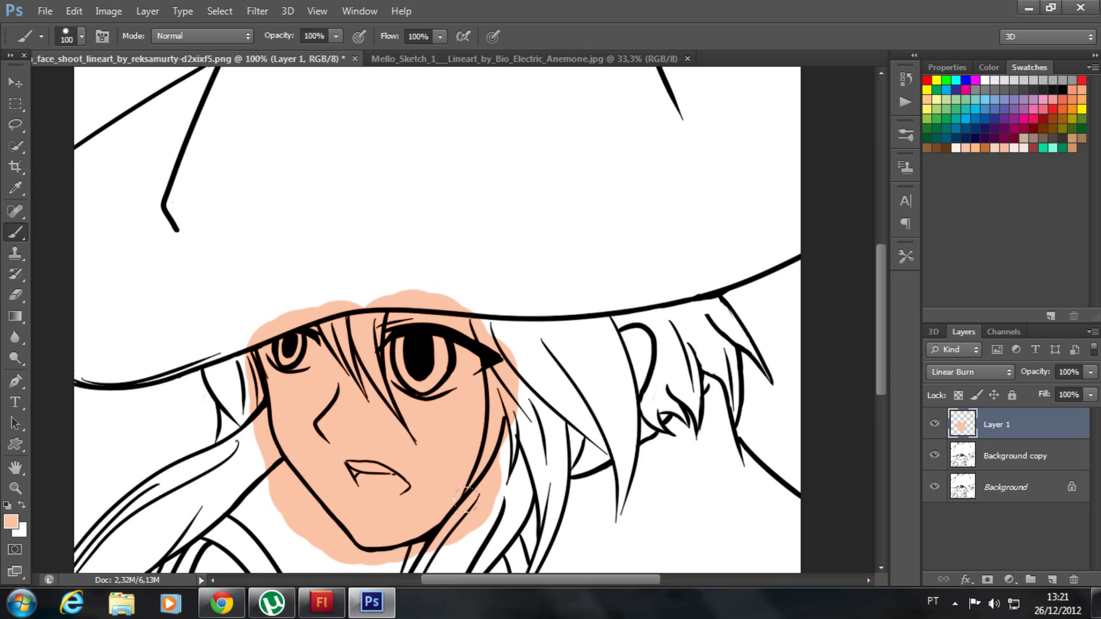
pyautogui.moveTo(426, 437)
pyautogui.mouseDown()
pyautogui.moveTo(518, 375)
pyautogui.moveTo(494, 430)
pyautogui.mouseUp()
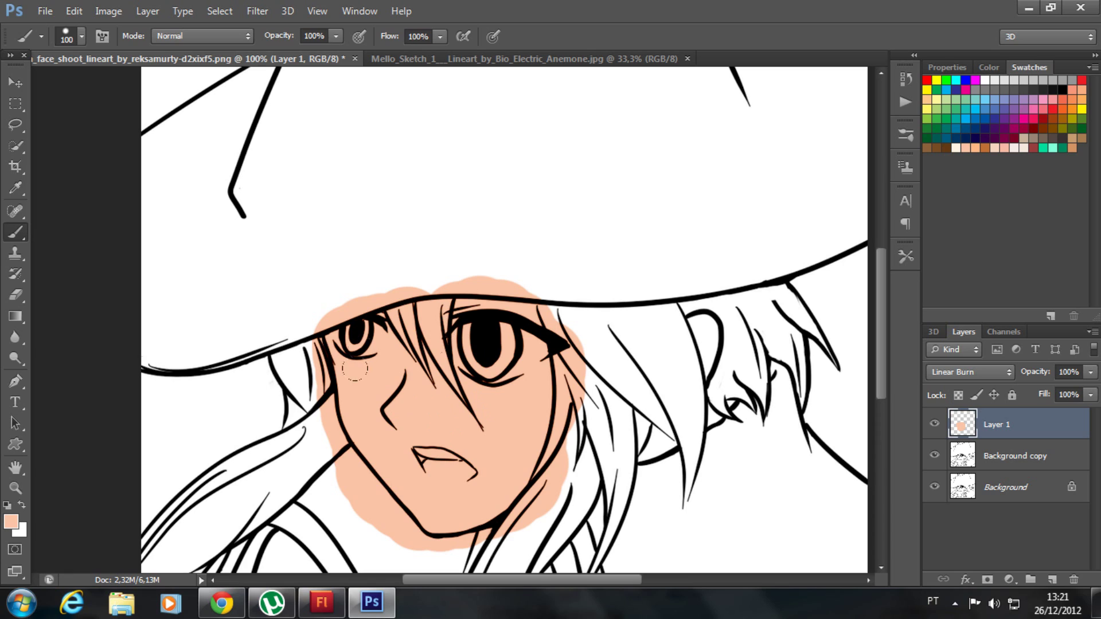
# Step: At 30% brush opacity, shade under the right eye and down the face's left side in brown
pyautogui.click(987, 147)
pyautogui.moveTo(338, 44); pyautogui.dragTo(281, 50)
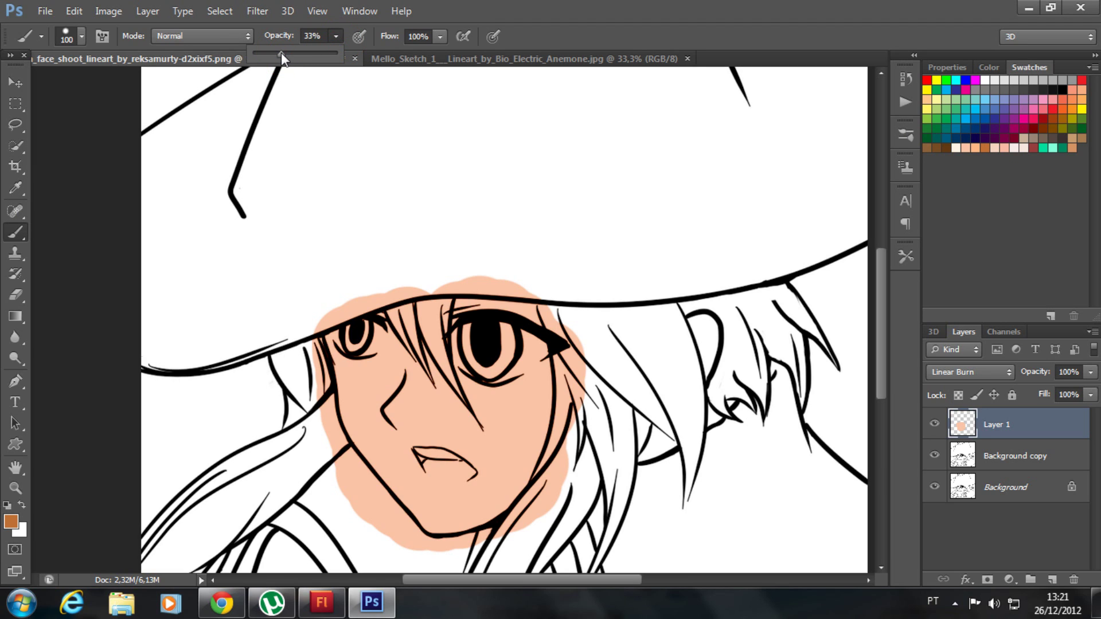
pyautogui.moveTo(280, 52); pyautogui.dragTo(278, 53)
pyautogui.moveTo(510, 373)
pyautogui.mouseDown()
pyautogui.moveTo(397, 303)
pyautogui.moveTo(353, 317)
pyautogui.mouseUp()
pyautogui.moveTo(352, 314)
pyautogui.mouseDown()
pyautogui.moveTo(367, 442)
pyautogui.moveTo(350, 516)
pyautogui.mouseUp()
# Step: Shade across the nose, mouth, right cheek, chin and under the hat brim
pyautogui.moveTo(413, 505); pyautogui.dragTo(350, 528)
pyautogui.moveTo(360, 454)
pyautogui.mouseDown()
pyautogui.moveTo(425, 436)
pyautogui.moveTo(448, 402)
pyautogui.moveTo(517, 424)
pyautogui.moveTo(529, 397)
pyautogui.moveTo(580, 442)
pyautogui.mouseUp()
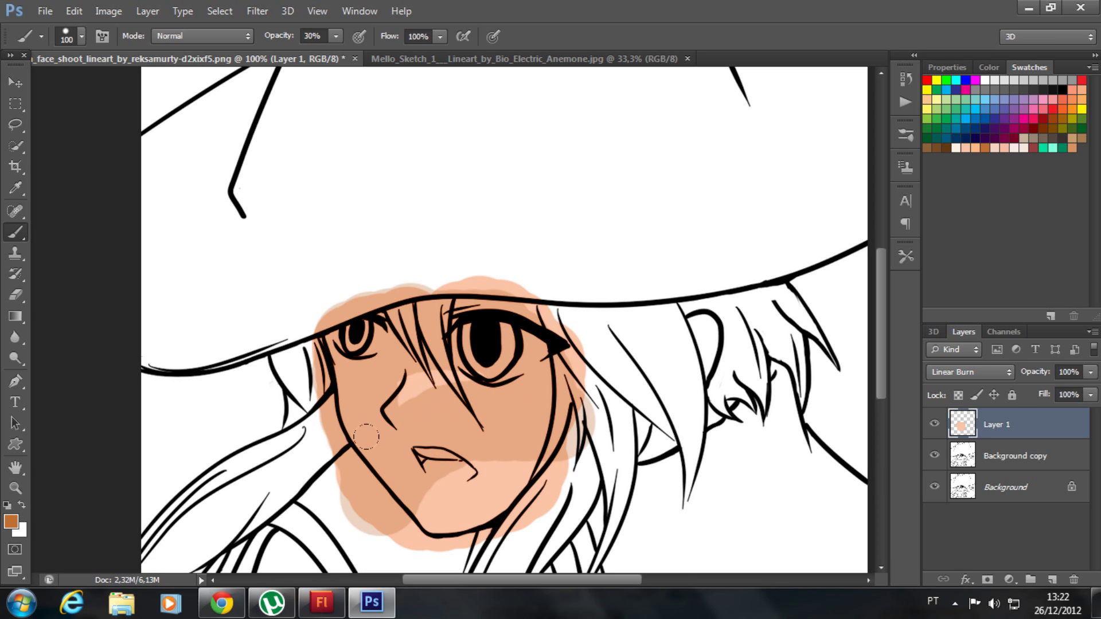
pyautogui.moveTo(353, 507); pyautogui.dragTo(400, 528)
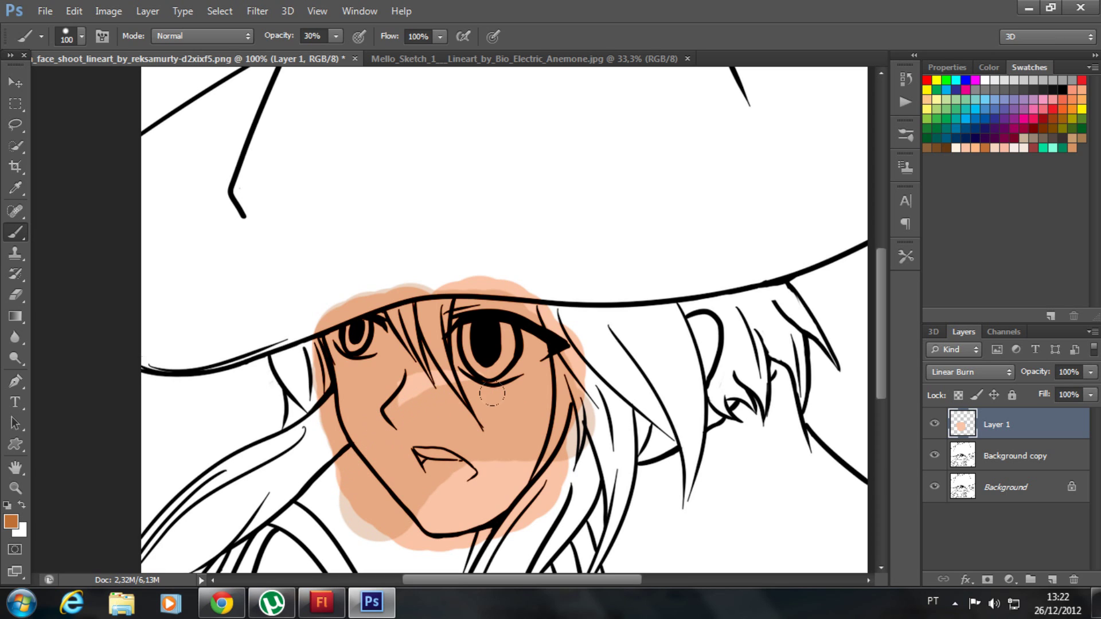
pyautogui.moveTo(580, 453); pyautogui.dragTo(577, 364)
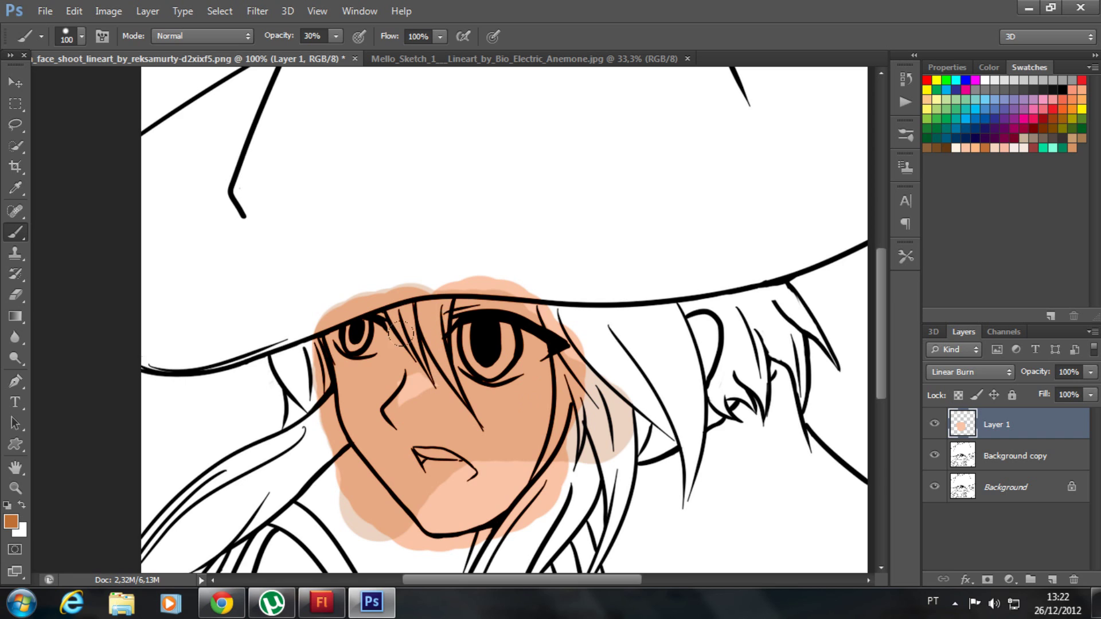
pyautogui.moveTo(435, 381); pyautogui.dragTo(405, 398)
pyautogui.moveTo(565, 338); pyautogui.dragTo(408, 314)
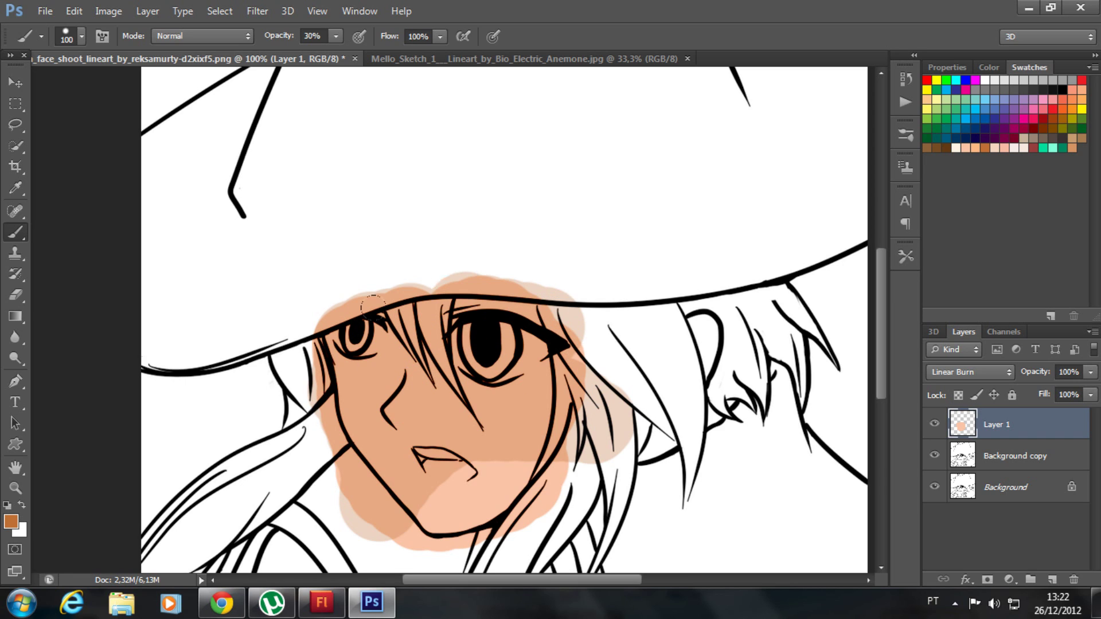
pyautogui.scroll(-3, 395, 359)
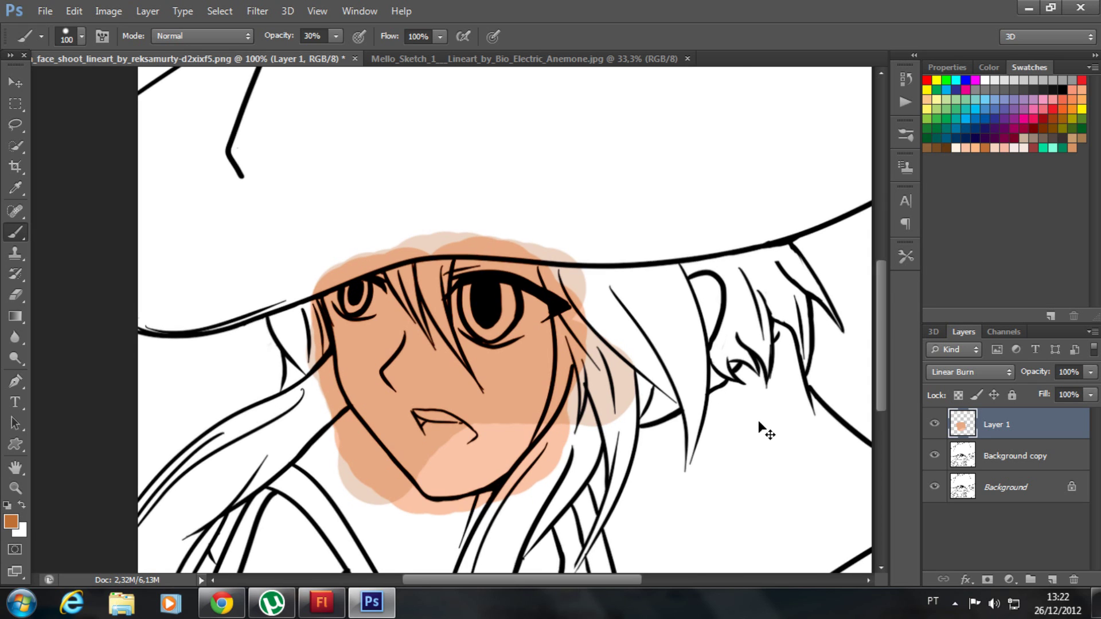
pyautogui.hotkey('ctrl', '+')
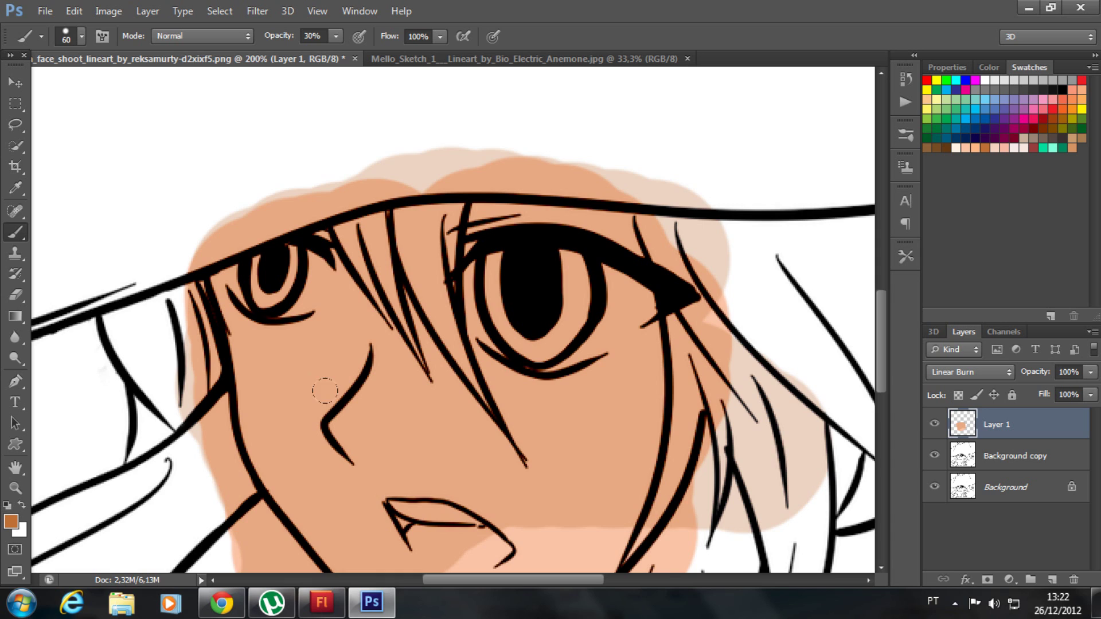
# Step: Set the brush to 0% hardness and shrink it to 15 px
pyautogui.press('[')
pyautogui.press('[')
pyautogui.press('[')
pyautogui.scroll(-3, 333, 393)
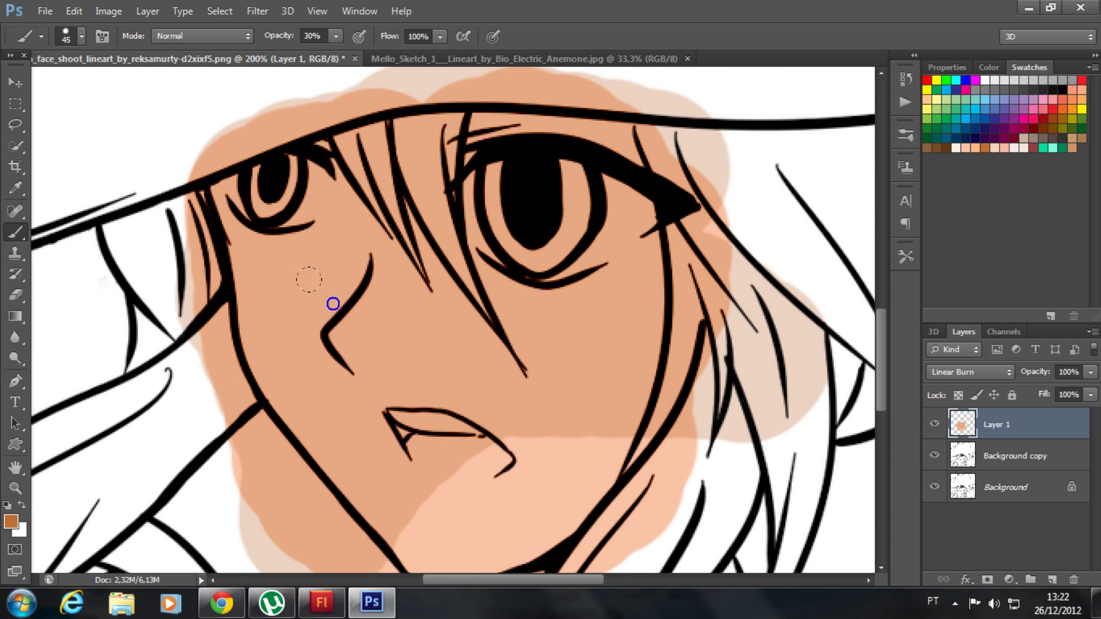
pyautogui.rightClick(332, 304)
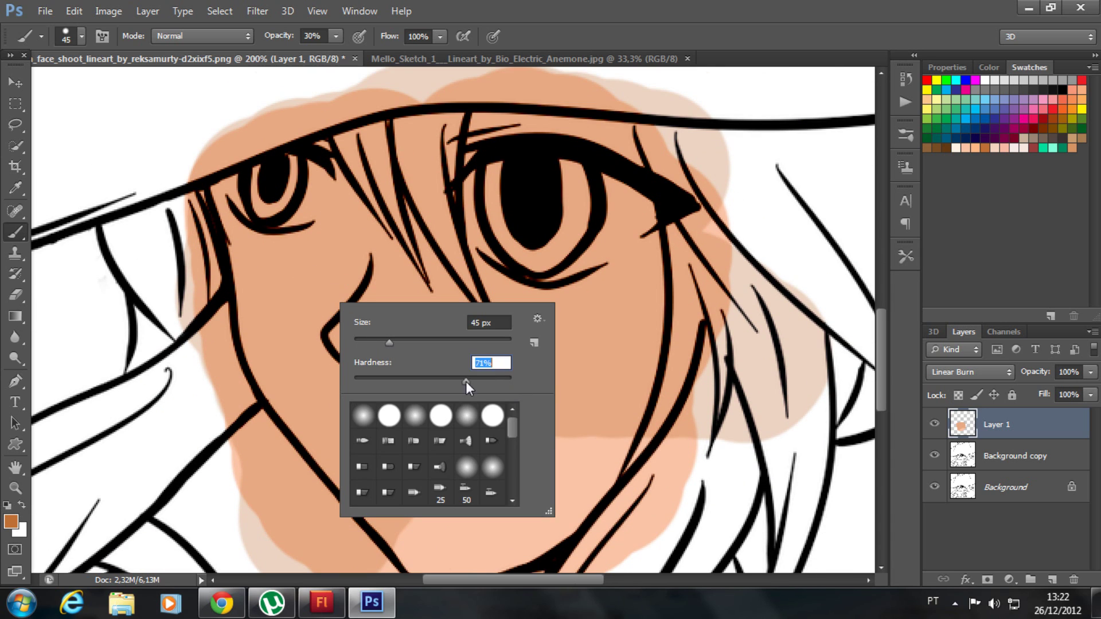
pyautogui.moveTo(392, 381); pyautogui.dragTo(343, 385)
pyautogui.press('Return')
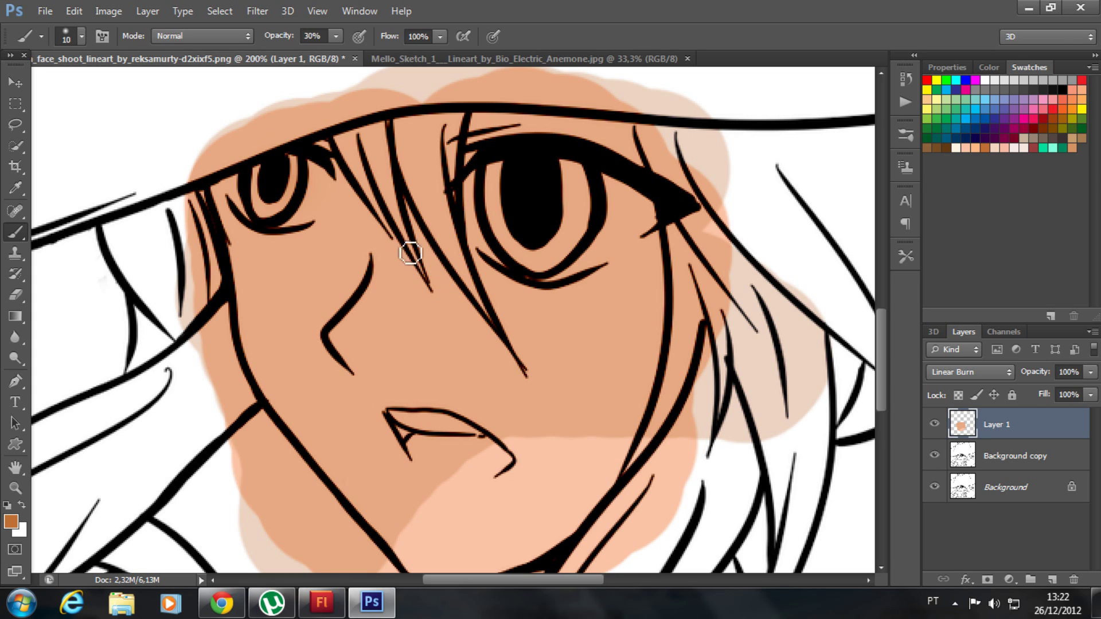
pyautogui.press('[')
# Step: Shade under the hat brim, along the hair strands, and beneath the right eye at 25 px
pyautogui.moveTo(328, 154); pyautogui.dragTo(392, 235)
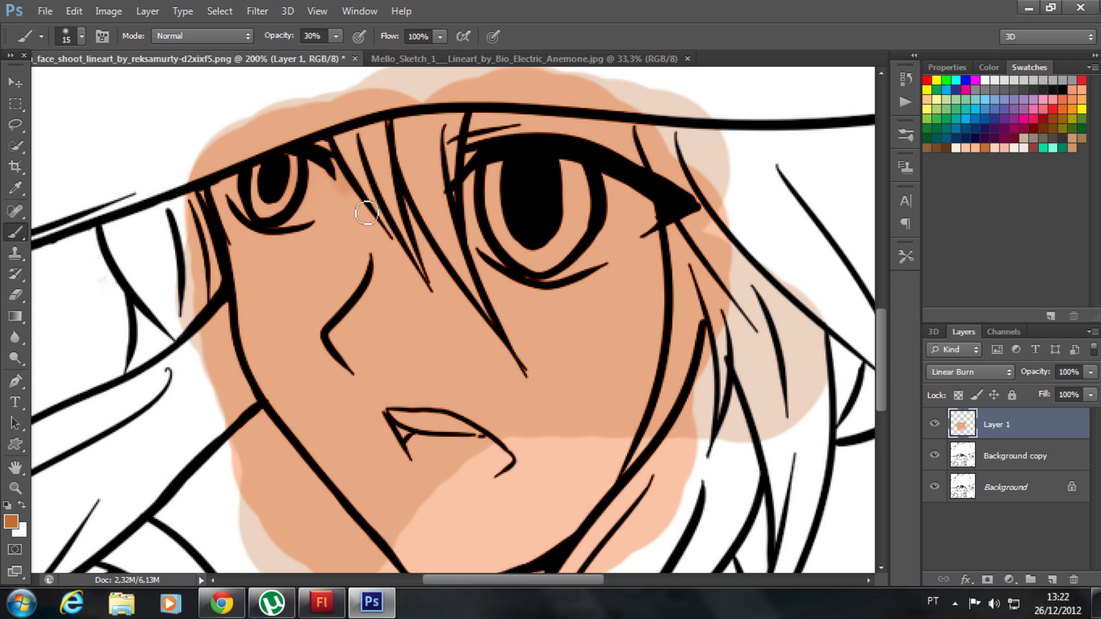
pyautogui.moveTo(354, 156); pyautogui.dragTo(440, 294)
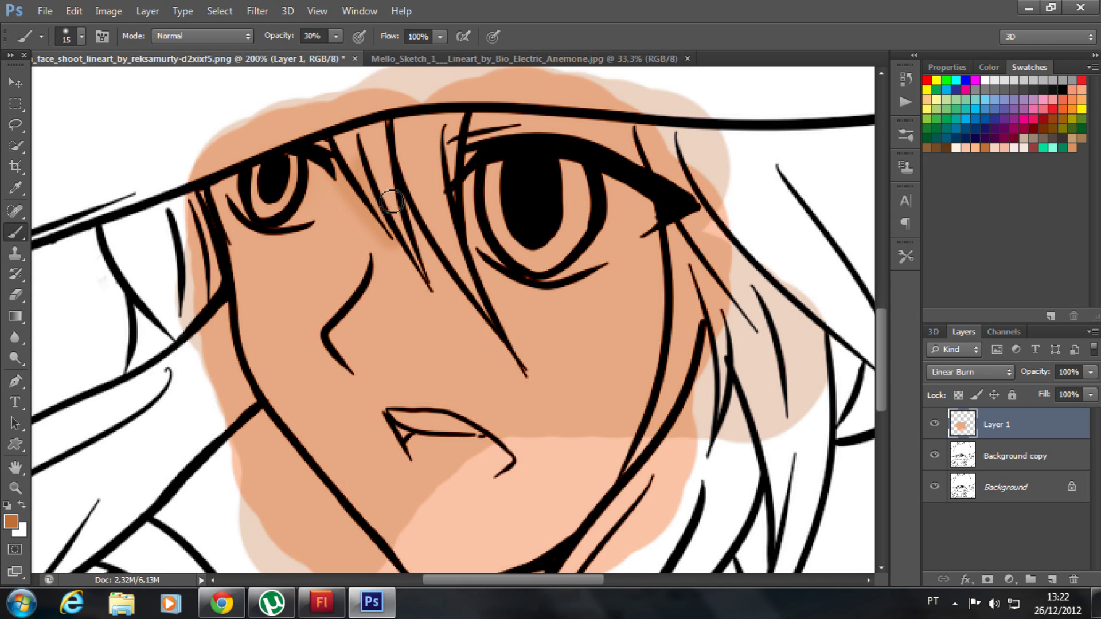
pyautogui.moveTo(410, 195); pyautogui.dragTo(525, 374)
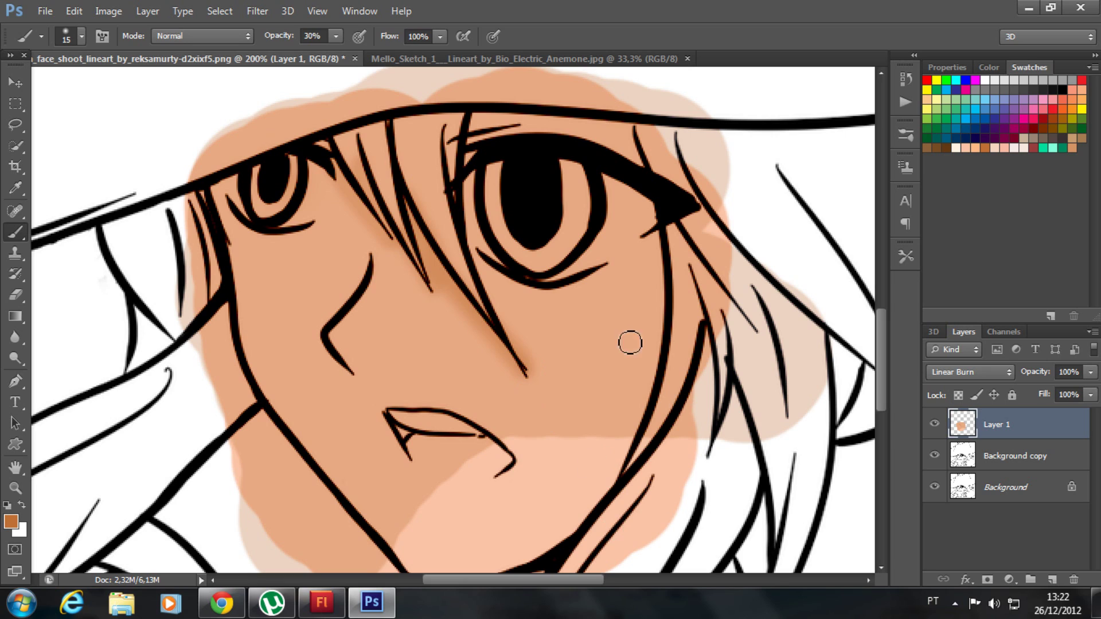
pyautogui.press(']')
pyautogui.moveTo(491, 260); pyautogui.dragTo(667, 231)
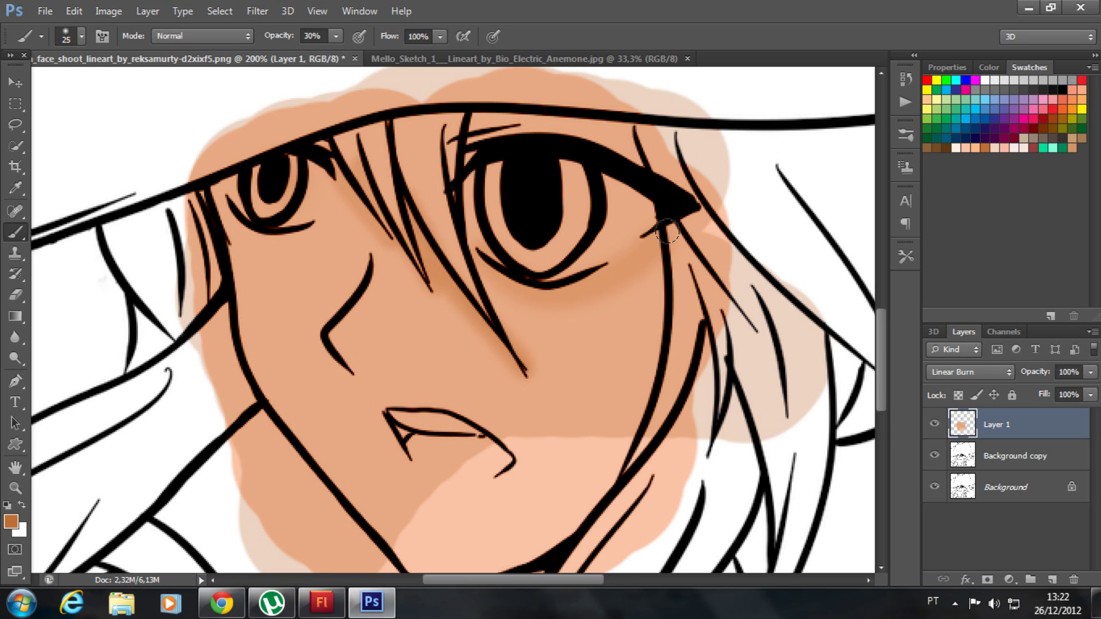
pyautogui.hotkey('ctrl', 'z')
pyautogui.hotkey('ctrl', 'z')
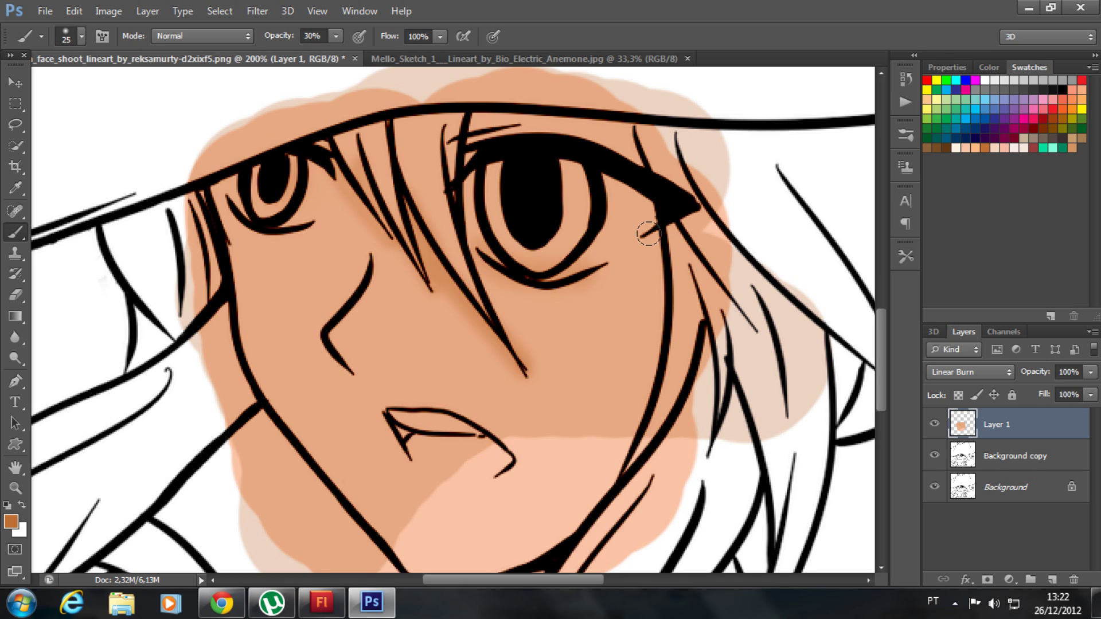
pyautogui.moveTo(649, 234); pyautogui.dragTo(608, 269)
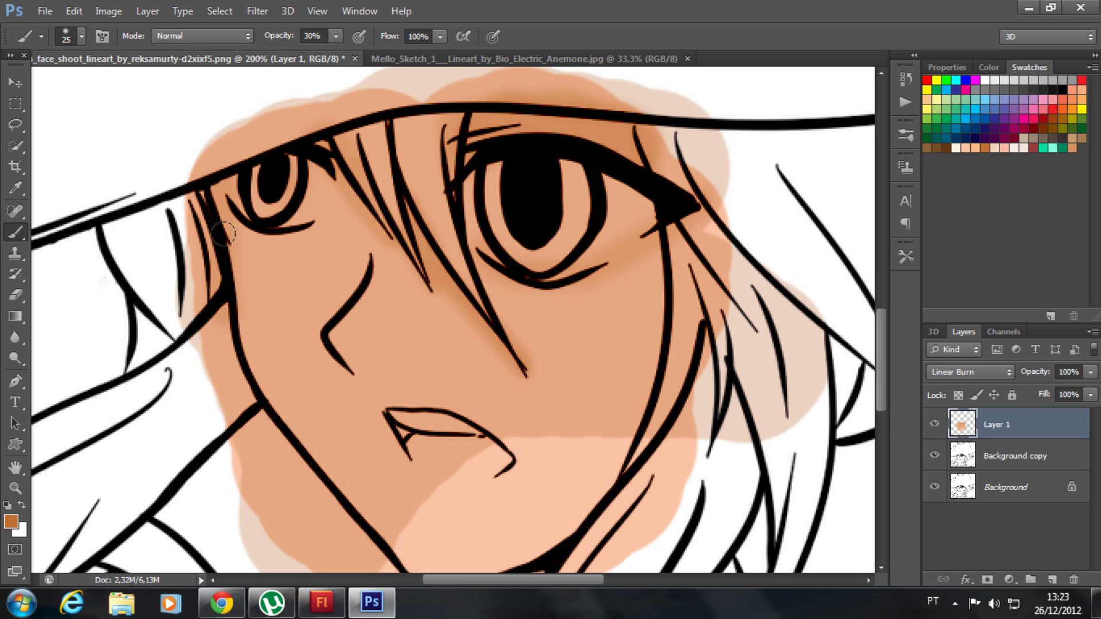
# Step: Shade beside the left eye, along the nose at 10 px, and the left cheek at 30 px
pyautogui.click(231, 162)
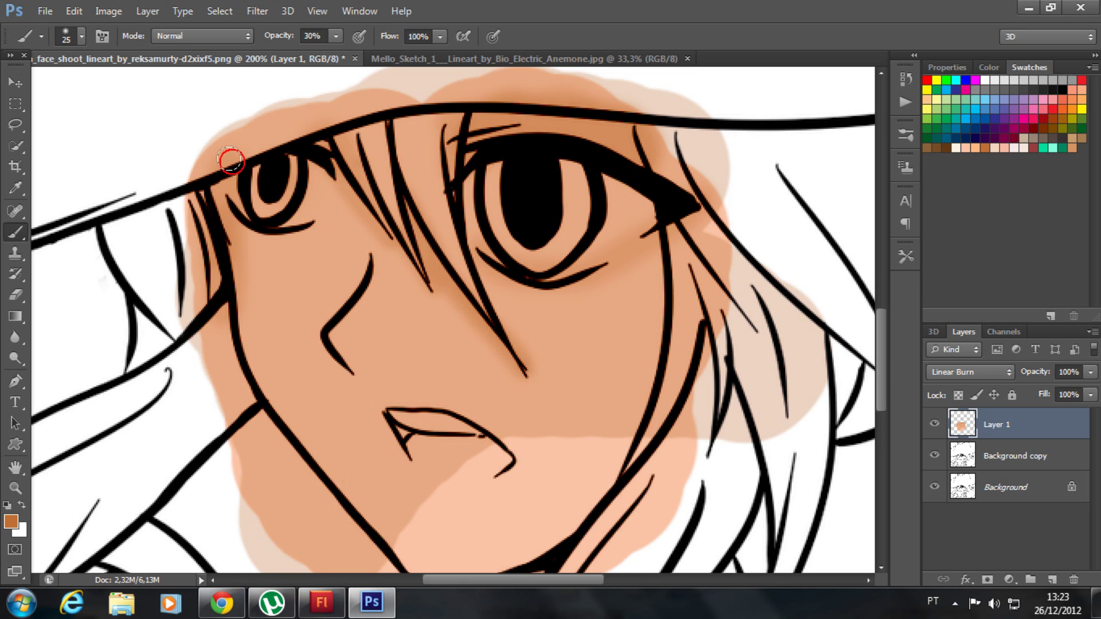
pyautogui.moveTo(231, 161); pyautogui.dragTo(256, 237)
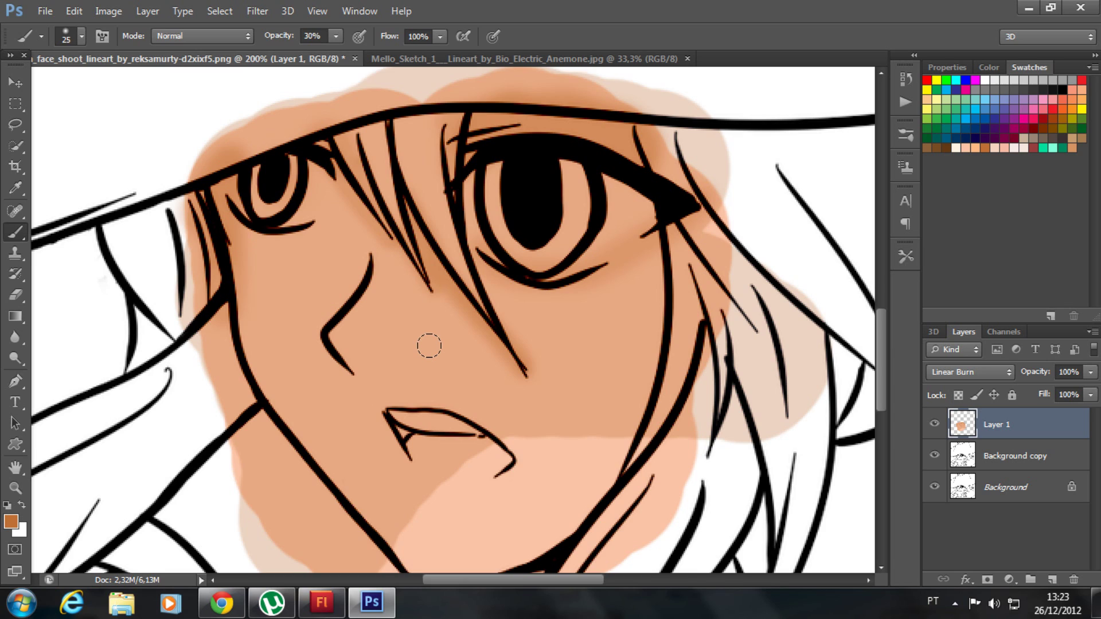
pyautogui.scroll(-1, 425, 347)
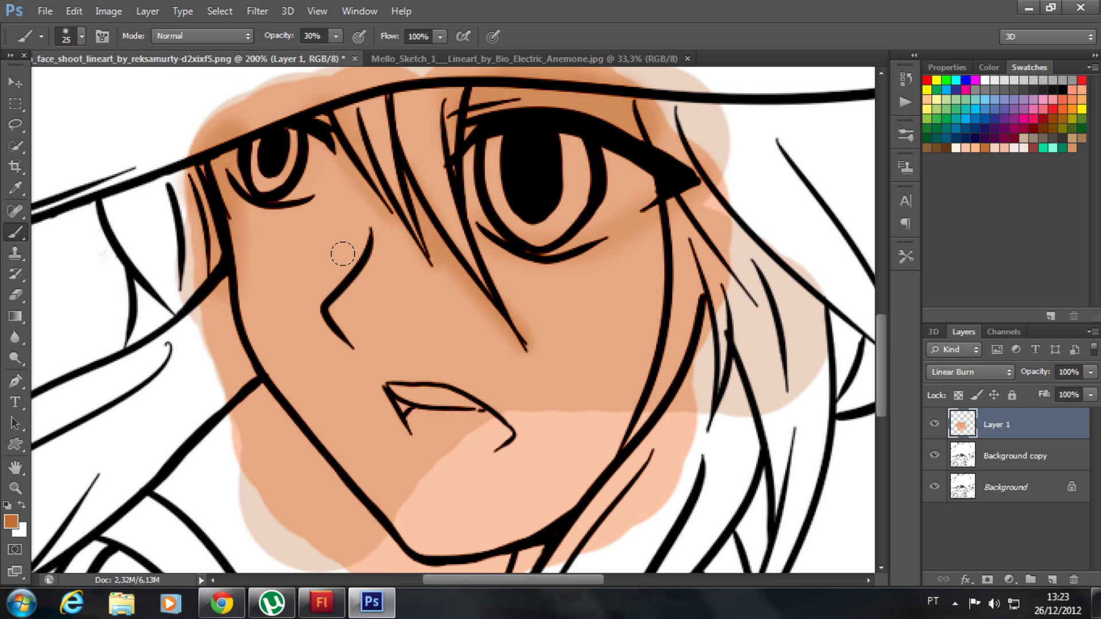
pyautogui.press('[')
pyautogui.press('[')
pyautogui.moveTo(370, 249)
pyautogui.mouseDown()
pyautogui.moveTo(323, 343)
pyautogui.moveTo(347, 364)
pyautogui.moveTo(336, 336)
pyautogui.moveTo(361, 364)
pyautogui.moveTo(337, 332)
pyautogui.mouseUp()
pyautogui.press(']')
pyautogui.press(']')
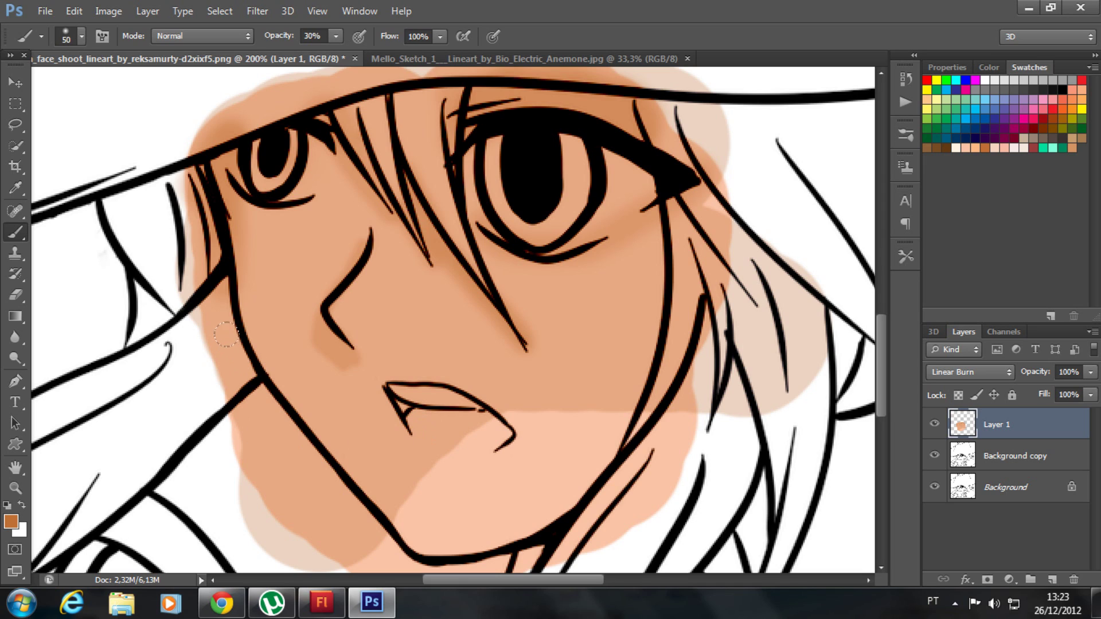
pyautogui.moveTo(217, 327)
pyautogui.mouseDown()
pyautogui.moveTo(350, 476)
pyautogui.moveTo(325, 498)
pyautogui.moveTo(181, 319)
pyautogui.moveTo(195, 338)
pyautogui.moveTo(150, 434)
pyautogui.mouseUp()
# Step: Try a shading stroke along the jawline, then undo it
pyautogui.scroll(-3, 321, 516)
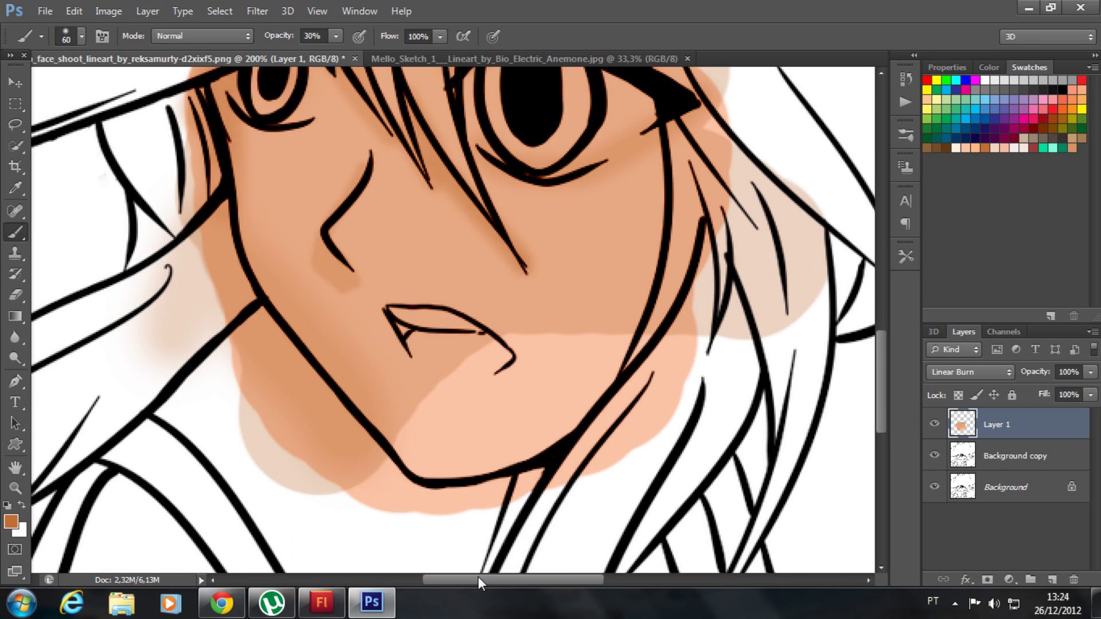
pyautogui.hscroll(-1, 485, 532)
pyautogui.scroll(-1, 502, 509)
pyautogui.moveTo(620, 343)
pyautogui.mouseDown()
pyautogui.moveTo(614, 364)
pyautogui.moveTo(553, 418)
pyautogui.moveTo(411, 460)
pyautogui.mouseUp()
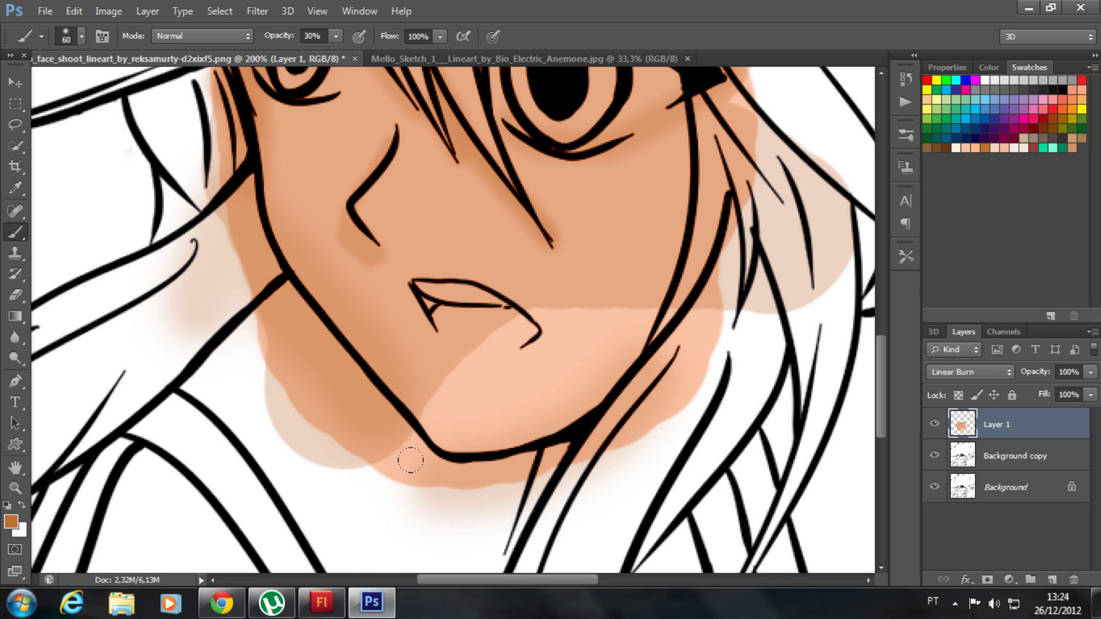
pyautogui.hotkey('ctrl', 'z')
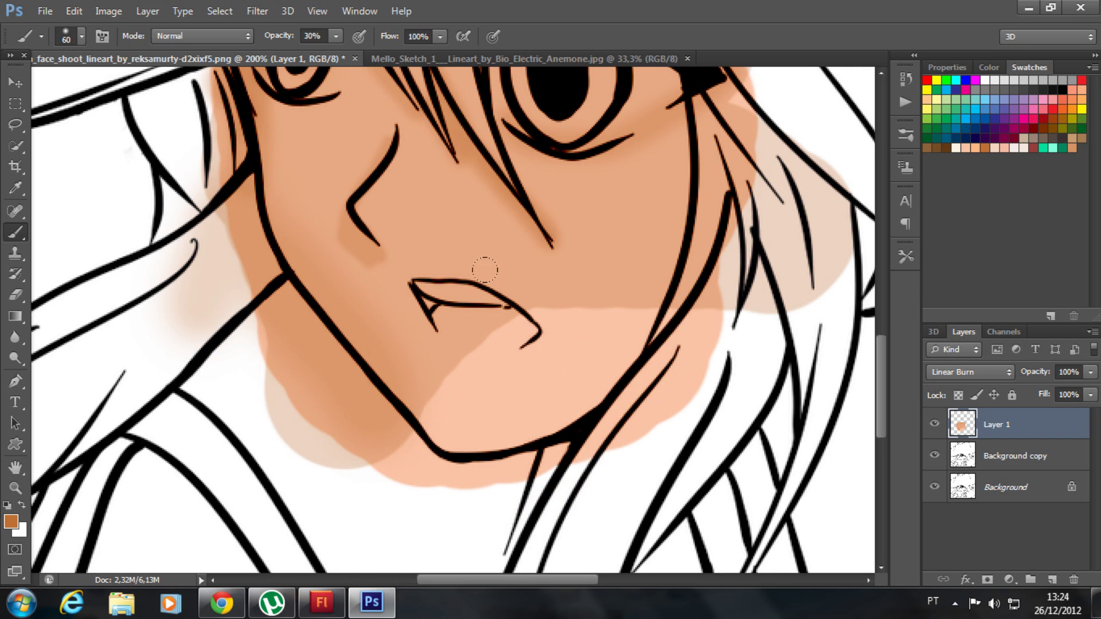
pyautogui.scroll(2, 484, 269)
pyautogui.scroll(2, 484, 270)
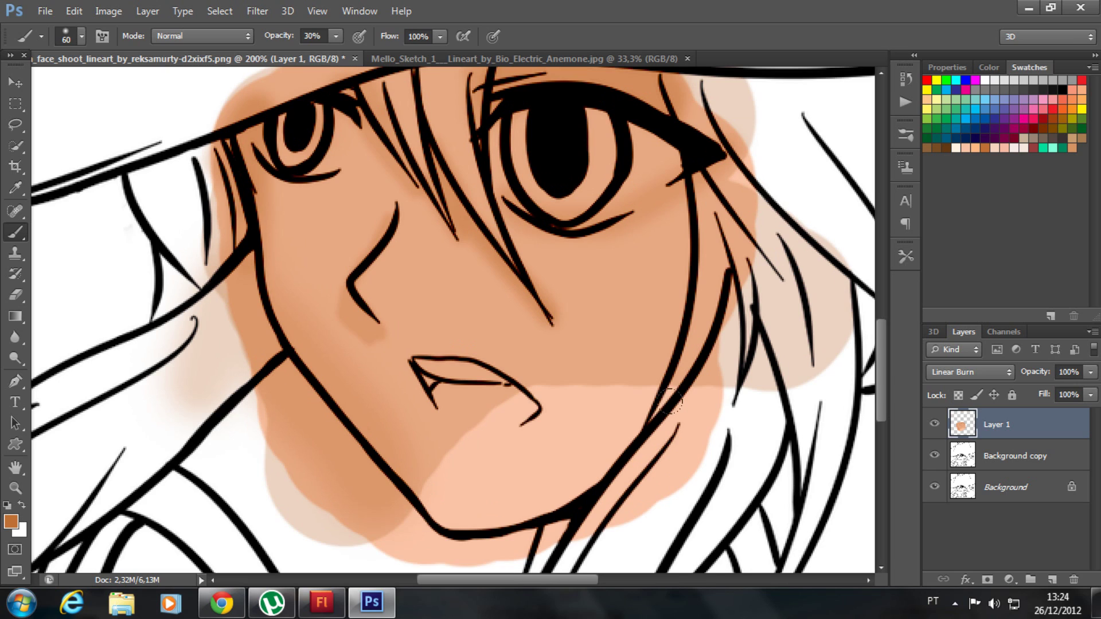
pyautogui.scroll(1, 671, 402)
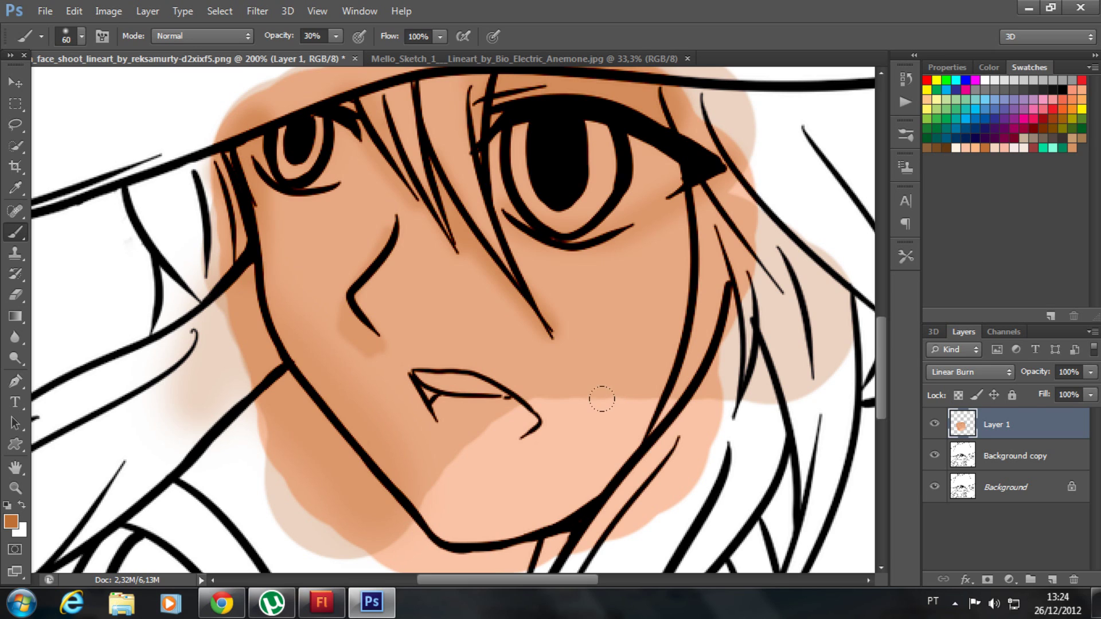
# Step: Select the Smudge tool from the toolbar's blur, sharpen and smudge group
pyautogui.click(15, 358)
pyautogui.click(16, 353)
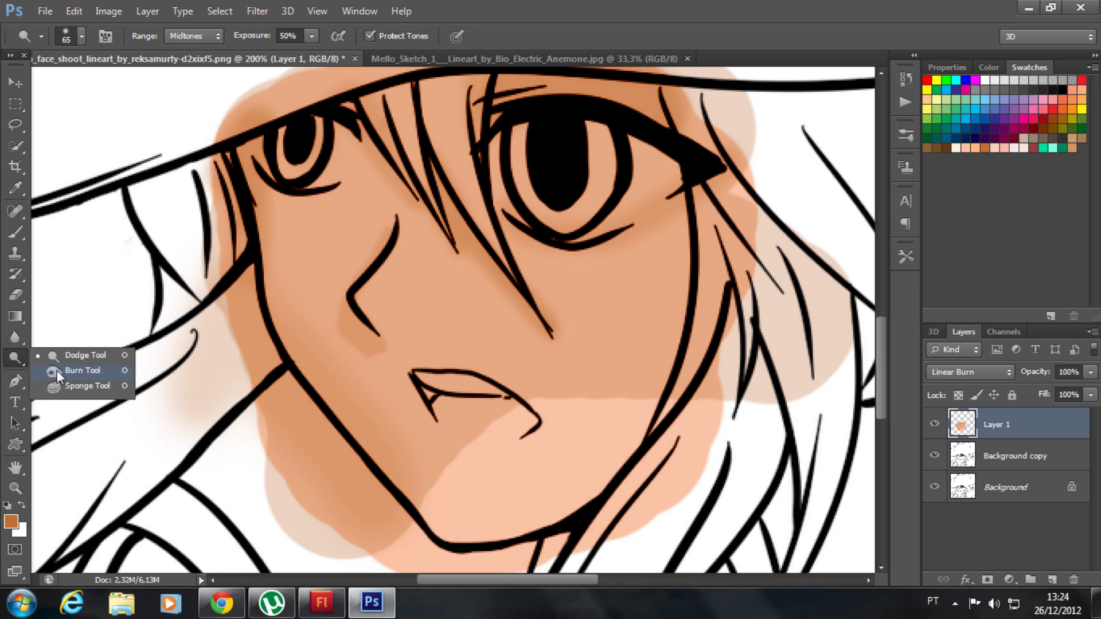
pyautogui.click(57, 370)
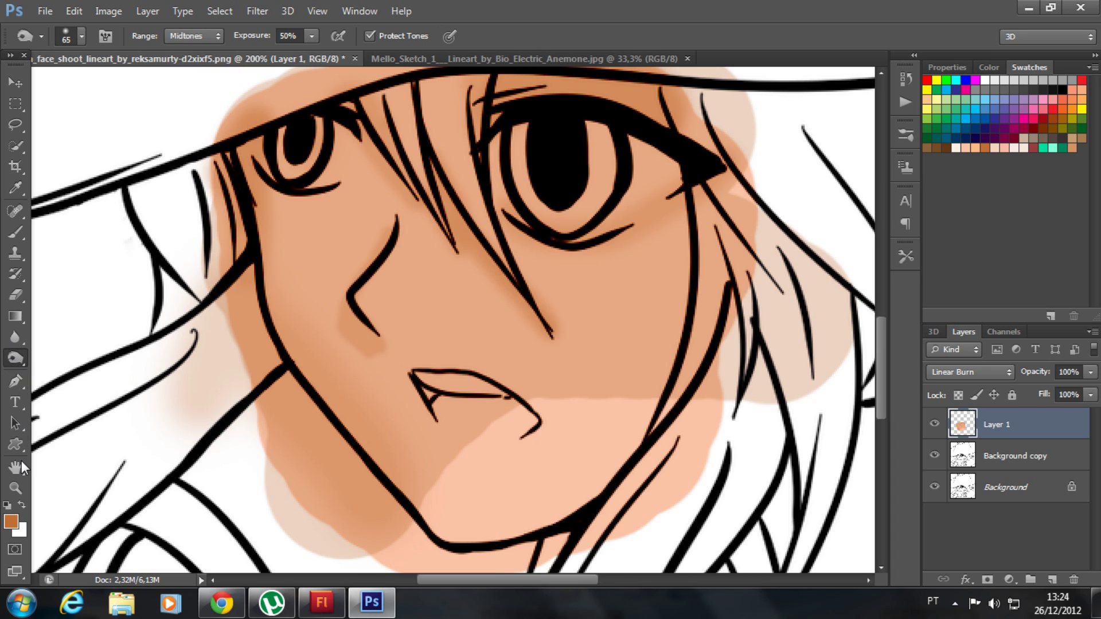
pyautogui.click(15, 337)
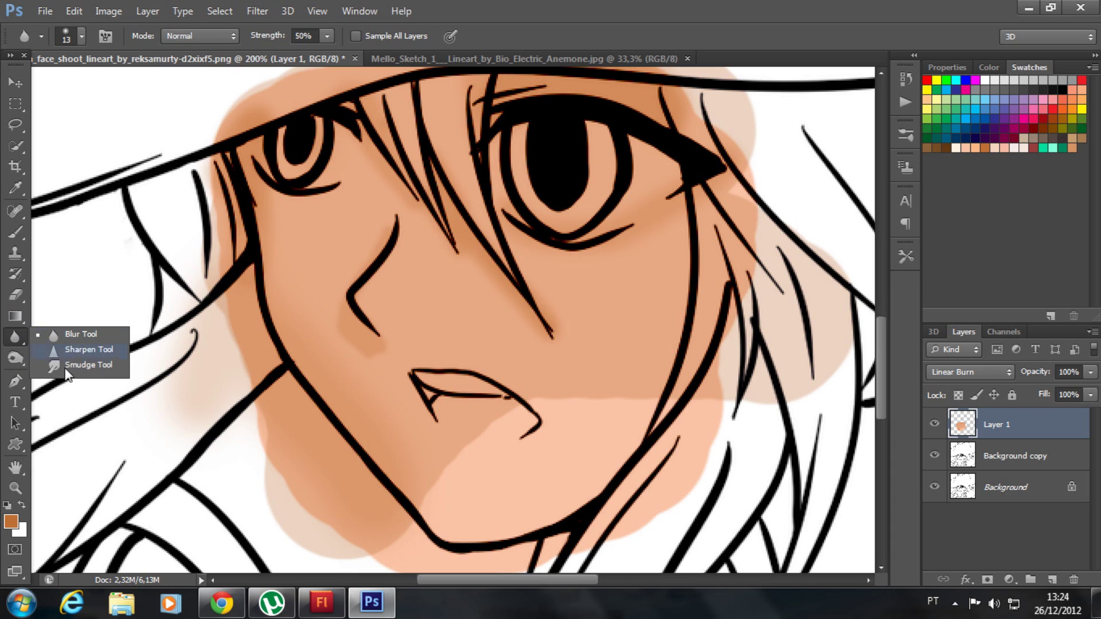
pyautogui.click(87, 367)
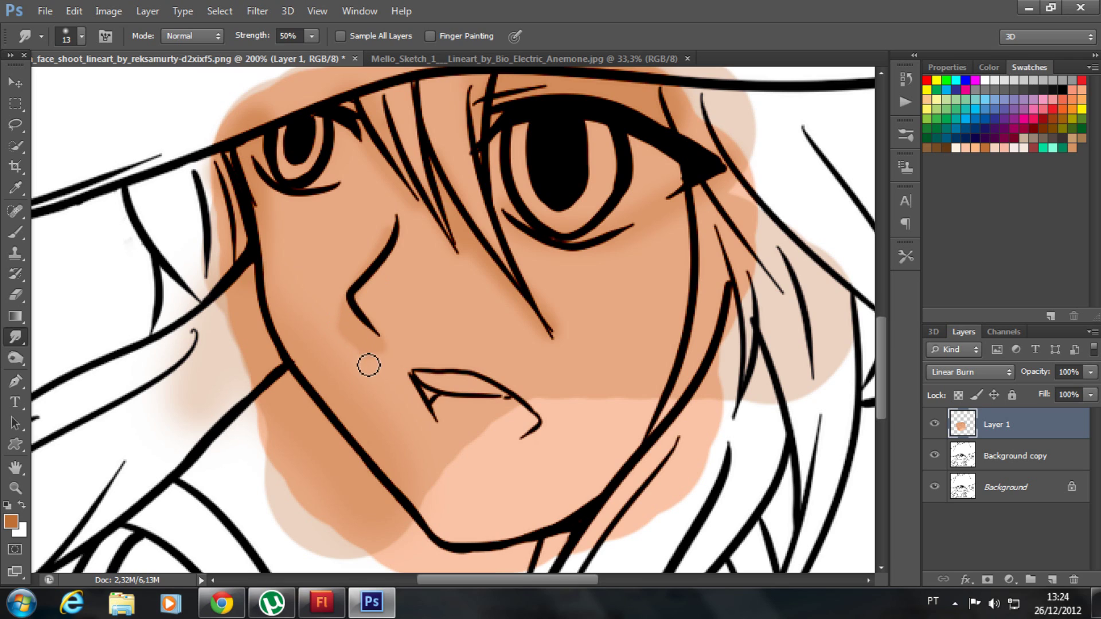
# Step: Smudge the shading around the nose corner and along the hair strand tip
pyautogui.moveTo(326, 332); pyautogui.dragTo(348, 349)
pyautogui.moveTo(337, 300); pyautogui.dragTo(335, 290)
pyautogui.moveTo(334, 328)
pyautogui.mouseDown()
pyautogui.moveTo(376, 339)
pyautogui.moveTo(343, 337)
pyautogui.moveTo(393, 327)
pyautogui.moveTo(364, 295)
pyautogui.mouseUp()
pyautogui.moveTo(369, 253); pyautogui.dragTo(373, 226)
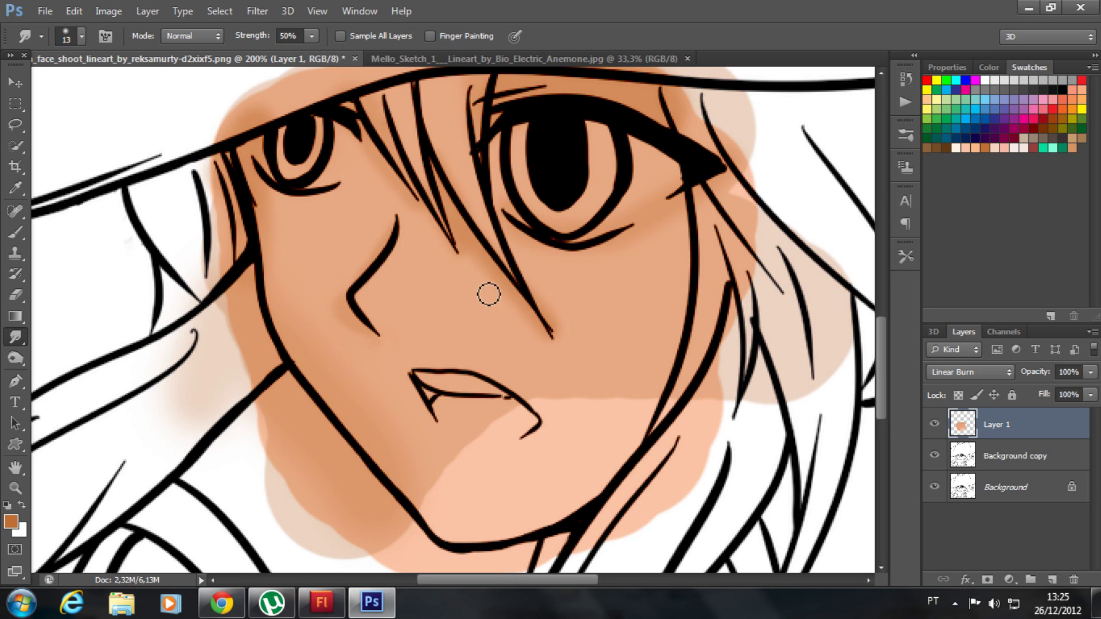
pyautogui.moveTo(485, 296); pyautogui.dragTo(547, 338)
pyautogui.moveTo(479, 291)
pyautogui.mouseDown()
pyautogui.moveTo(542, 332)
pyautogui.moveTo(556, 315)
pyautogui.moveTo(538, 293)
pyautogui.moveTo(561, 327)
pyautogui.mouseUp()
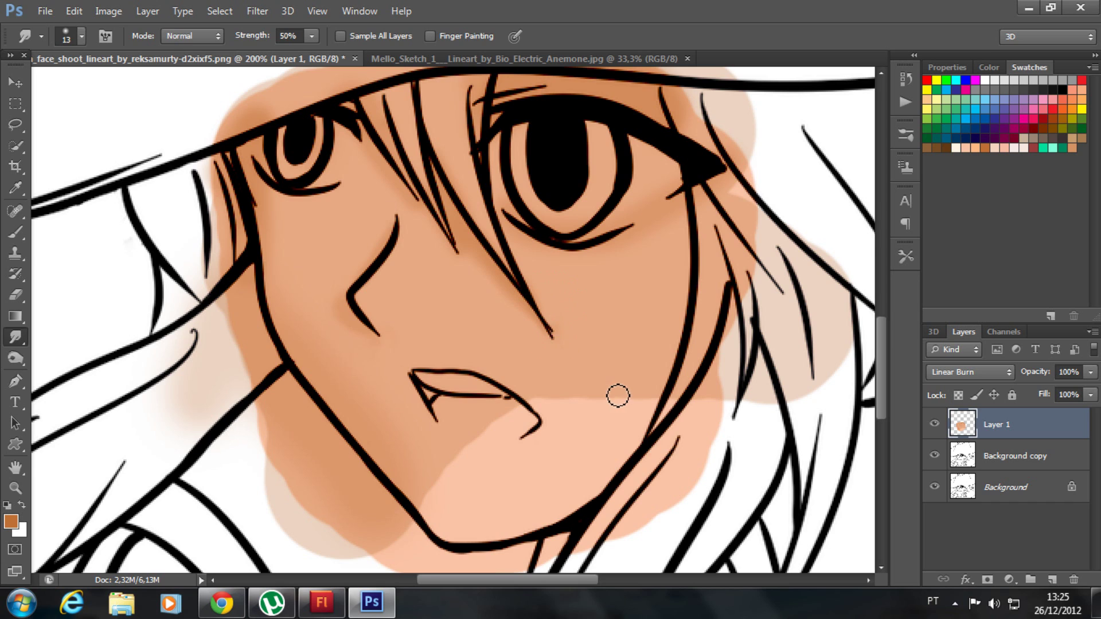
# Step: Blend the shading below the right eye with a 30 px smudge brush
pyautogui.scroll(1, 619, 394)
pyautogui.scroll(3, 634, 407)
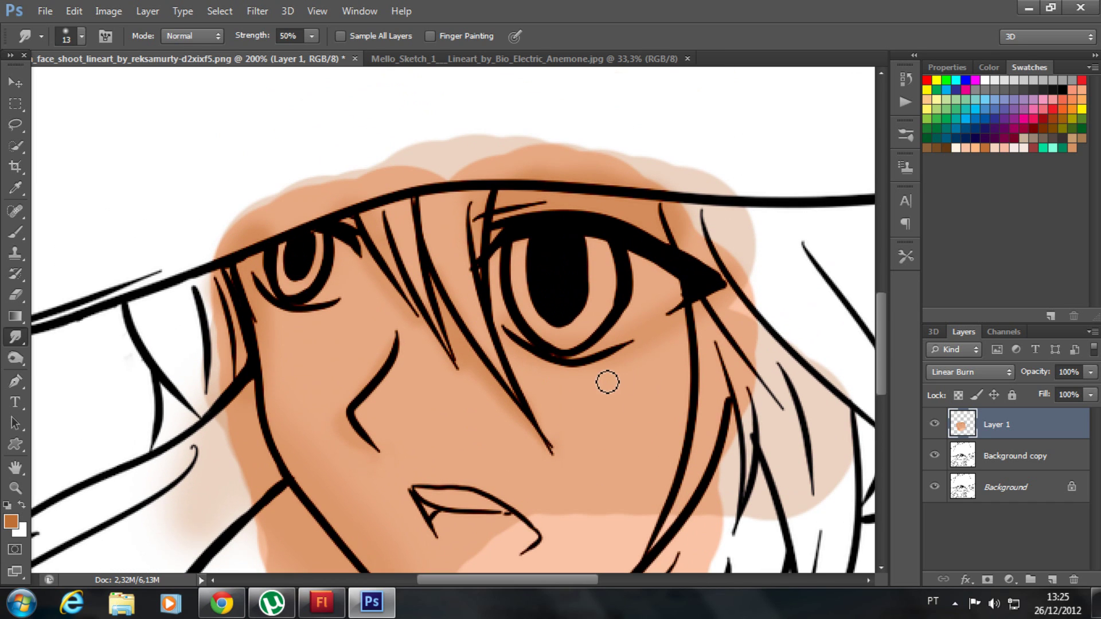
pyautogui.press(']')
pyautogui.press(']')
pyautogui.moveTo(654, 352)
pyautogui.mouseDown()
pyautogui.moveTo(662, 335)
pyautogui.moveTo(651, 364)
pyautogui.moveTo(634, 354)
pyautogui.mouseUp()
pyautogui.scroll(-1, 312, 364)
pyautogui.scroll(-2, 324, 379)
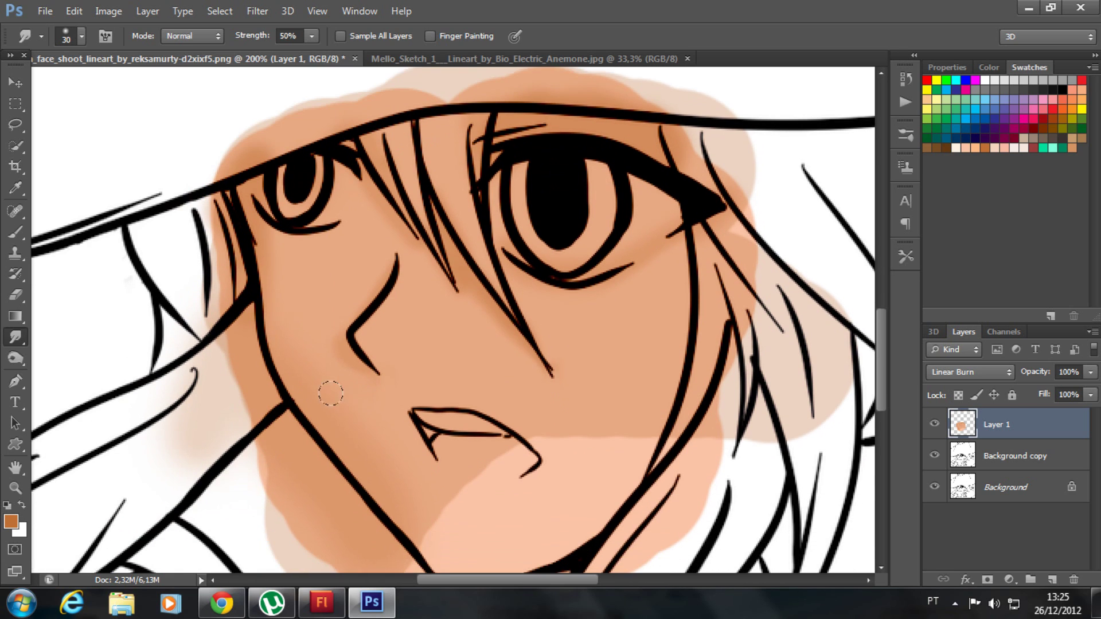
pyautogui.scroll(-2, 675, 487)
pyautogui.scroll(-1, 669, 474)
pyautogui.scroll(-2, 631, 473)
pyautogui.scroll(2, 475, 461)
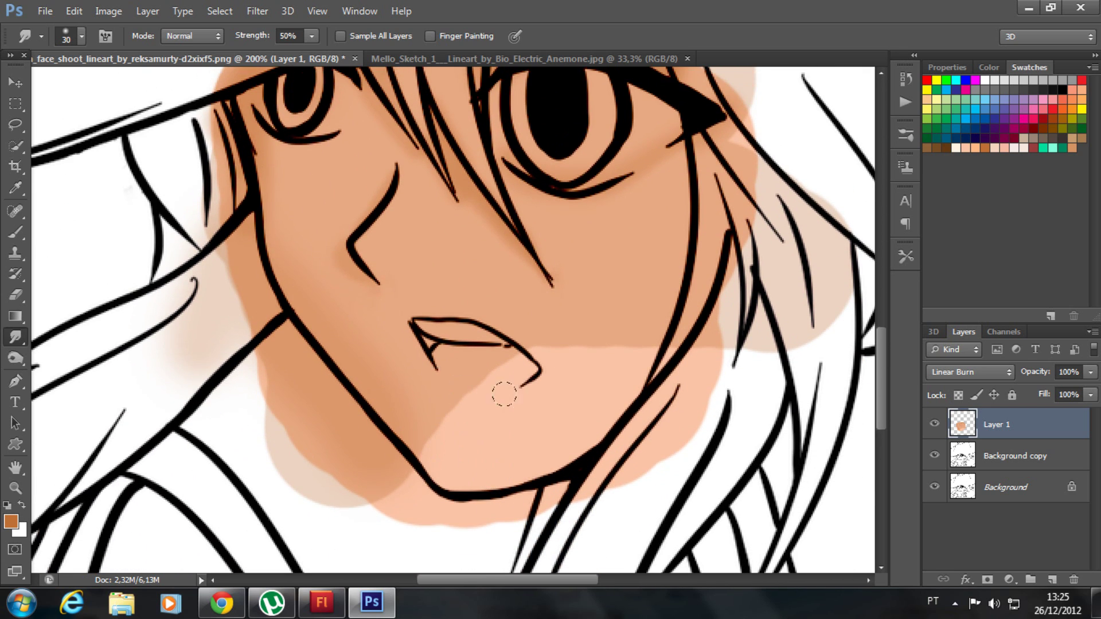
pyautogui.scroll(1, 533, 424)
pyautogui.scroll(1, 556, 456)
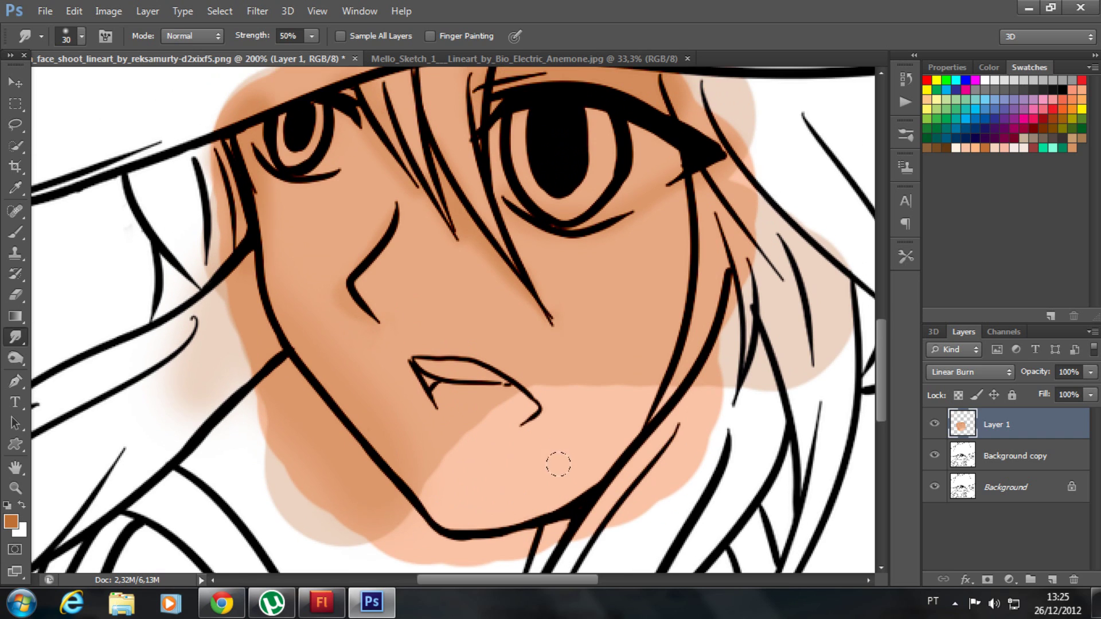
# Step: Switch to the Brush tool with a light cream colour at 10% opacity
pyautogui.click(16, 233)
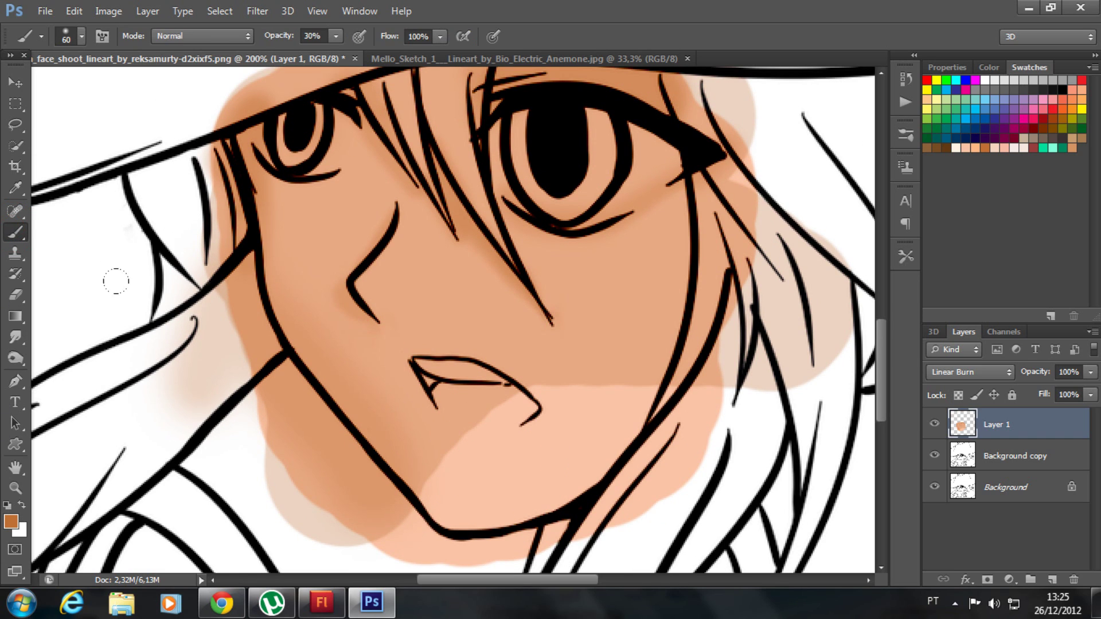
pyautogui.click(961, 146)
pyautogui.click(957, 149)
pyautogui.click(335, 39)
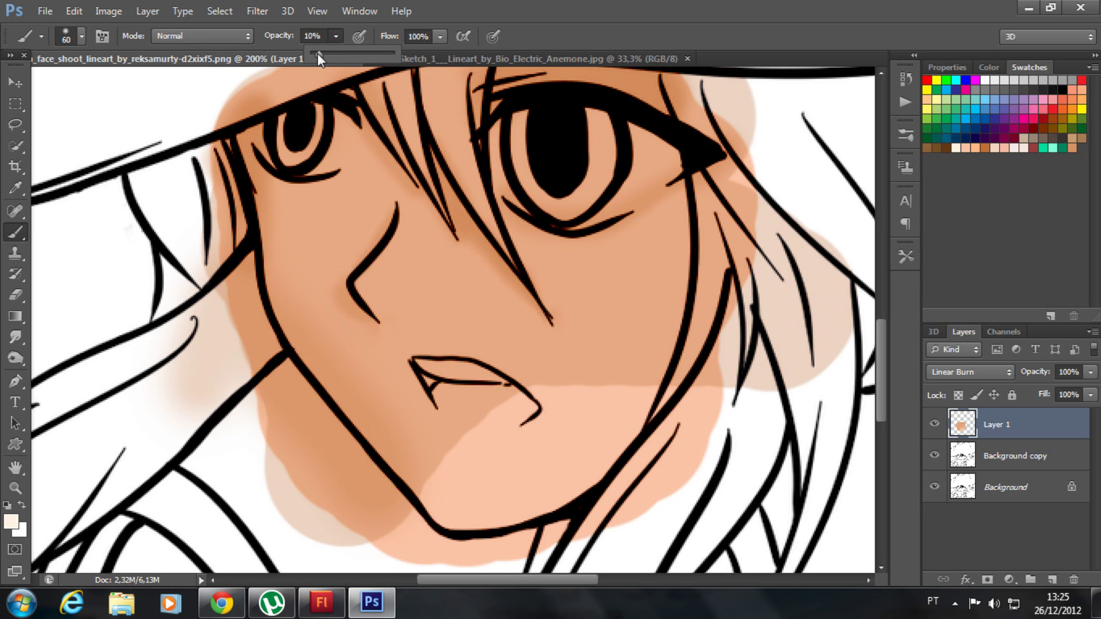
pyautogui.press('1')
# Step: Paint a faint light stroke across the chin with a 20 px brush
pyautogui.press('[')
pyautogui.press('[')
pyautogui.press('[')
pyautogui.scroll(-1, 482, 411)
pyautogui.scroll(-1, 482, 411)
pyautogui.press('[')
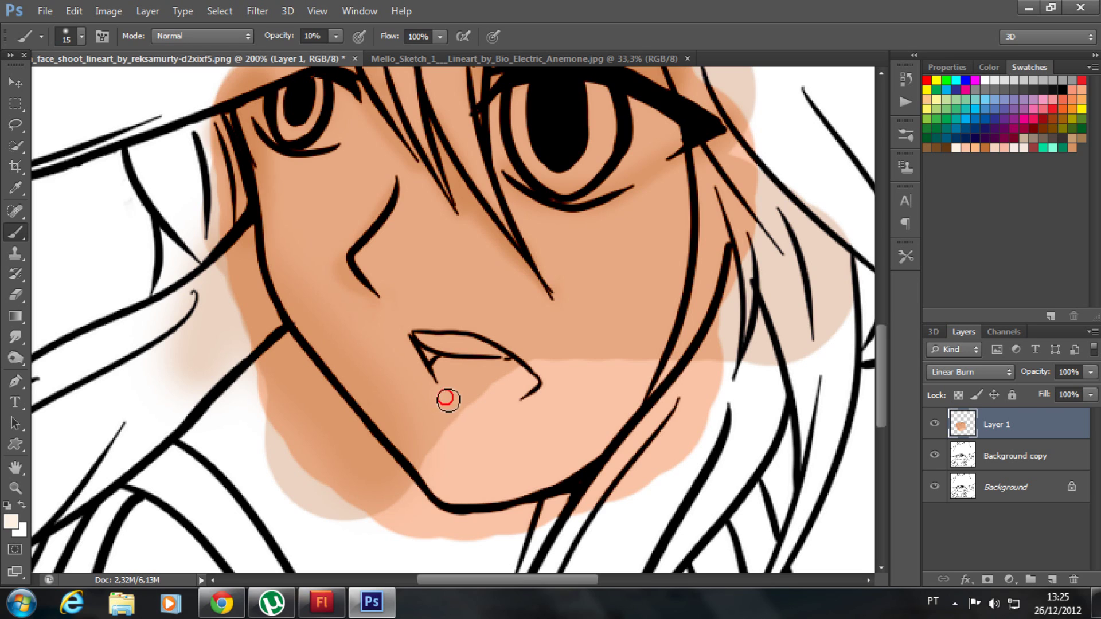
pyautogui.moveTo(442, 395); pyautogui.dragTo(511, 406)
pyautogui.scroll(1, 475, 324)
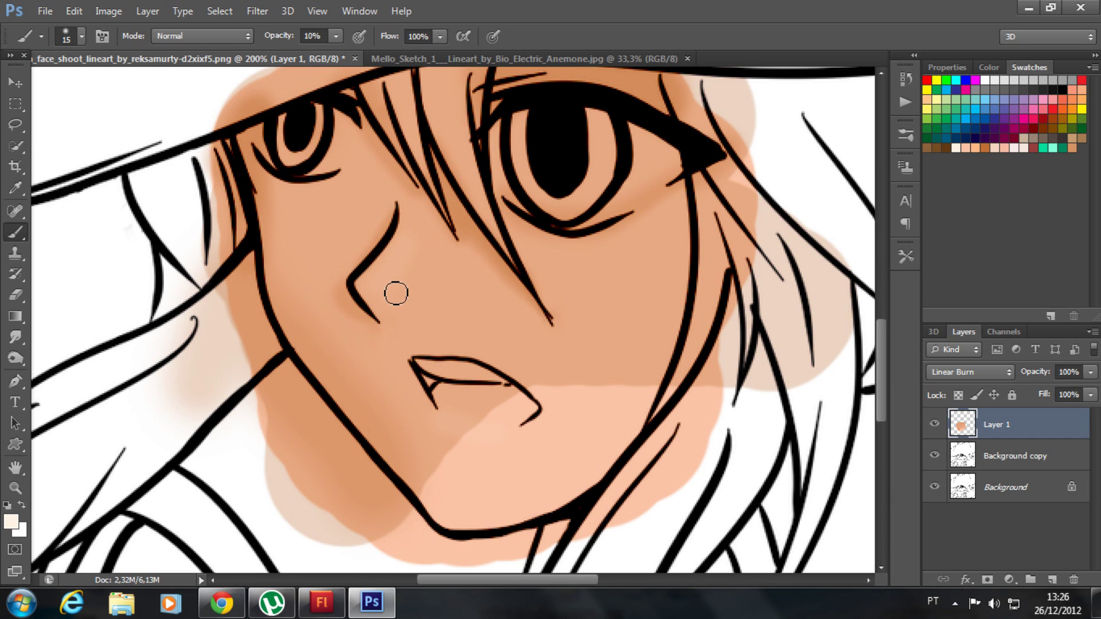
pyautogui.scroll(2, 448, 393)
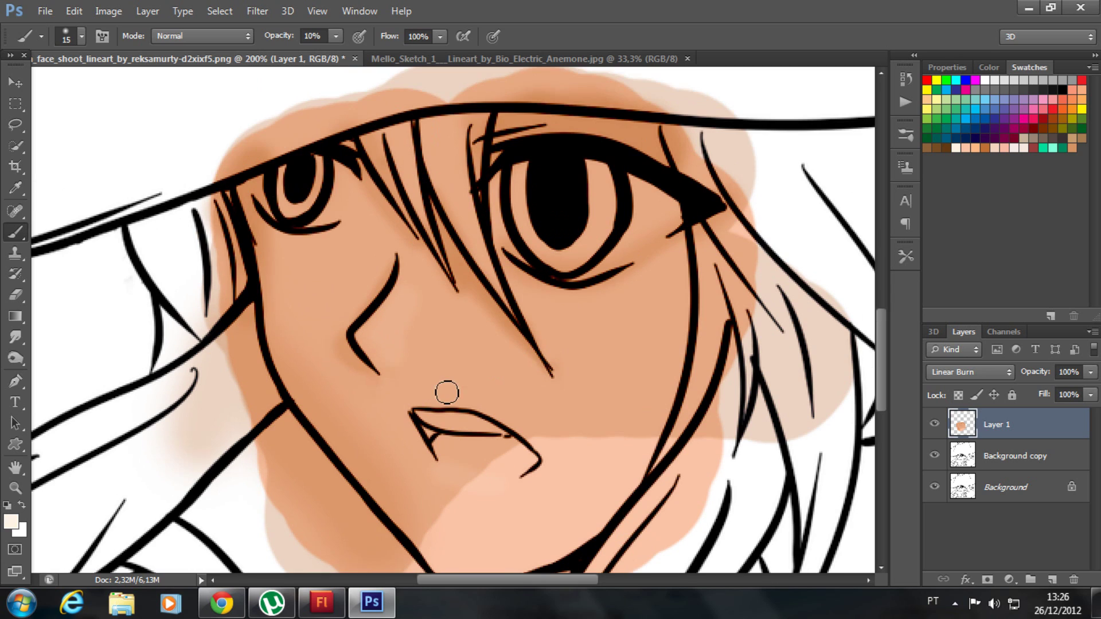
pyautogui.scroll(-1, 305, 296)
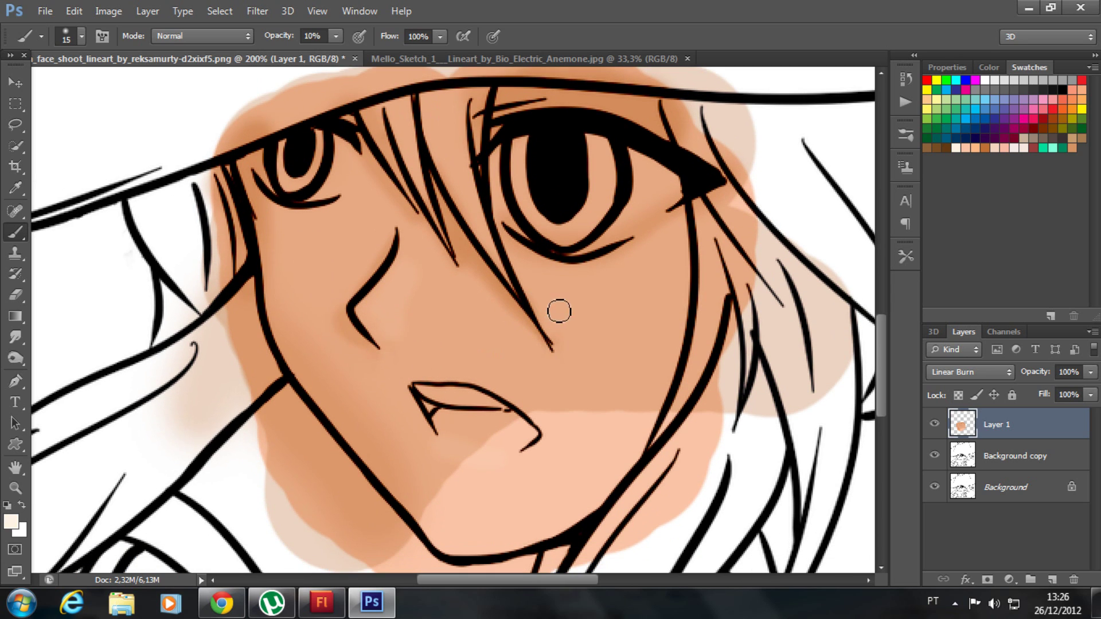
# Step: Dab faint cream onto the cheek and brush another light stroke over the chin at 30 px
pyautogui.press(']')
pyautogui.press(']')
pyautogui.press(']')
pyautogui.click(618, 345)
pyautogui.press('[')
pyautogui.click(339, 359)
pyautogui.scroll(-3, 620, 471)
pyautogui.press('[')
pyautogui.moveTo(445, 418)
pyautogui.mouseDown()
pyautogui.moveTo(479, 422)
pyautogui.moveTo(451, 417)
pyautogui.mouseUp()
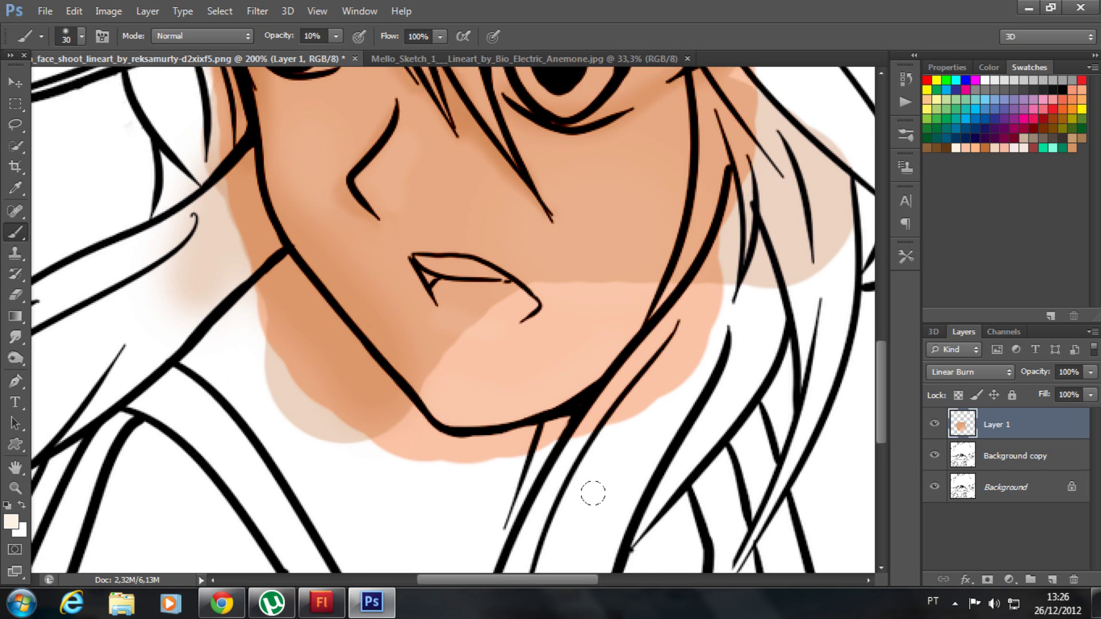
pyautogui.scroll(2, 590, 493)
pyautogui.scroll(1, 710, 504)
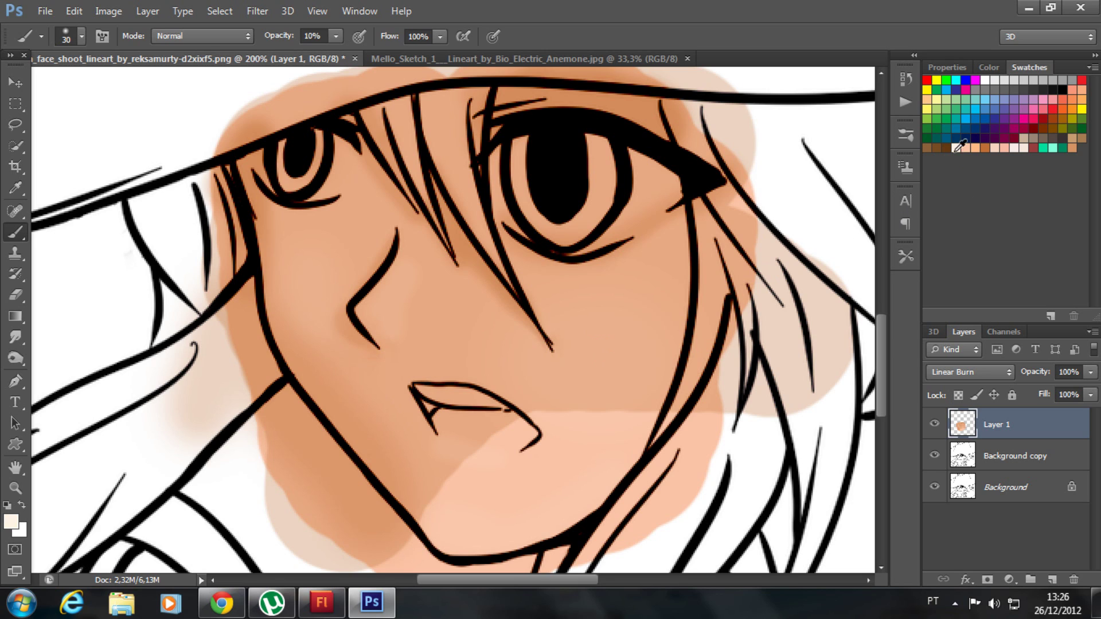
# Step: Paint a faint brownish-orange stroke on the chin with a 20 px brush
pyautogui.click(986, 148)
pyautogui.scroll(-2, 542, 491)
pyautogui.press('[')
pyautogui.press('[')
pyautogui.press('[')
pyautogui.press(']')
pyautogui.press(']')
pyautogui.press(']')
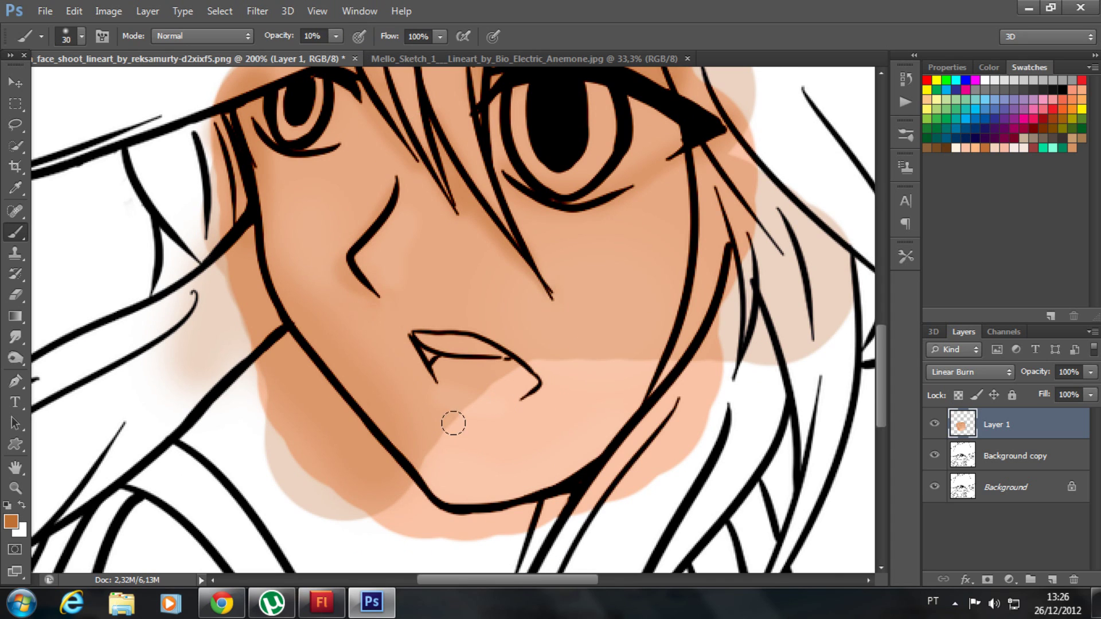
pyautogui.press('[')
pyautogui.moveTo(457, 421)
pyautogui.mouseDown()
pyautogui.moveTo(491, 423)
pyautogui.moveTo(446, 418)
pyautogui.moveTo(499, 423)
pyautogui.moveTo(455, 418)
pyautogui.moveTo(497, 435)
pyautogui.mouseUp()
# Step: Smudge the chin stroke toward the jaw line with the Smudge tool
pyautogui.click(15, 338)
pyautogui.moveTo(502, 448)
pyautogui.mouseDown()
pyautogui.moveTo(515, 440)
pyautogui.moveTo(482, 435)
pyautogui.moveTo(498, 427)
pyautogui.moveTo(459, 462)
pyautogui.moveTo(475, 439)
pyautogui.moveTo(504, 432)
pyautogui.mouseUp()
pyautogui.moveTo(413, 425)
pyautogui.mouseDown()
pyautogui.moveTo(451, 447)
pyautogui.moveTo(468, 441)
pyautogui.moveTo(438, 423)
pyautogui.mouseUp()
pyautogui.press('[')
pyautogui.press('[')
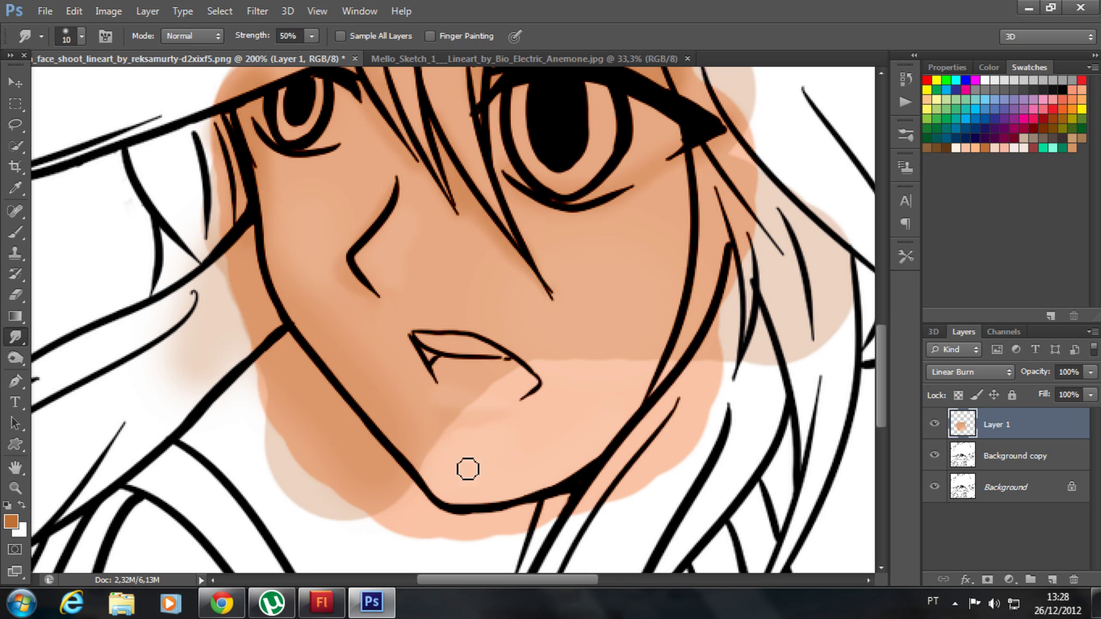
pyautogui.press(']')
# Step: Switch to the Blur tool and enlarge its brush to 30
pyautogui.scroll(1, 325, 463)
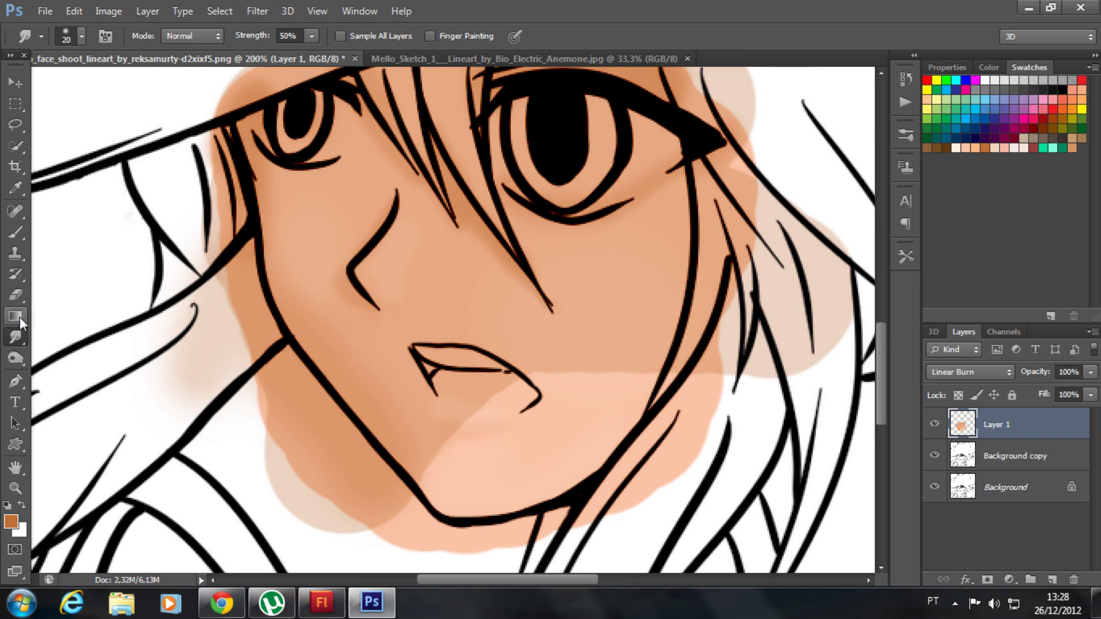
pyautogui.click(20, 337)
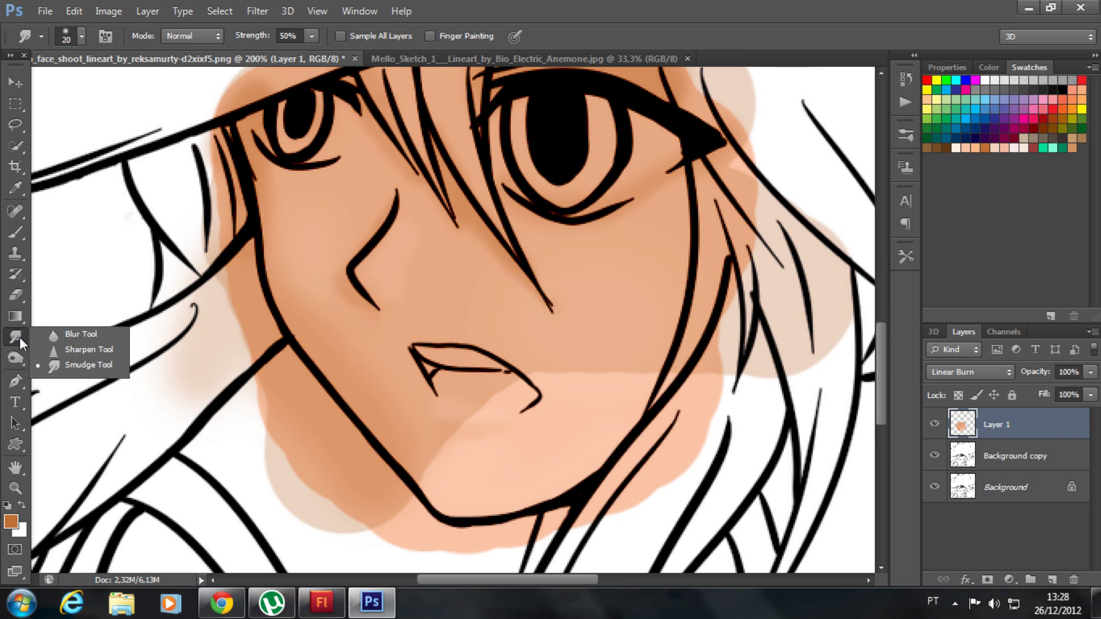
pyautogui.click(71, 336)
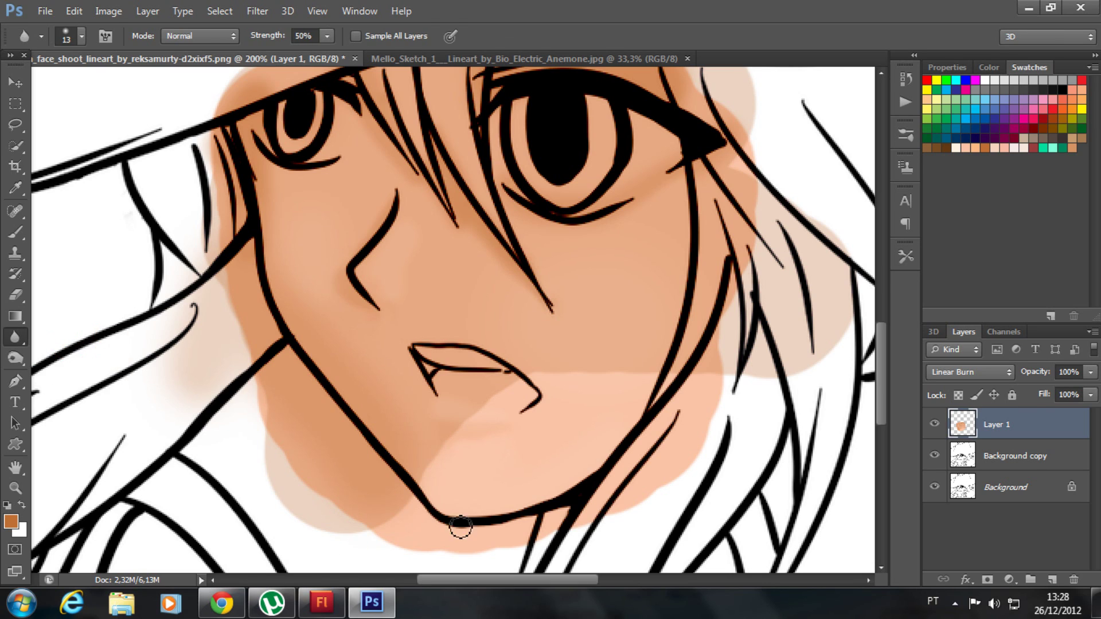
pyautogui.scroll(-2, 662, 390)
pyautogui.scroll(1, 666, 389)
pyautogui.press(']')
pyautogui.press(']')
pyautogui.press(']')
pyautogui.press(']')
pyautogui.press(']')
# Step: Set Blur strength to 100% and soften the shading edge near the cheek
pyautogui.click(329, 37)
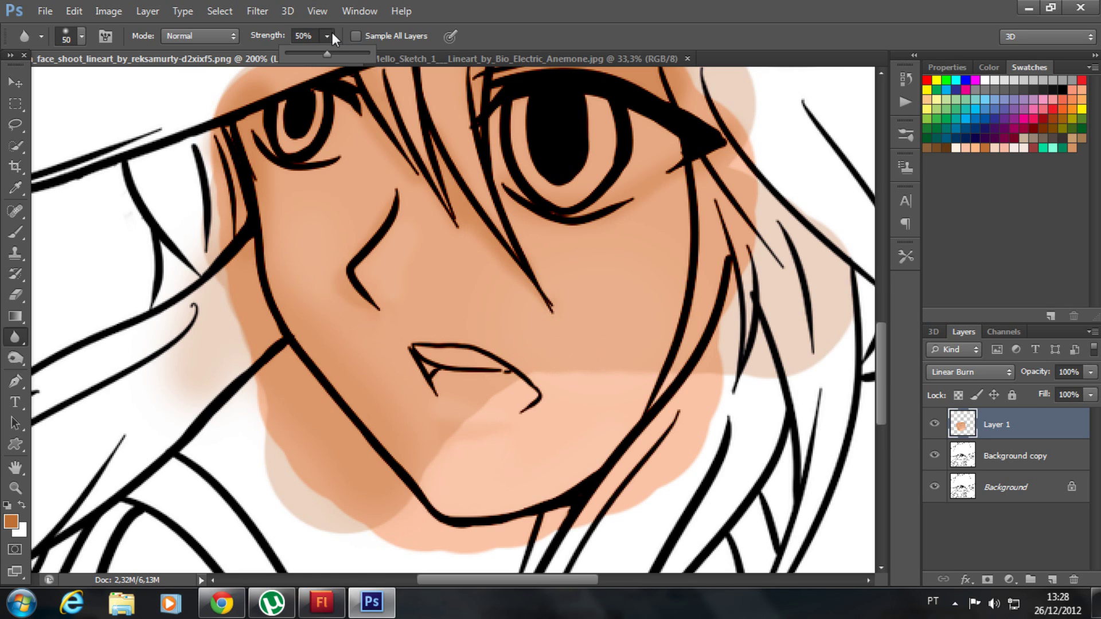
pyautogui.click(600, 376)
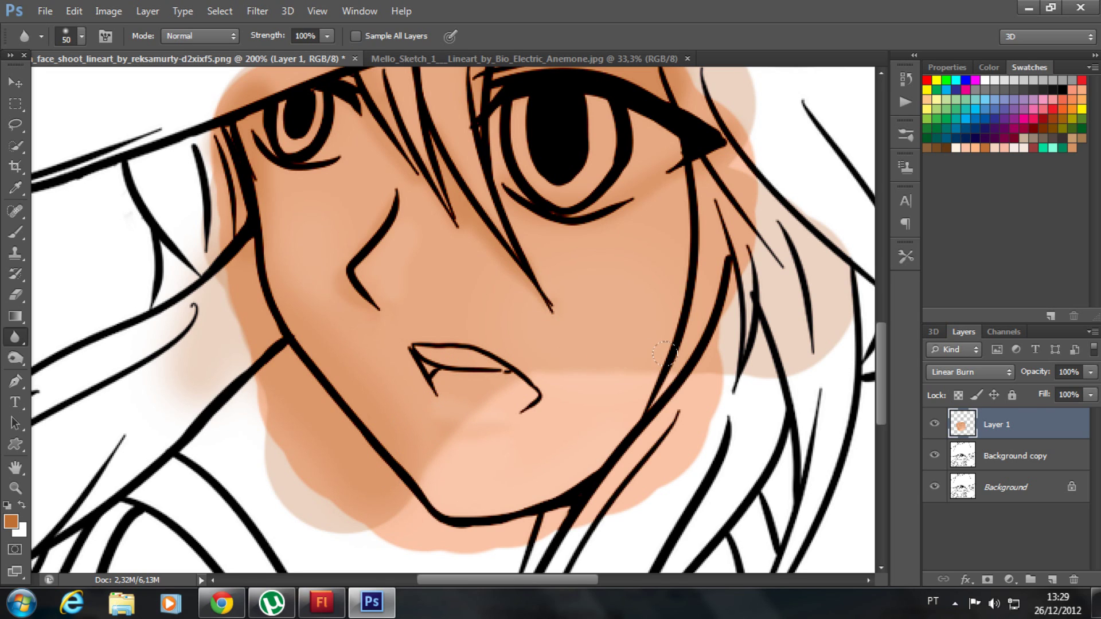
pyautogui.scroll(-3, 447, 484)
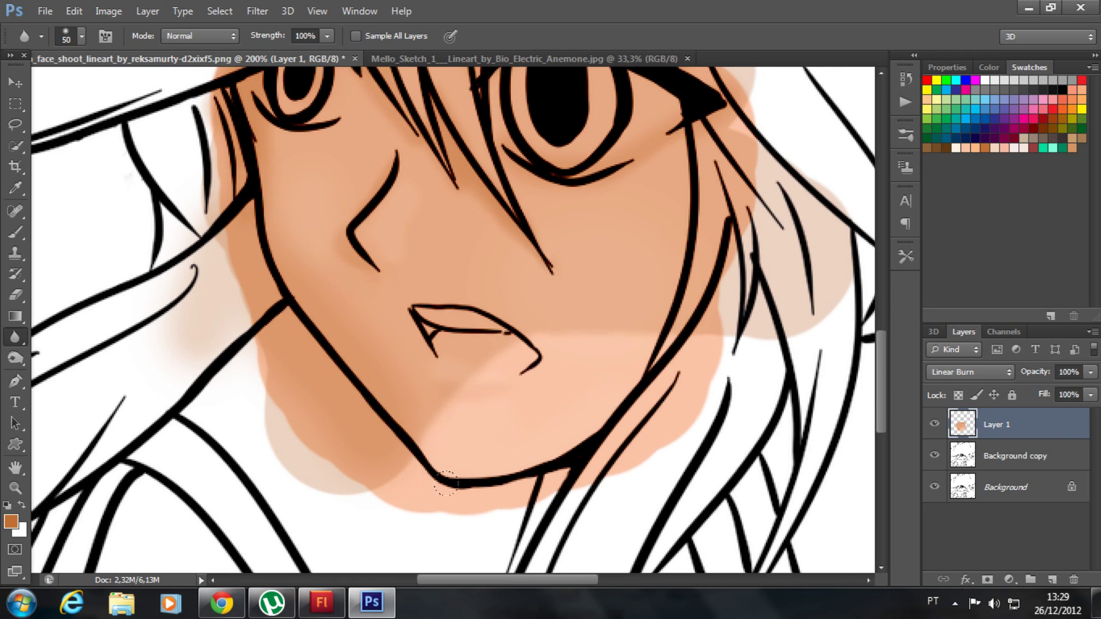
pyautogui.scroll(2, 438, 458)
pyautogui.click(561, 353)
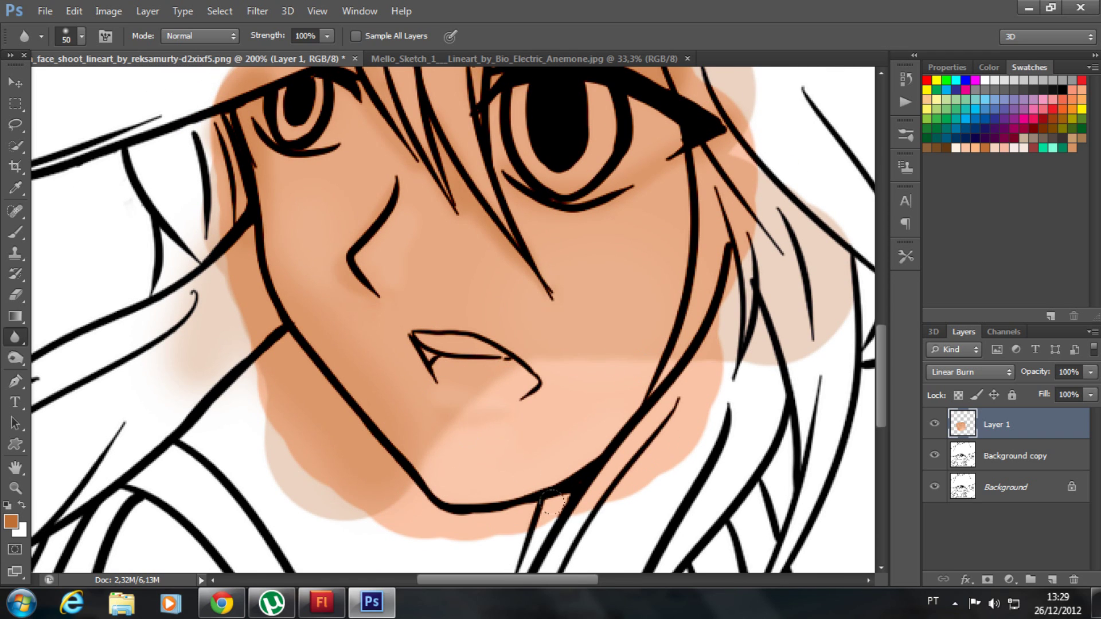
pyautogui.scroll(-2, 553, 502)
pyautogui.scroll(-1, 554, 502)
pyautogui.scroll(-1, 553, 502)
pyautogui.scroll(-1, 554, 502)
pyautogui.scroll(3, 552, 503)
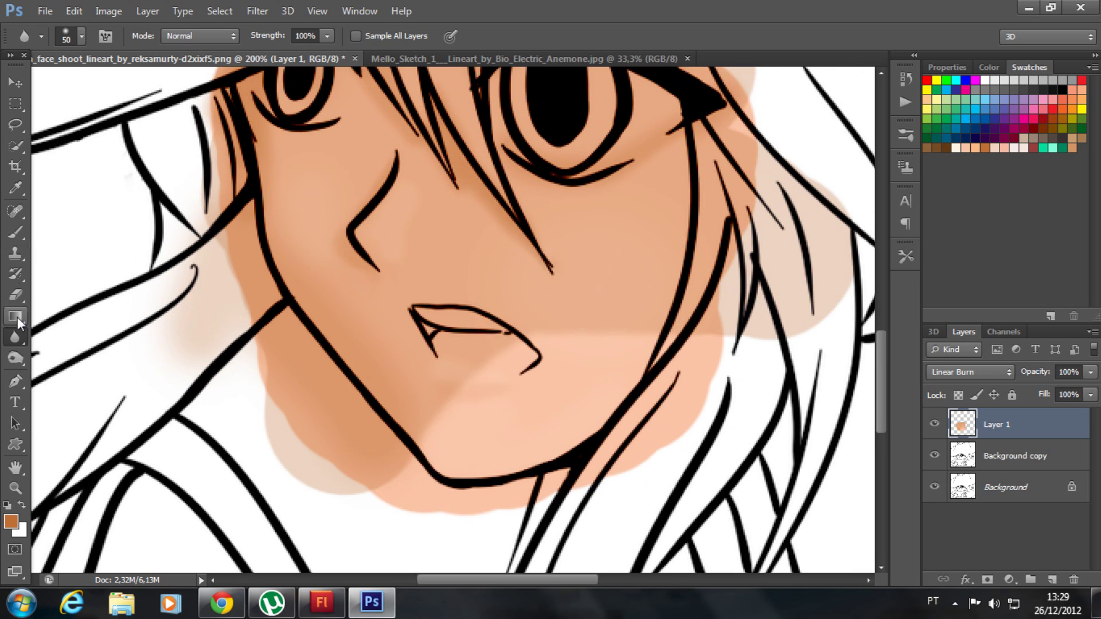
# Step: Smudge the skin colour along the lower lip with a 10 px Smudge brush
pyautogui.click(14, 358)
pyautogui.click(15, 337)
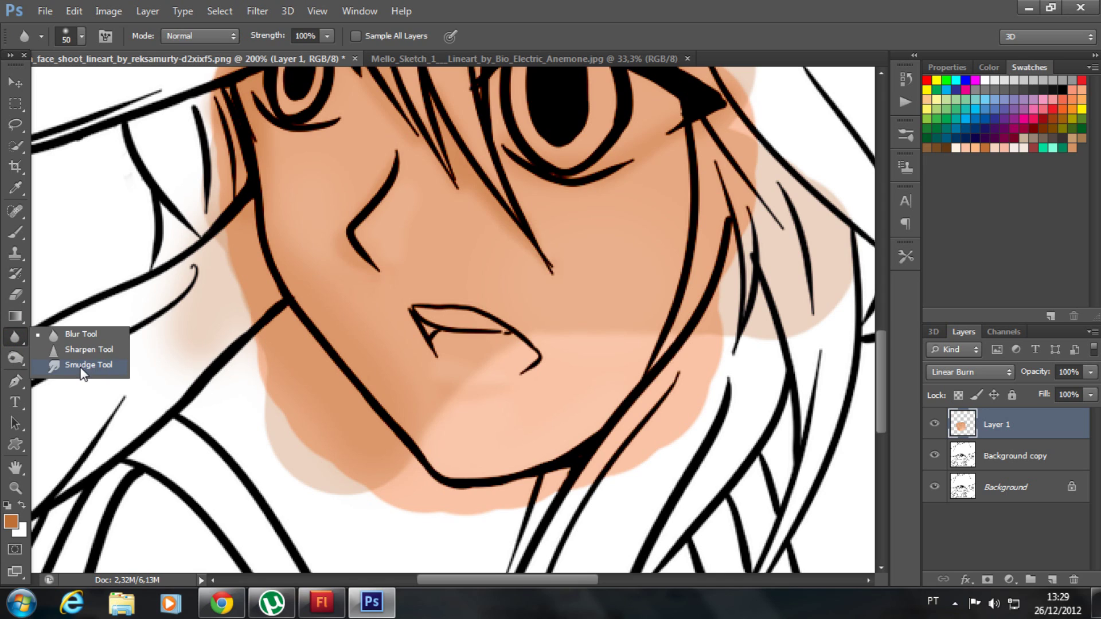
pyautogui.click(86, 374)
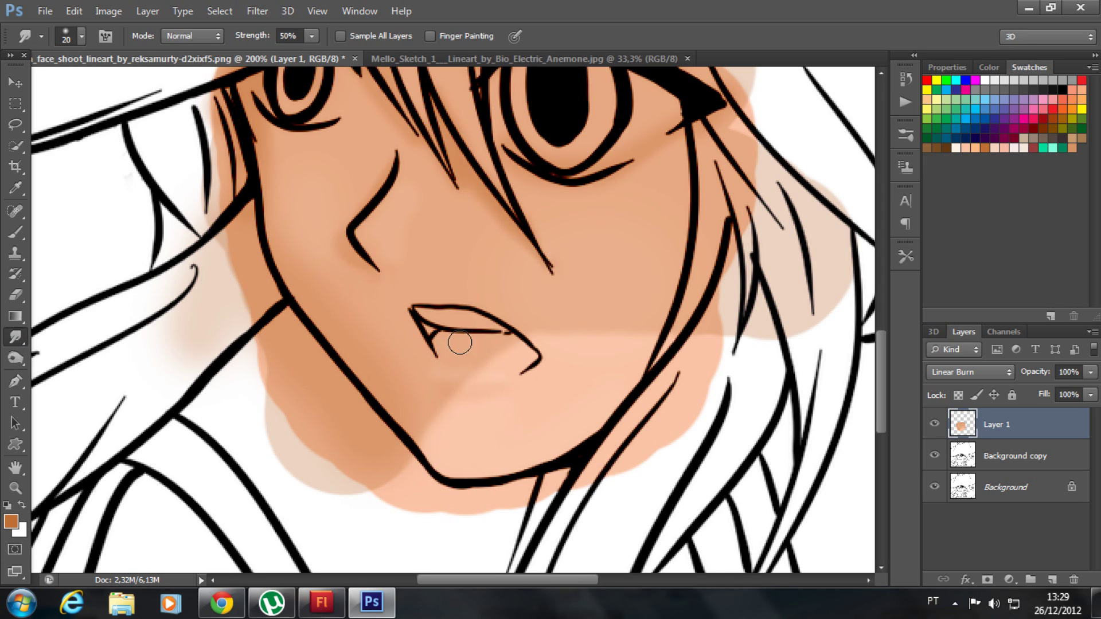
pyautogui.press('[')
pyautogui.click(496, 373)
pyautogui.moveTo(498, 374); pyautogui.dragTo(461, 371)
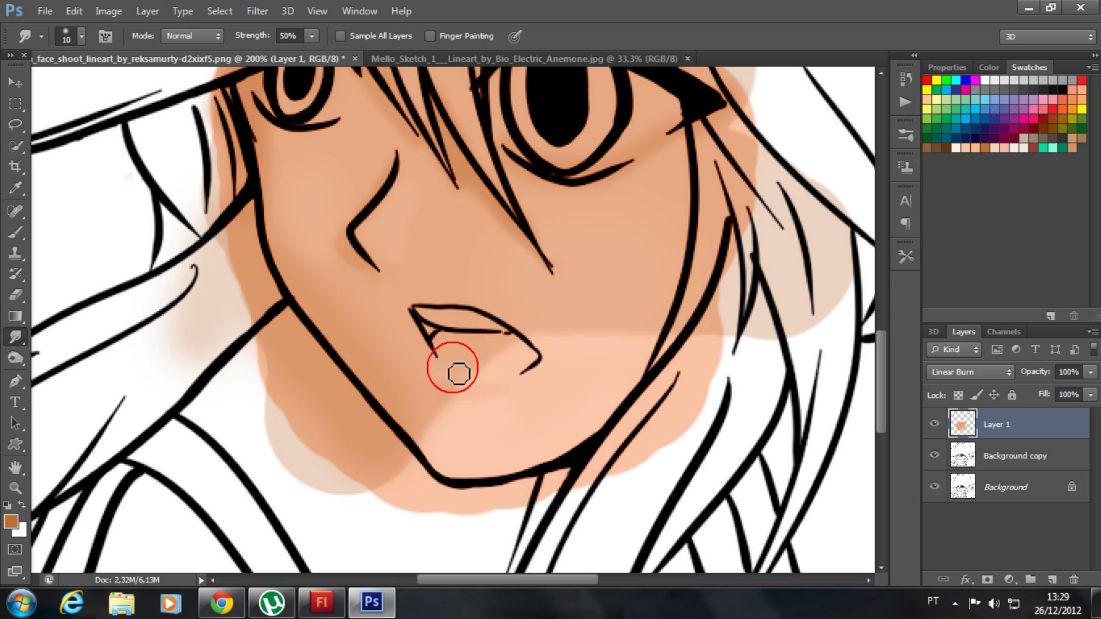
pyautogui.hotkey('ctrl', '-')
pyautogui.hotkey('ctrl', '-')
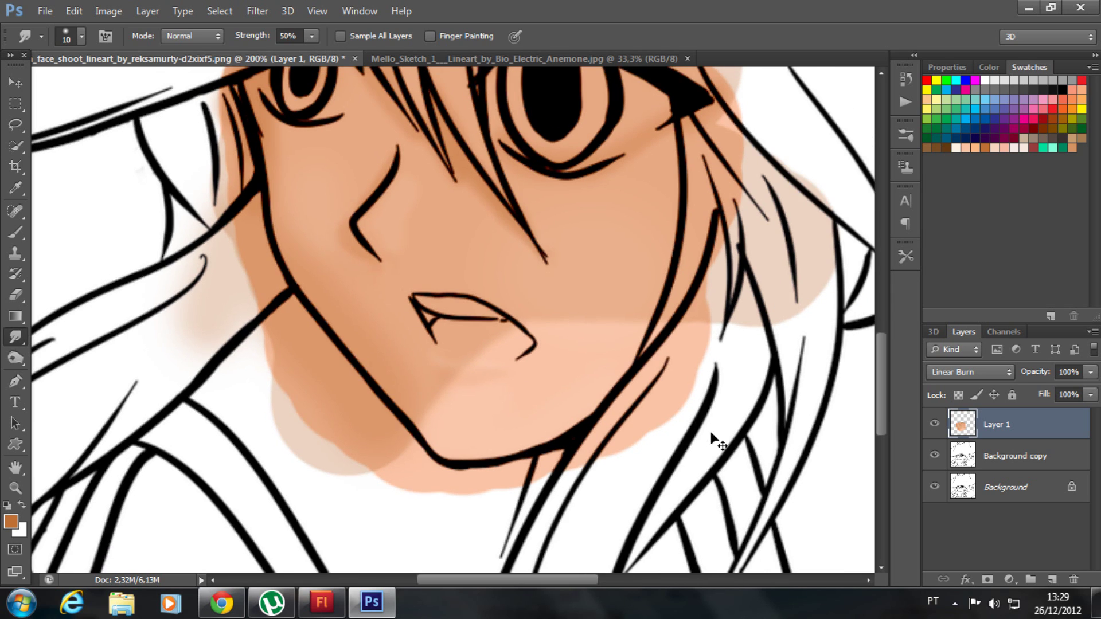
pyautogui.hotkey('ctrl', '-')
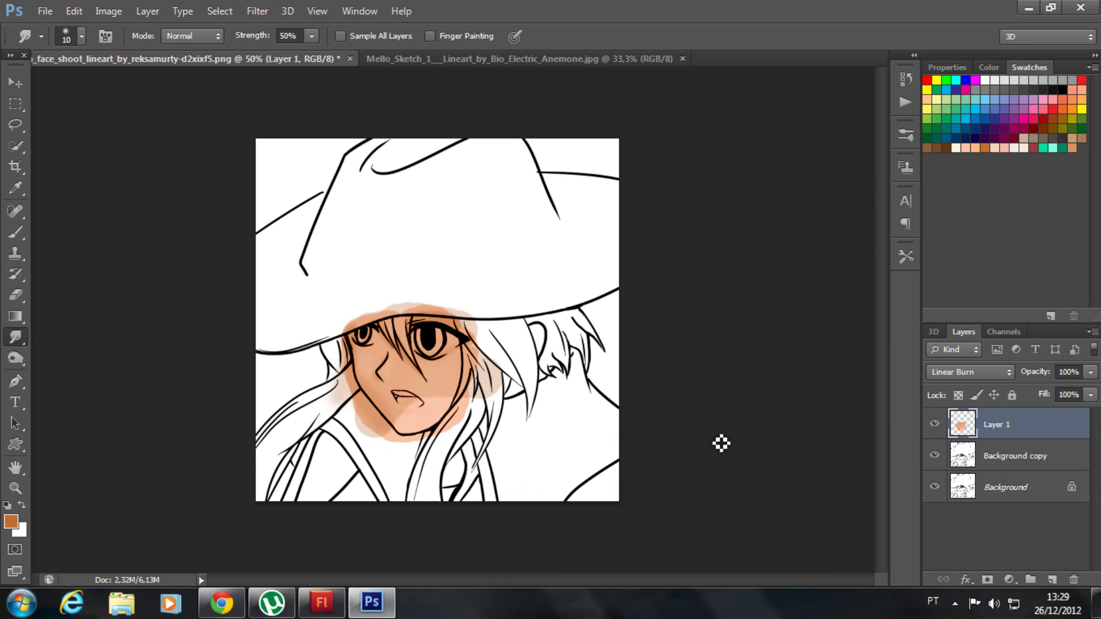
pyautogui.hotkey('ctrl', '+')
pyautogui.hotkey('ctrl', '+')
pyautogui.hotkey('ctrl', '+')
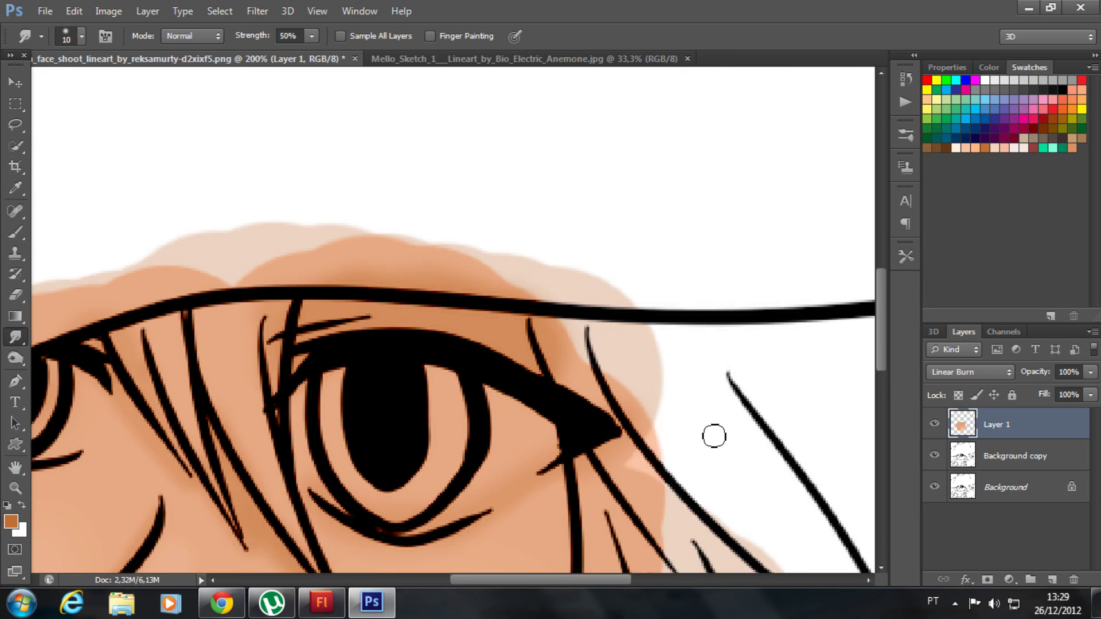
pyautogui.hotkey('ctrl', '-')
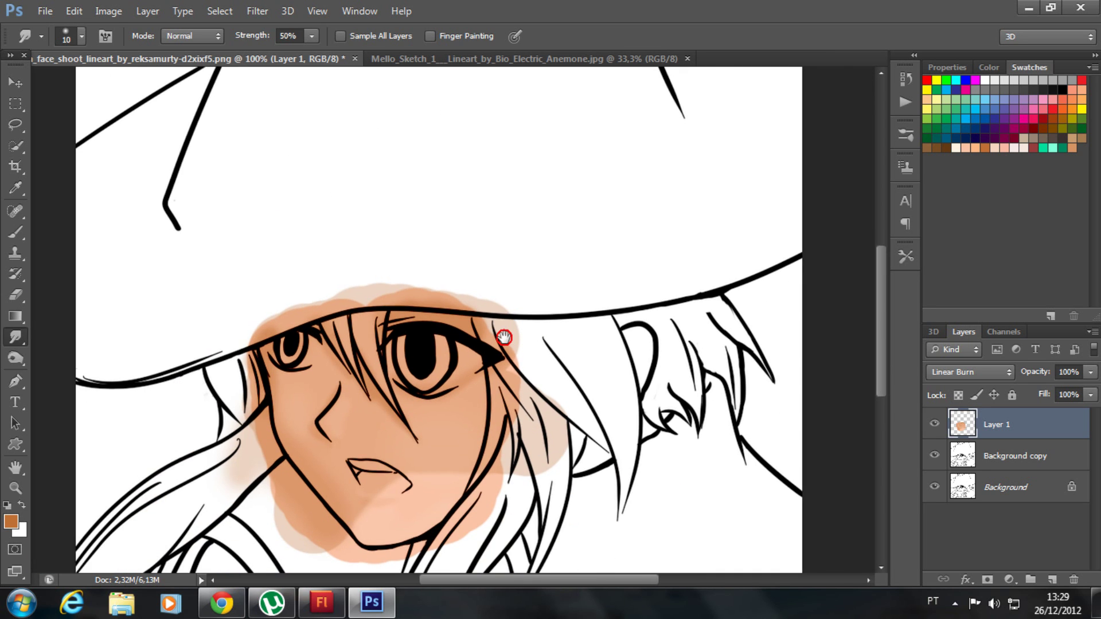
pyautogui.moveTo(504, 337); pyautogui.dragTo(473, 234)
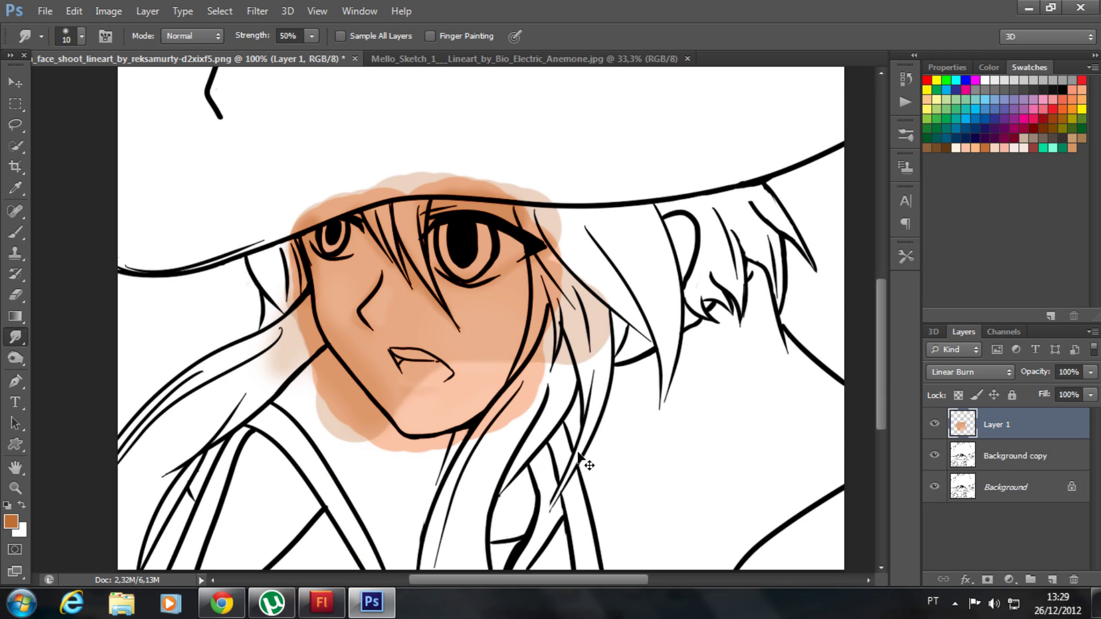
pyautogui.hotkey('ctrl', '+')
pyautogui.scroll(-1, 470, 451)
pyautogui.scroll(-1, 471, 451)
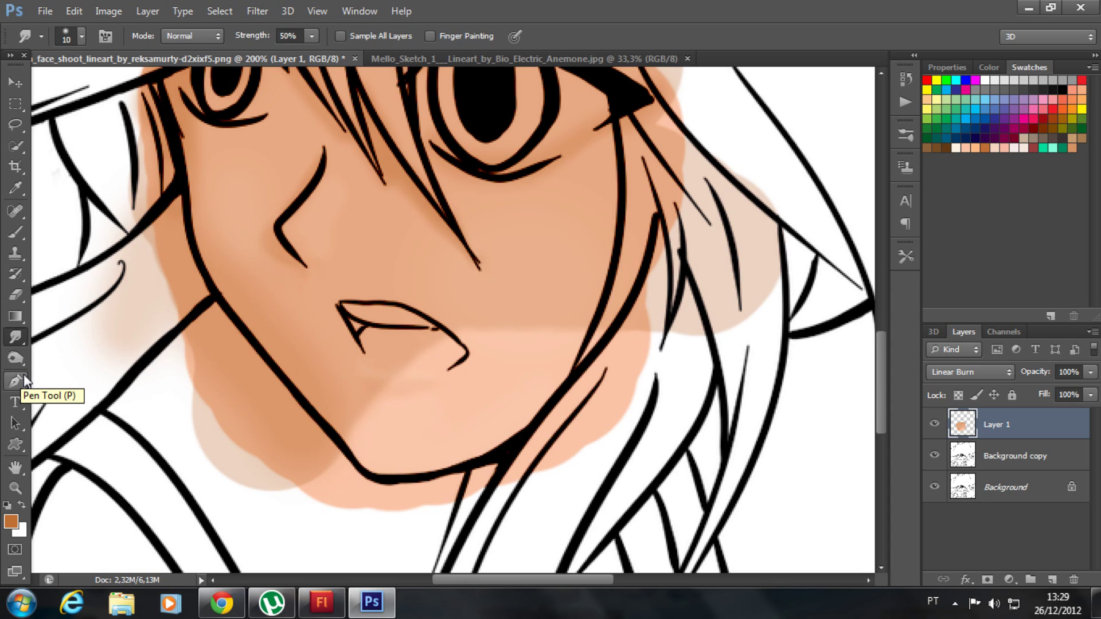
# Step: Erase stray peach left of the face, along the jaw, and at the right hair edge
pyautogui.click(16, 295)
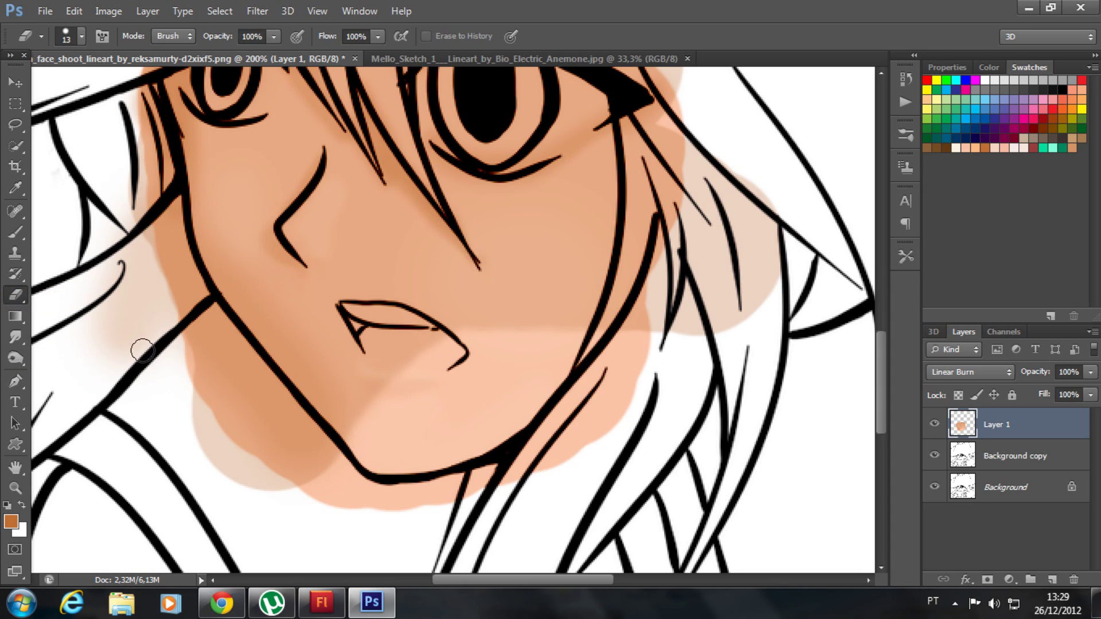
pyautogui.press(']')
pyautogui.press(']')
pyautogui.moveTo(96, 270)
pyautogui.mouseDown()
pyautogui.moveTo(160, 381)
pyautogui.moveTo(123, 218)
pyautogui.mouseUp()
pyautogui.press(']')
pyautogui.moveTo(136, 300)
pyautogui.mouseDown()
pyautogui.moveTo(213, 401)
pyautogui.moveTo(171, 318)
pyautogui.moveTo(192, 339)
pyautogui.moveTo(283, 475)
pyautogui.moveTo(313, 544)
pyautogui.mouseUp()
pyautogui.scroll(-1, 284, 490)
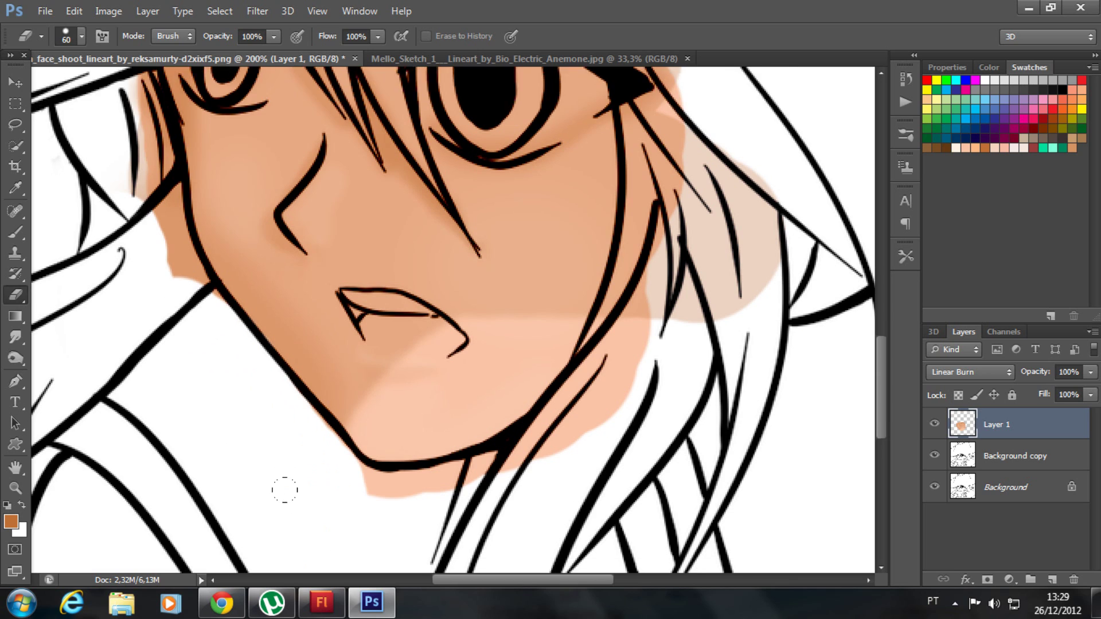
pyautogui.scroll(-1, 284, 491)
pyautogui.moveTo(307, 410)
pyautogui.mouseDown()
pyautogui.moveTo(510, 424)
pyautogui.moveTo(504, 435)
pyautogui.moveTo(602, 379)
pyautogui.mouseUp()
pyautogui.scroll(1, 575, 457)
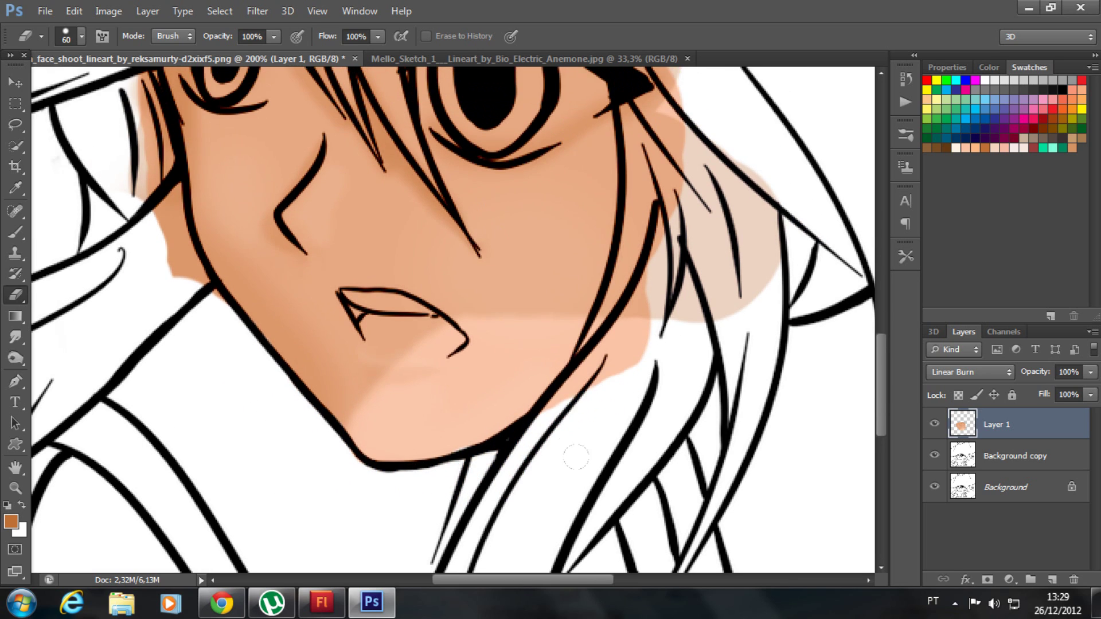
pyautogui.moveTo(547, 416)
pyautogui.mouseDown()
pyautogui.moveTo(669, 261)
pyautogui.moveTo(660, 304)
pyautogui.mouseUp()
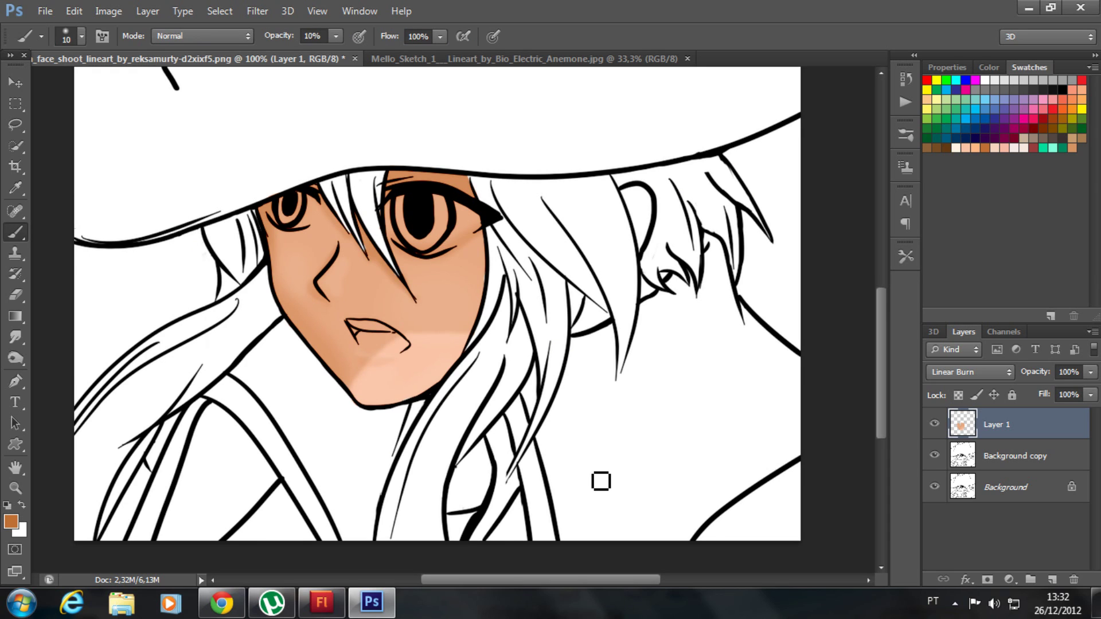
# Step: Pan the view to the eyes and mouth and pick the Brush tool
pyautogui.scroll(1, 600, 476)
pyautogui.scroll(1, 600, 474)
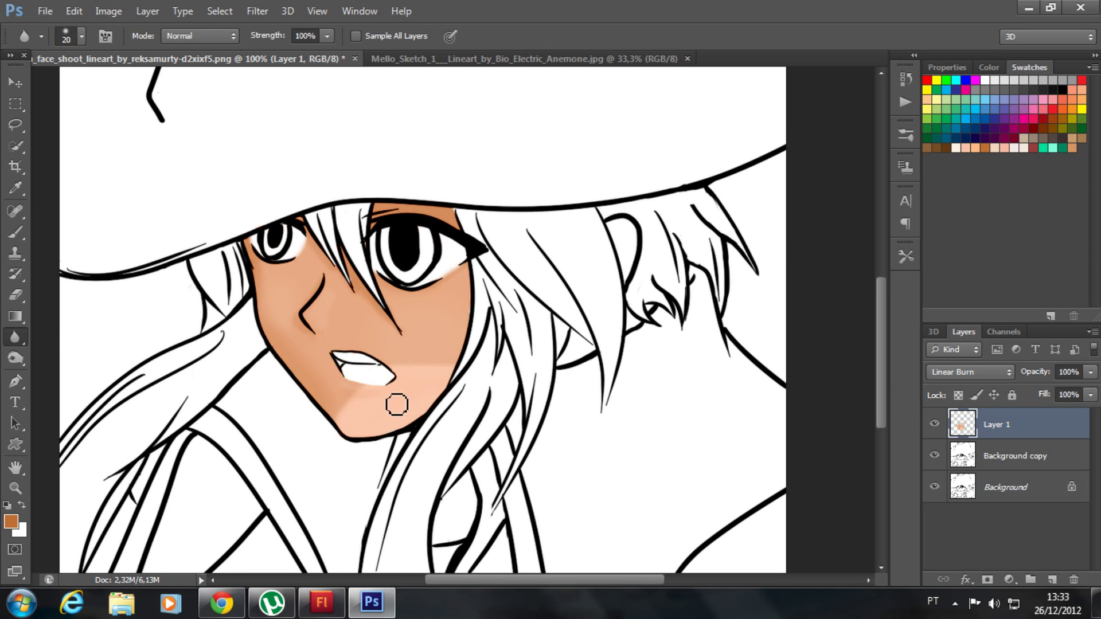
pyautogui.scroll(3, 461, 446)
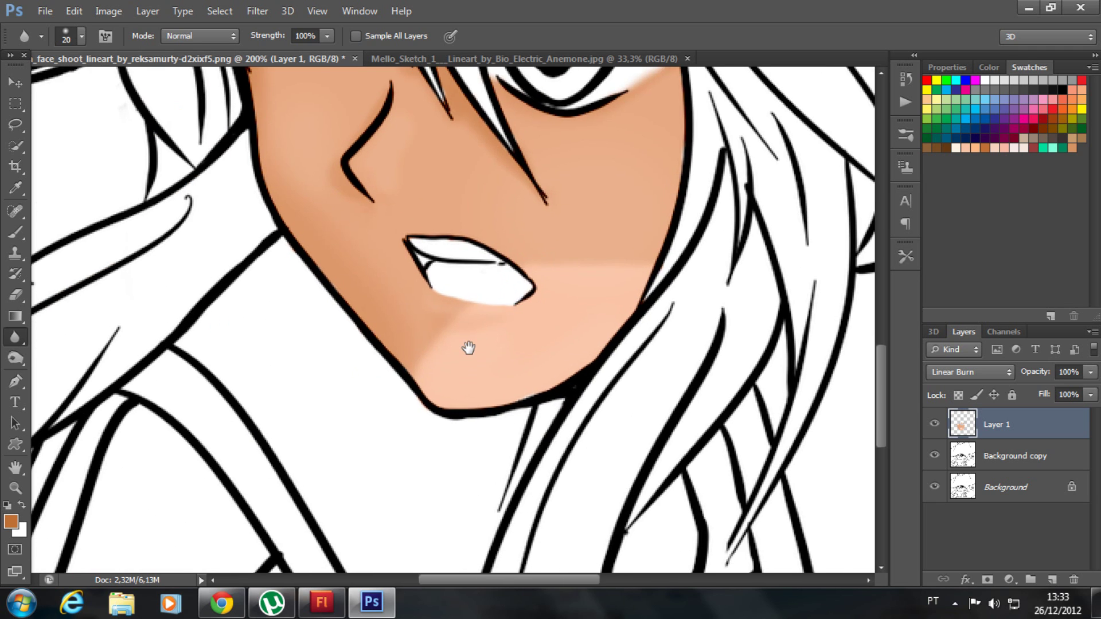
pyautogui.moveTo(469, 347); pyautogui.dragTo(401, 410)
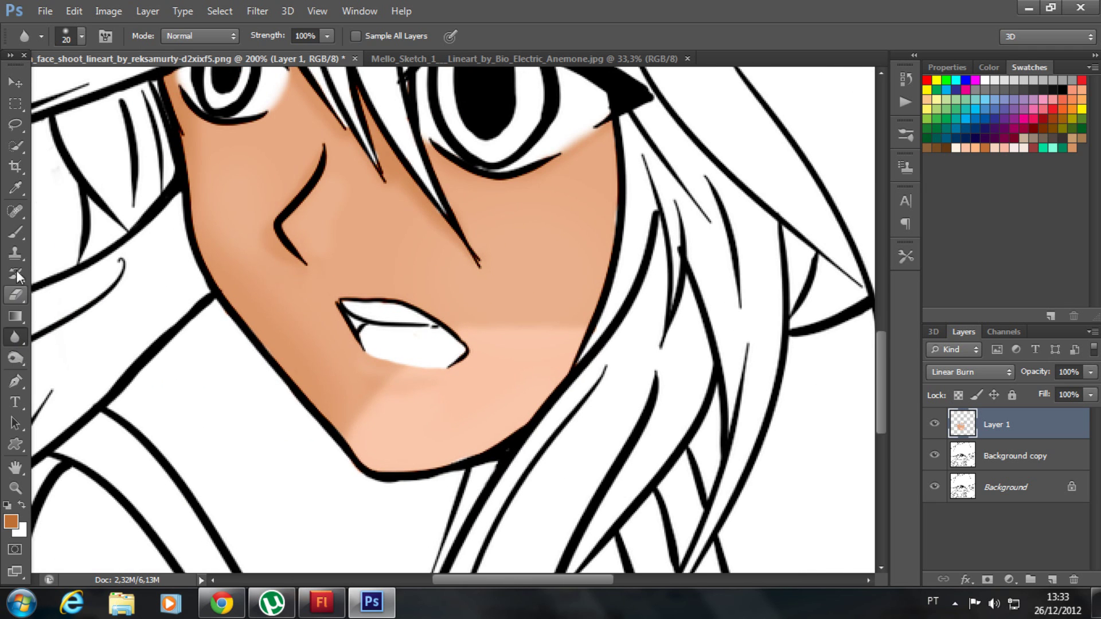
pyautogui.click(15, 232)
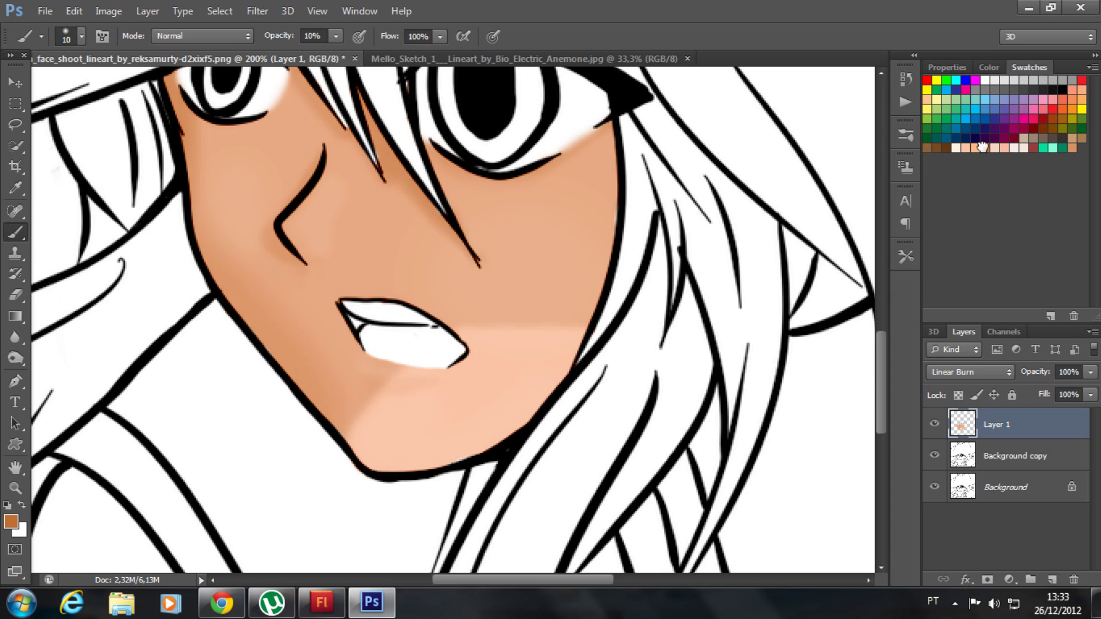
# Step: Paint a faint soft shadow below the jawline and chin with an enlarged brush
pyautogui.press(']')
pyautogui.press(']')
pyautogui.press(']')
pyautogui.press(']')
pyautogui.moveTo(536, 370)
pyautogui.mouseDown()
pyautogui.moveTo(463, 445)
pyautogui.moveTo(345, 472)
pyautogui.moveTo(384, 487)
pyautogui.moveTo(534, 485)
pyautogui.mouseUp()
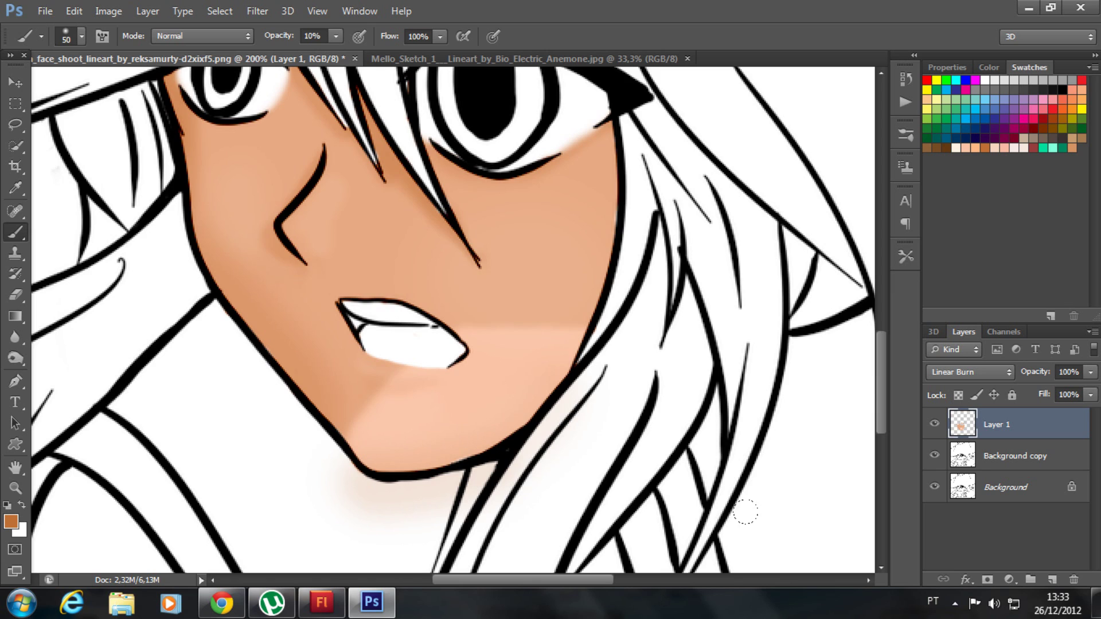
pyautogui.hotkey('ctrl', '-')
pyautogui.hotkey('ctrl', '-')
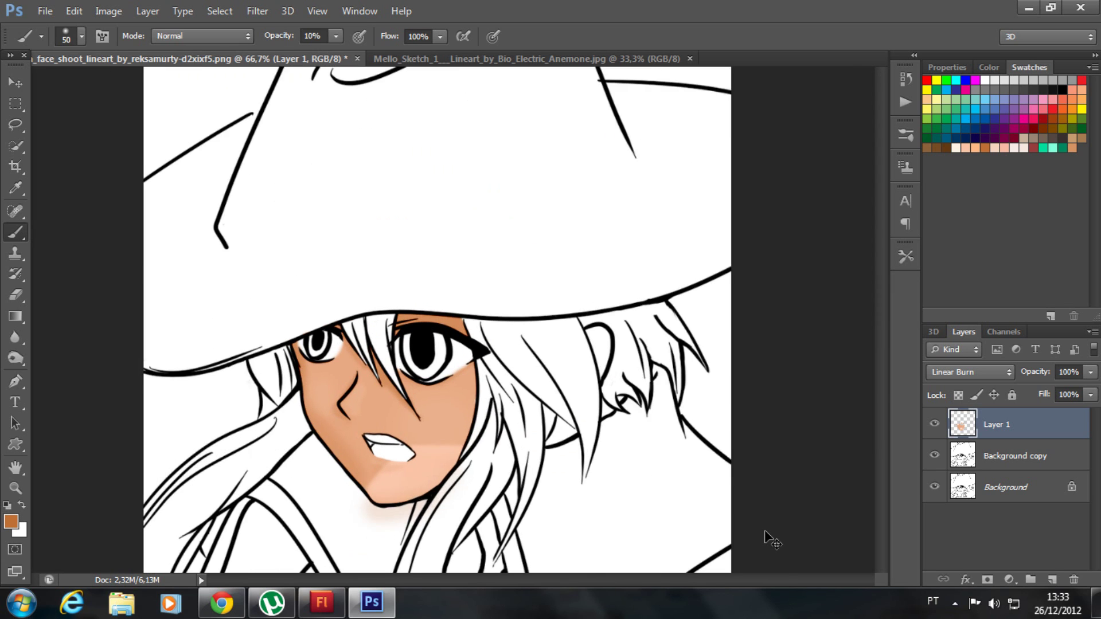
pyautogui.hotkey('ctrl', '+')
pyautogui.scroll(-3, 660, 305)
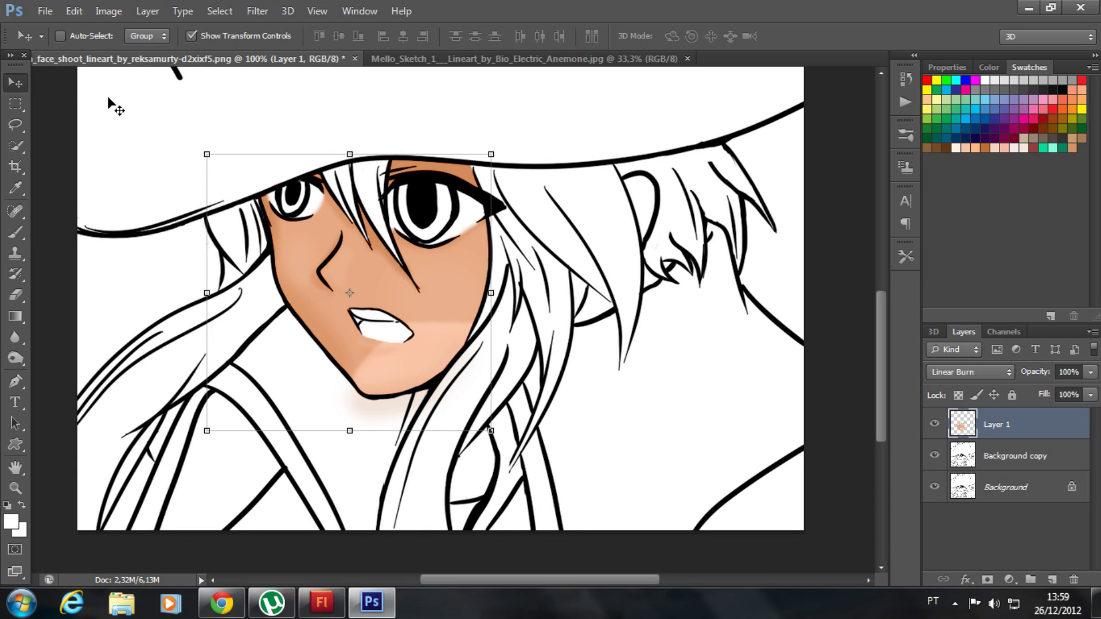
# Step: Duplicate the Mello_Sketch Background layer into Background copy
pyautogui.click(394, 58)
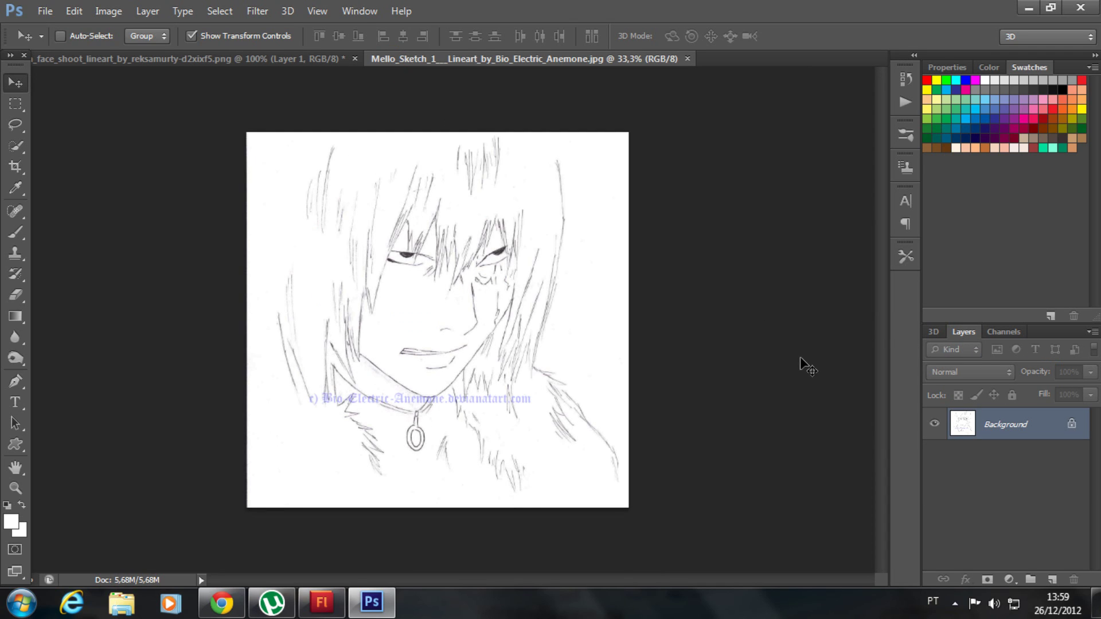
pyautogui.rightClick(982, 421)
pyautogui.click(1001, 267)
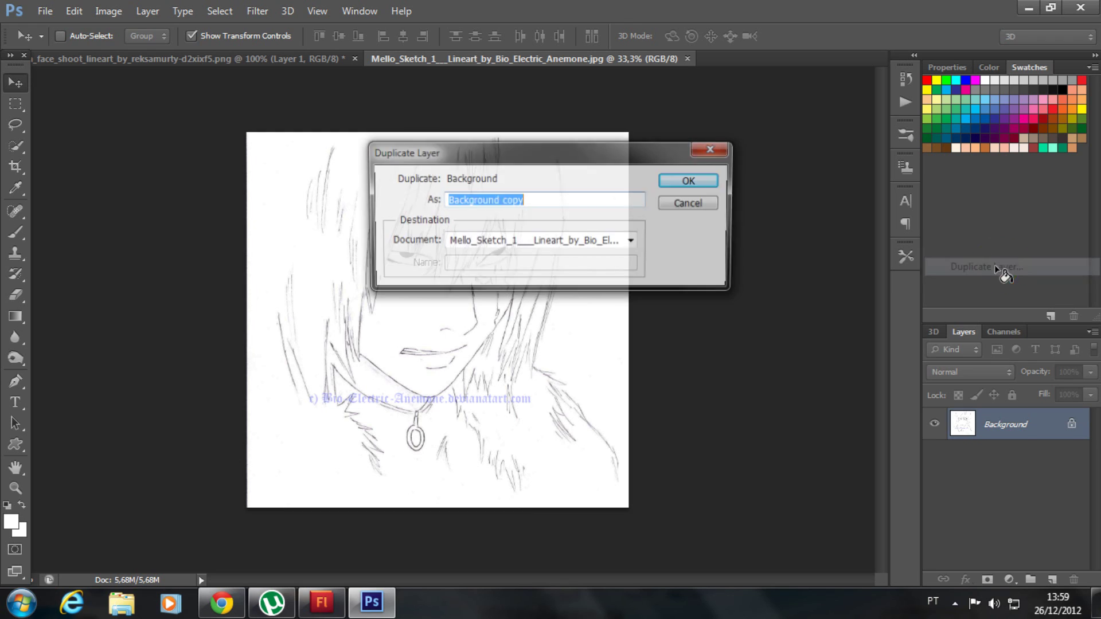
pyautogui.click(704, 178)
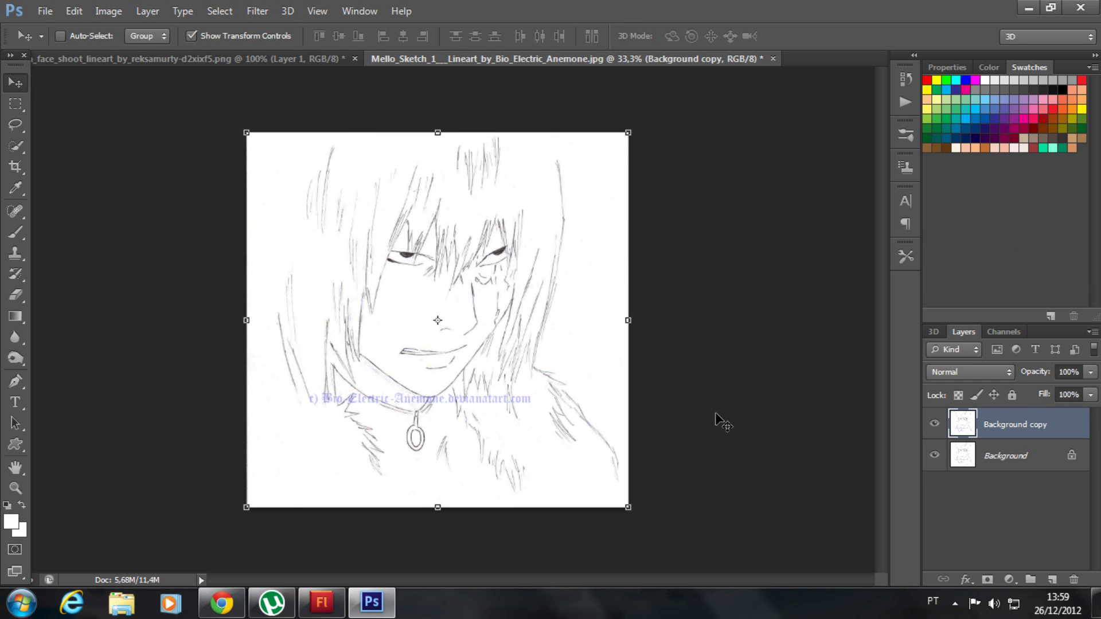
pyautogui.hotkey('ctrl', '+')
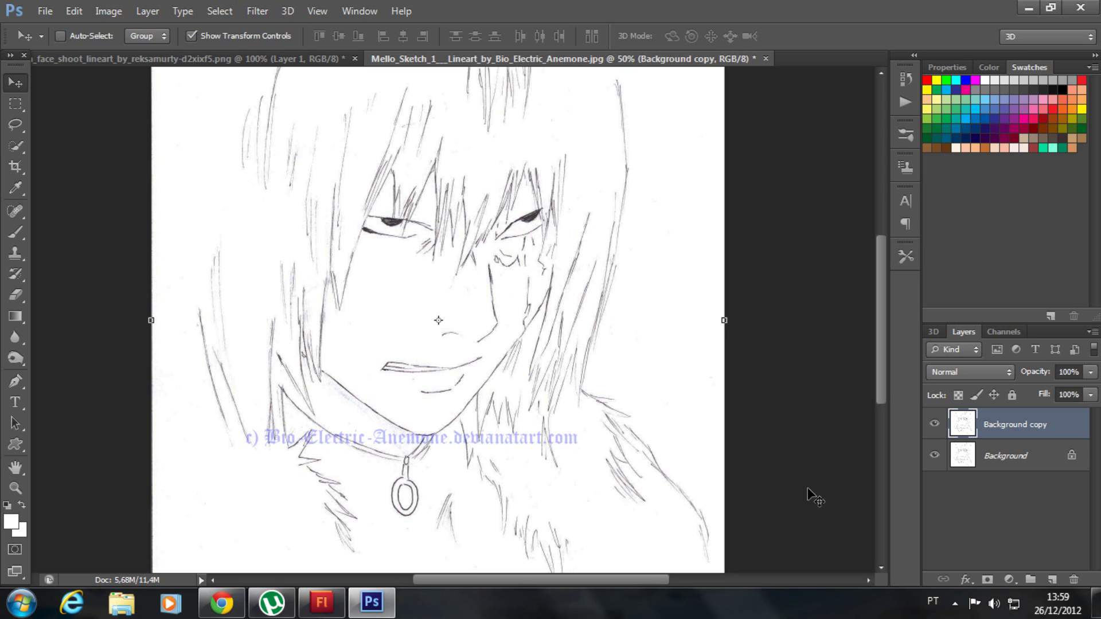
# Step: Add an empty Layer 1 in Linear Burn mode, then select Background copy
pyautogui.click(1053, 579)
pyautogui.click(992, 373)
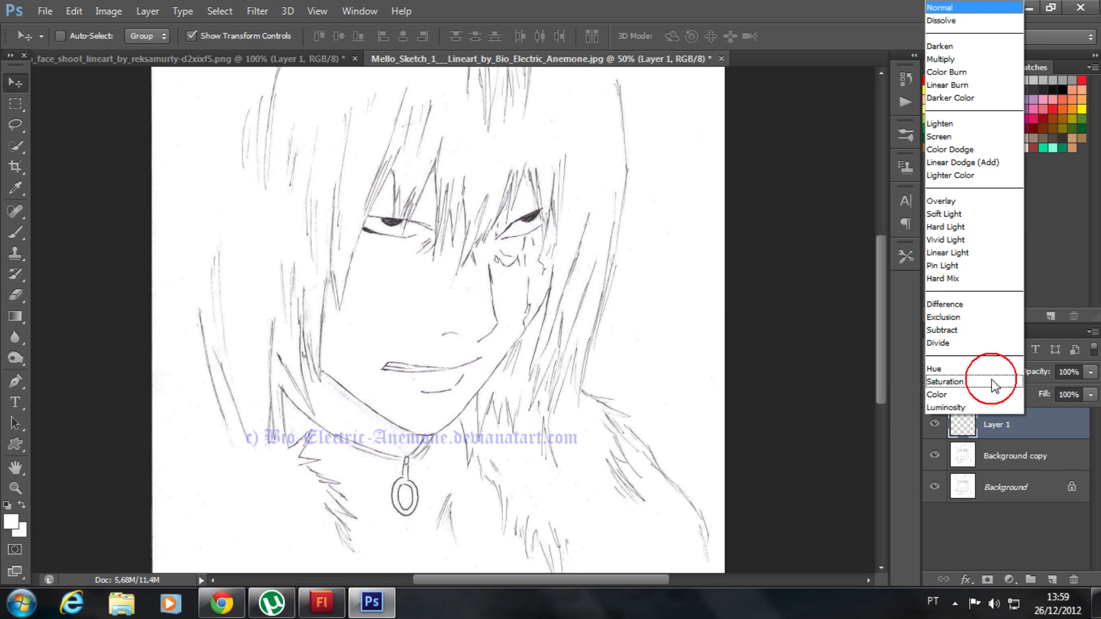
pyautogui.click(958, 85)
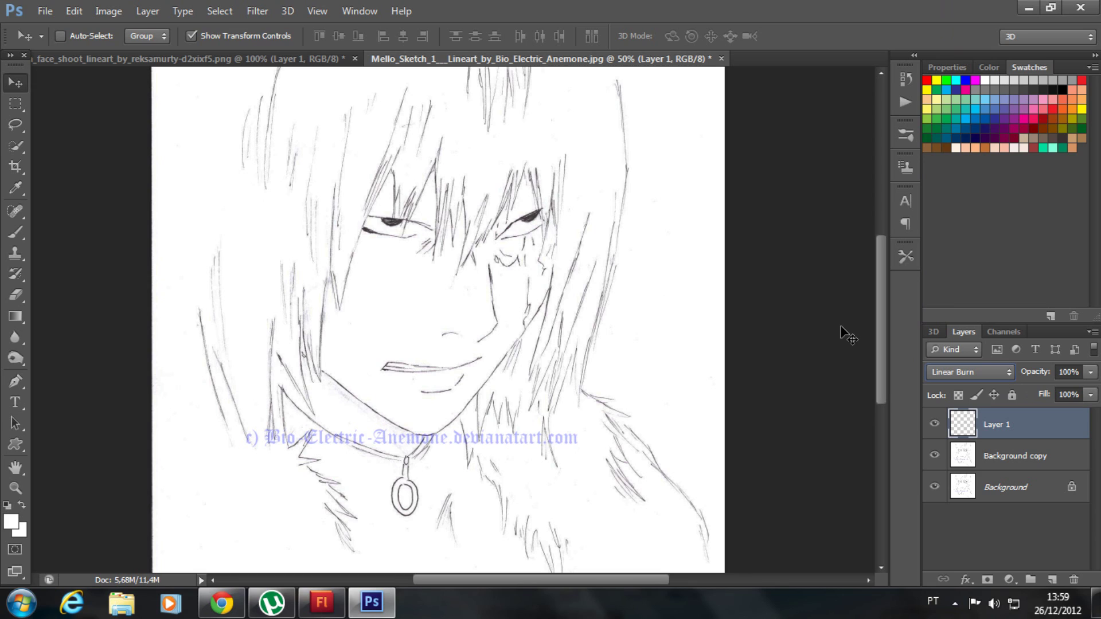
pyautogui.click(1041, 456)
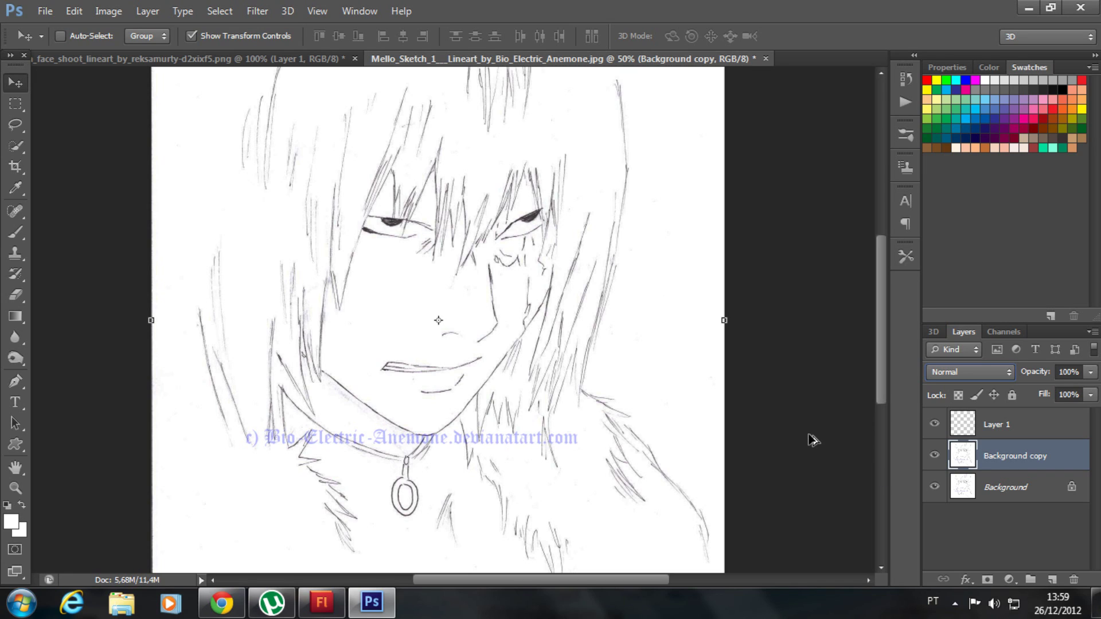
# Step: Apply Levels to Background copy with black input 170 and midtone 1,70
pyautogui.click(104, 12)
pyautogui.click(106, 13)
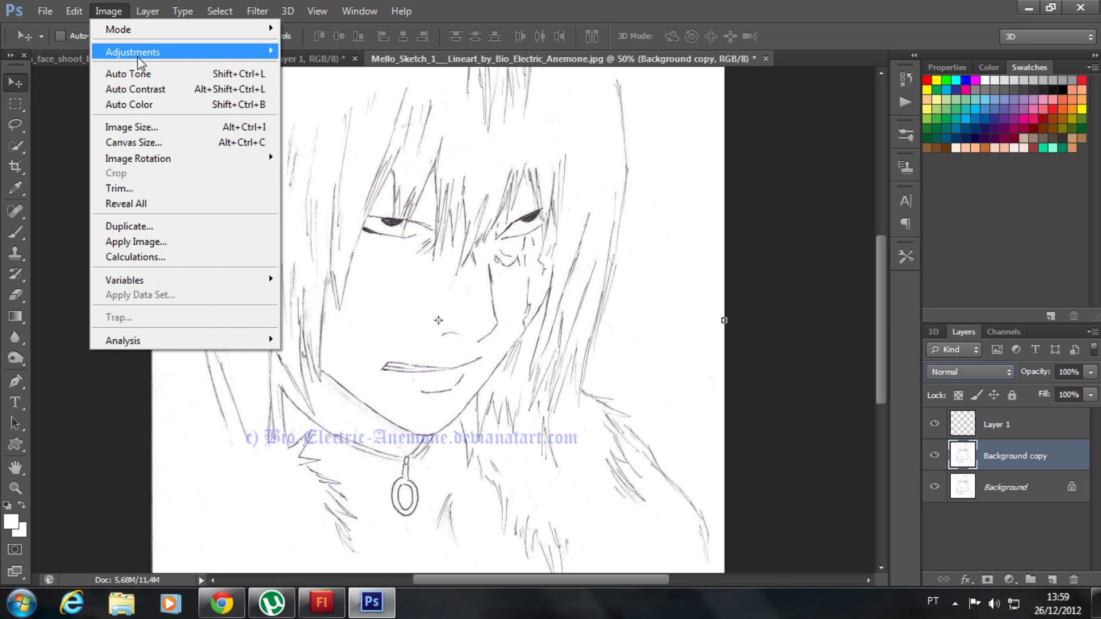
pyautogui.click(140, 52)
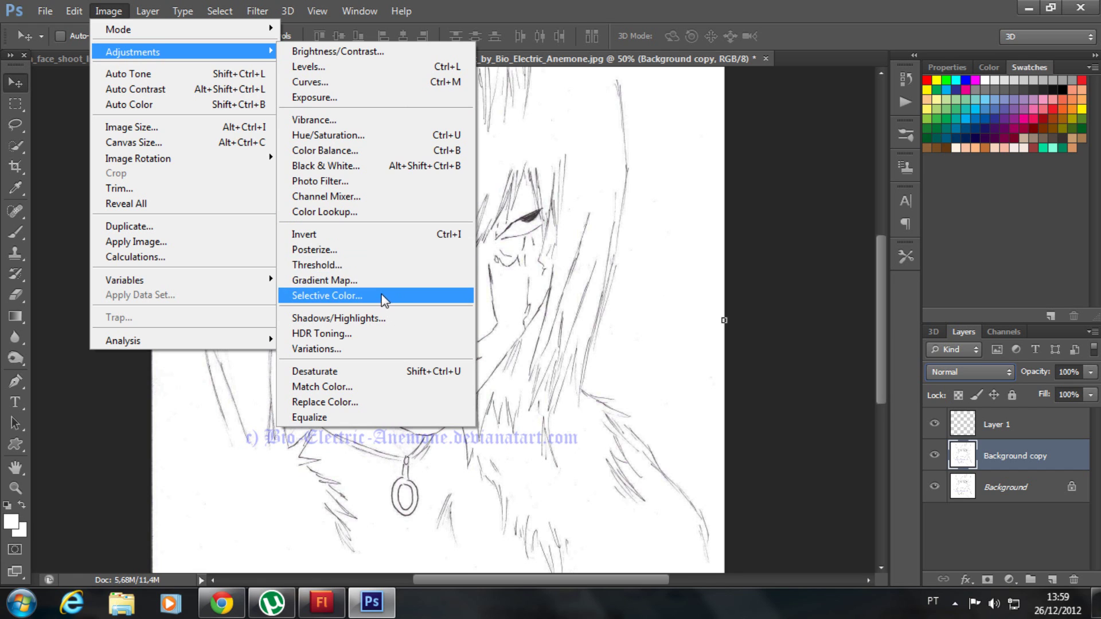
pyautogui.click(347, 82)
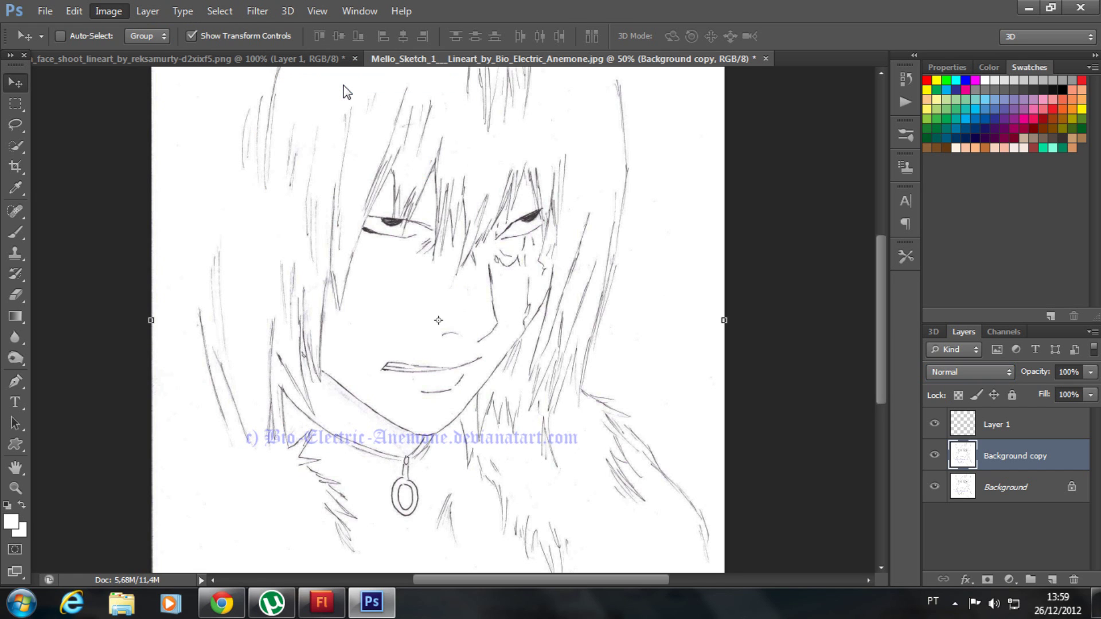
pyautogui.click(740, 63)
pyautogui.click(109, 11)
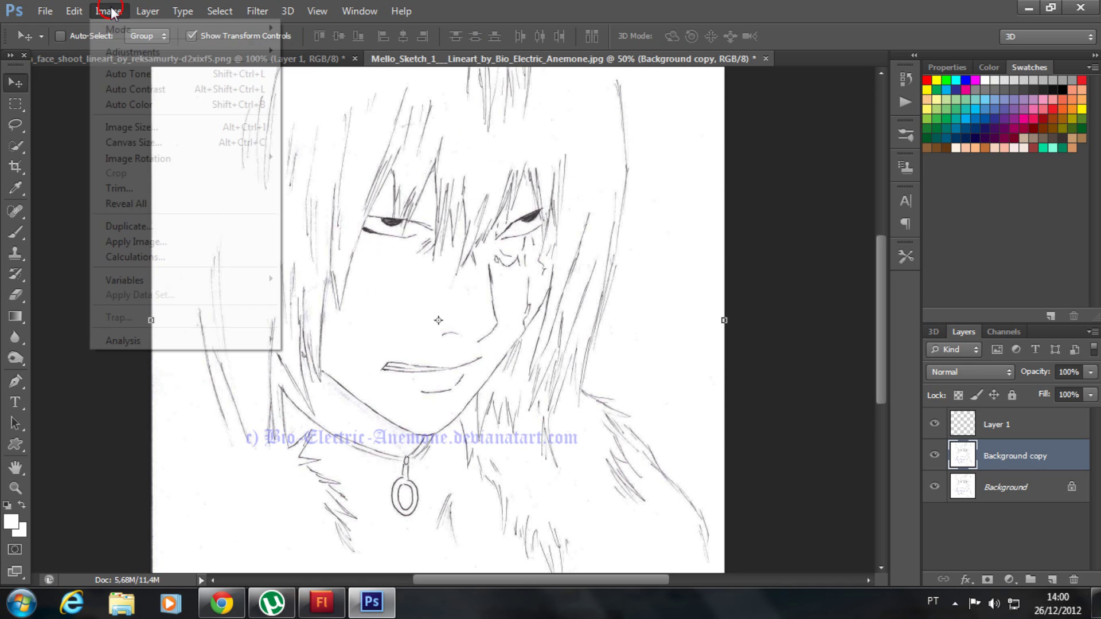
pyautogui.click(439, 68)
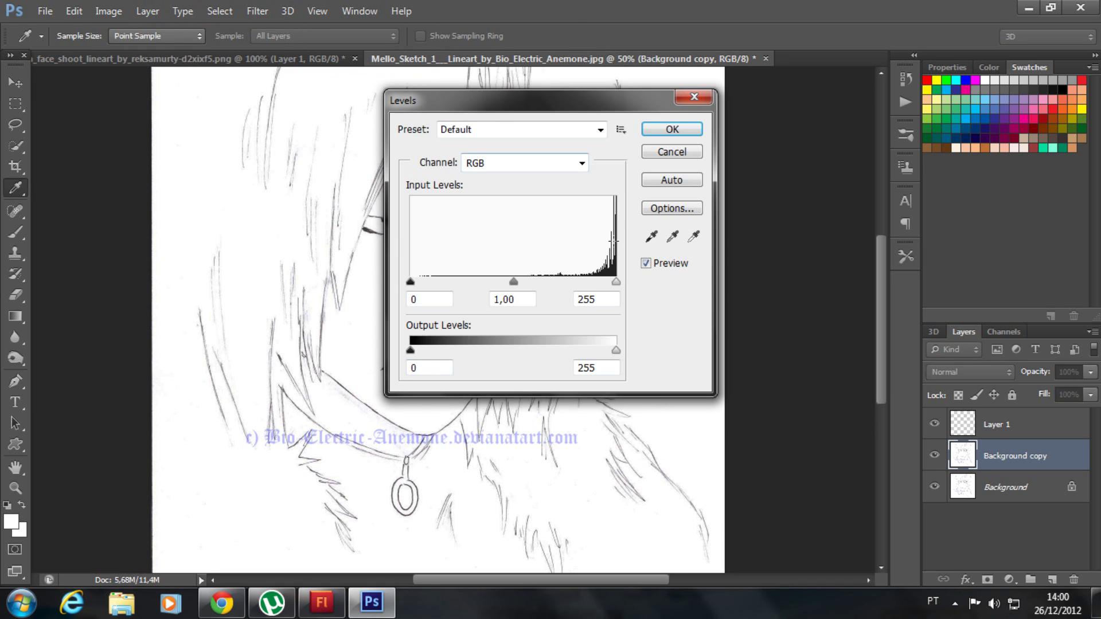
pyautogui.moveTo(499, 103); pyautogui.dragTo(819, 112)
pyautogui.moveTo(730, 290)
pyautogui.mouseDown()
pyautogui.moveTo(879, 290)
pyautogui.moveTo(854, 292)
pyautogui.moveTo(877, 293)
pyautogui.moveTo(867, 290)
pyautogui.mouseUp()
pyautogui.click(876, 293)
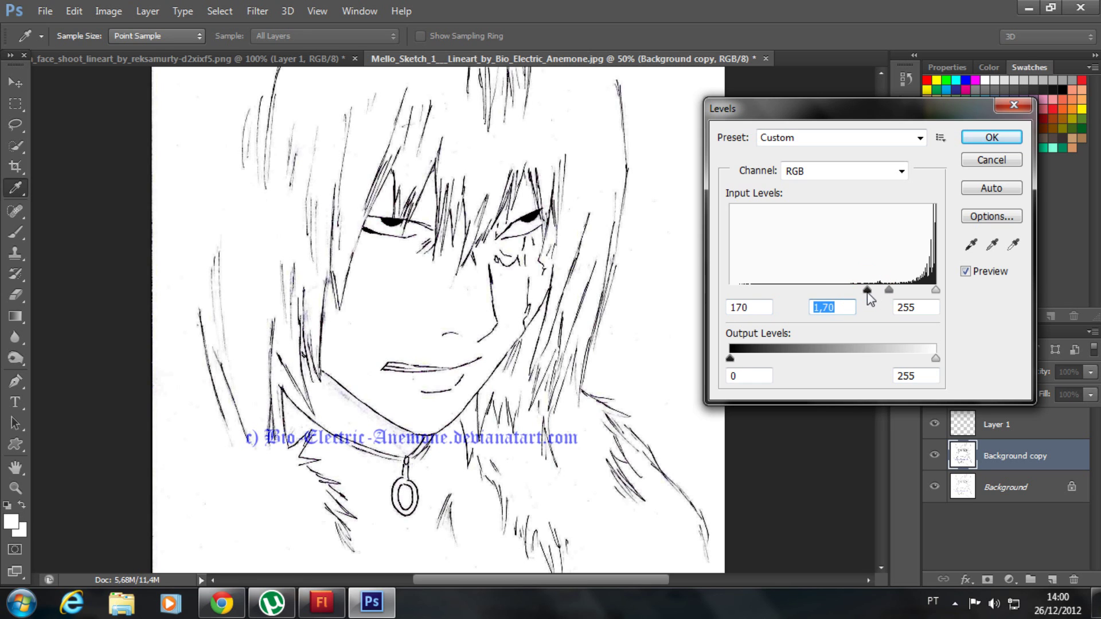
pyautogui.click(991, 142)
# Step: Nudge the sketch copy down, compare it with the original, and pick a peach colour
pyautogui.press('v')
pyautogui.hotkey('shift', 'Down')
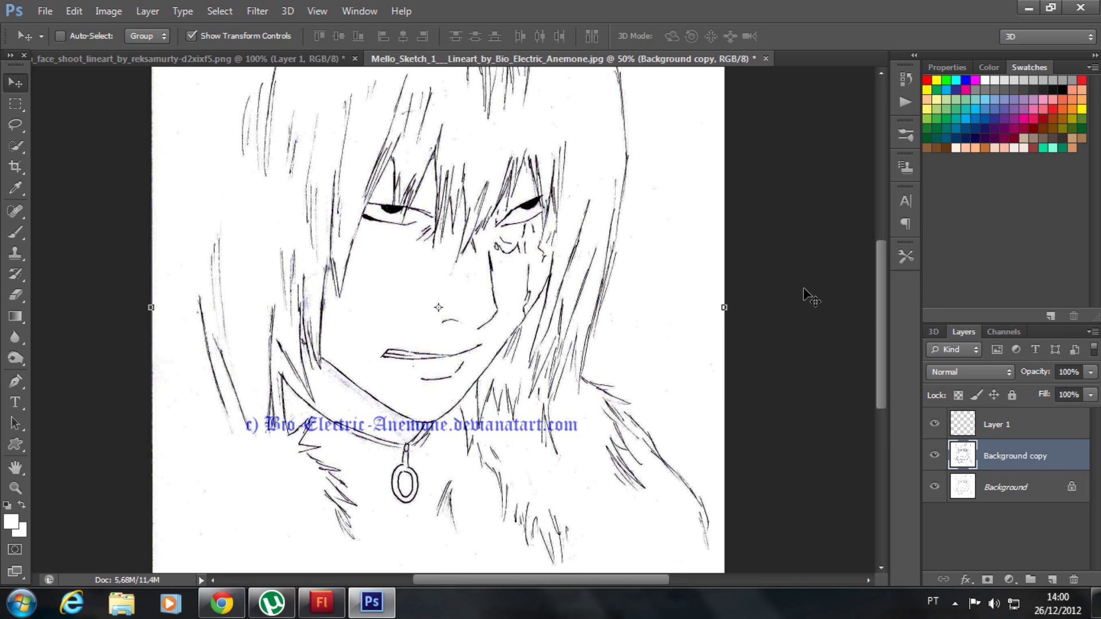
pyautogui.hotkey('shift', 'Down')
pyautogui.click(935, 456)
pyautogui.scroll(-3, 835, 419)
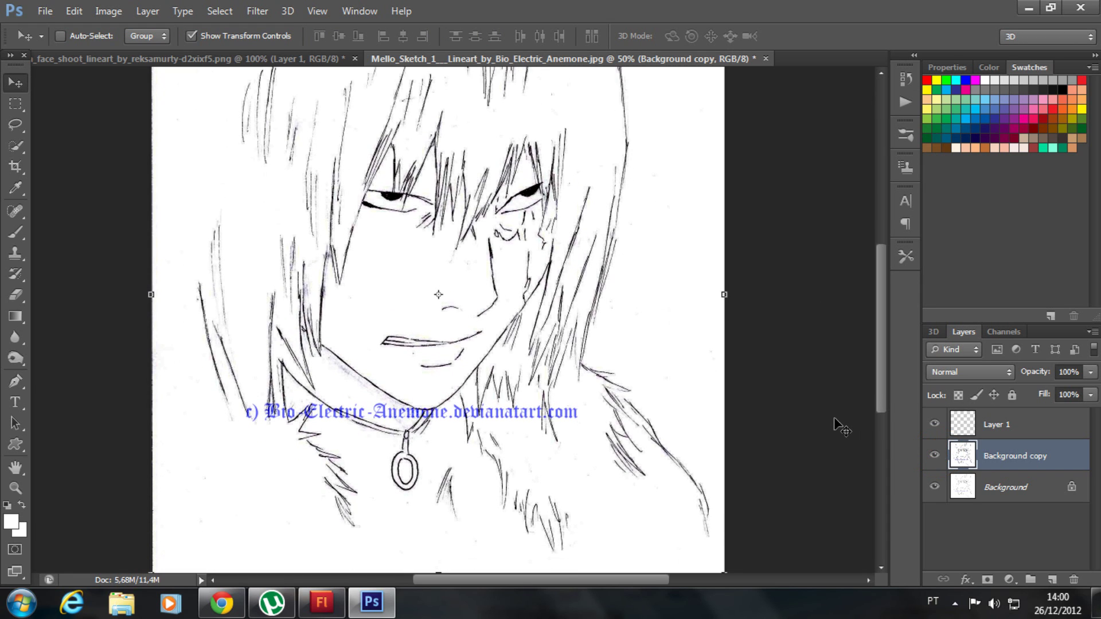
pyautogui.scroll(2, 834, 423)
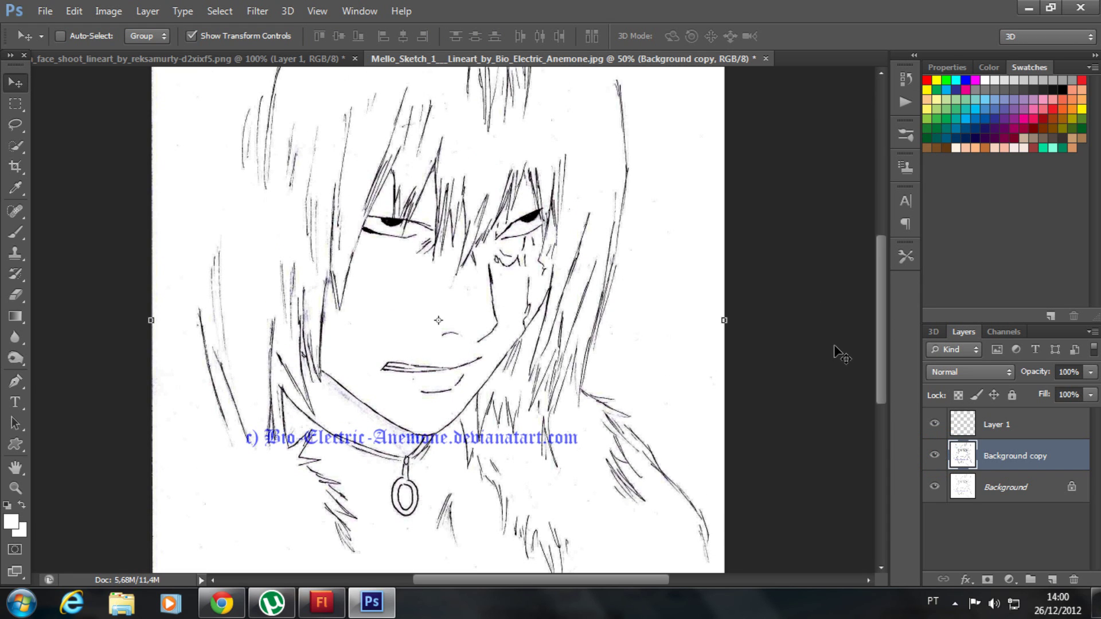
pyautogui.click(974, 146)
# Step: Undo peach strokes painted on the wrong layer and make Layer 1 the paint target
pyautogui.click(16, 232)
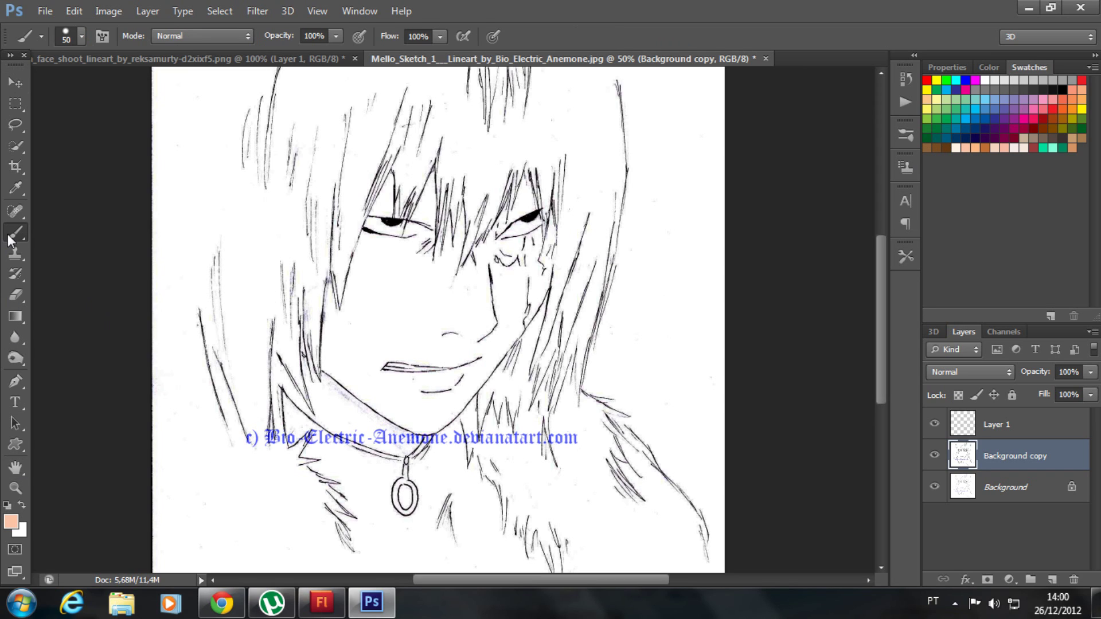
pyautogui.moveTo(397, 337); pyautogui.dragTo(413, 290)
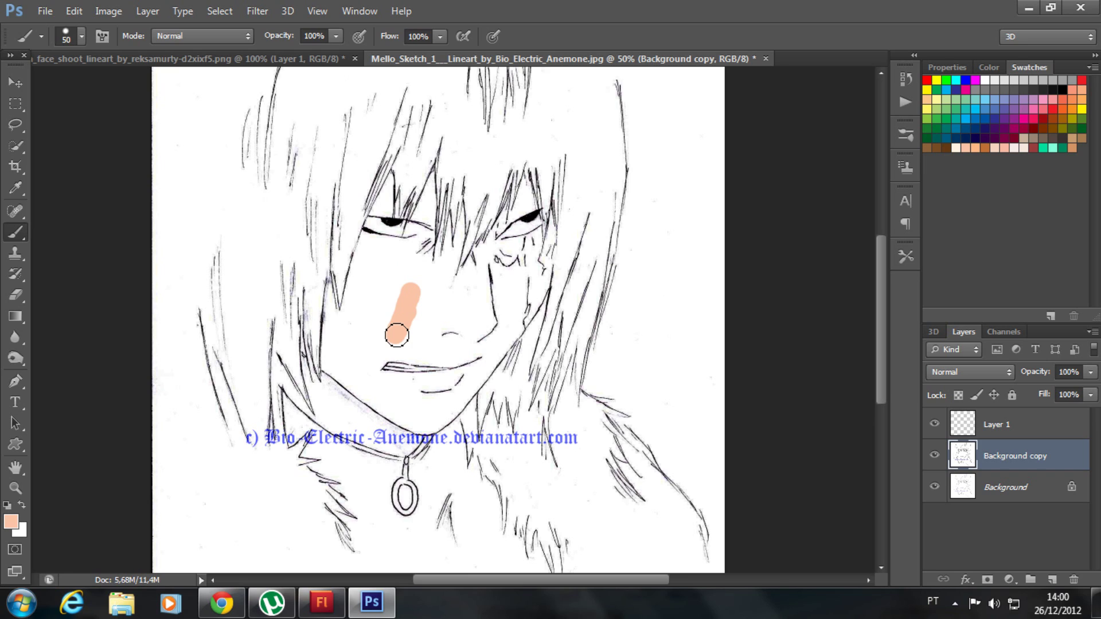
pyautogui.moveTo(397, 335); pyautogui.dragTo(394, 180)
pyautogui.hotkey('ctrl', 'alt', 'z')
pyautogui.hotkey('ctrl', 'alt', 'z')
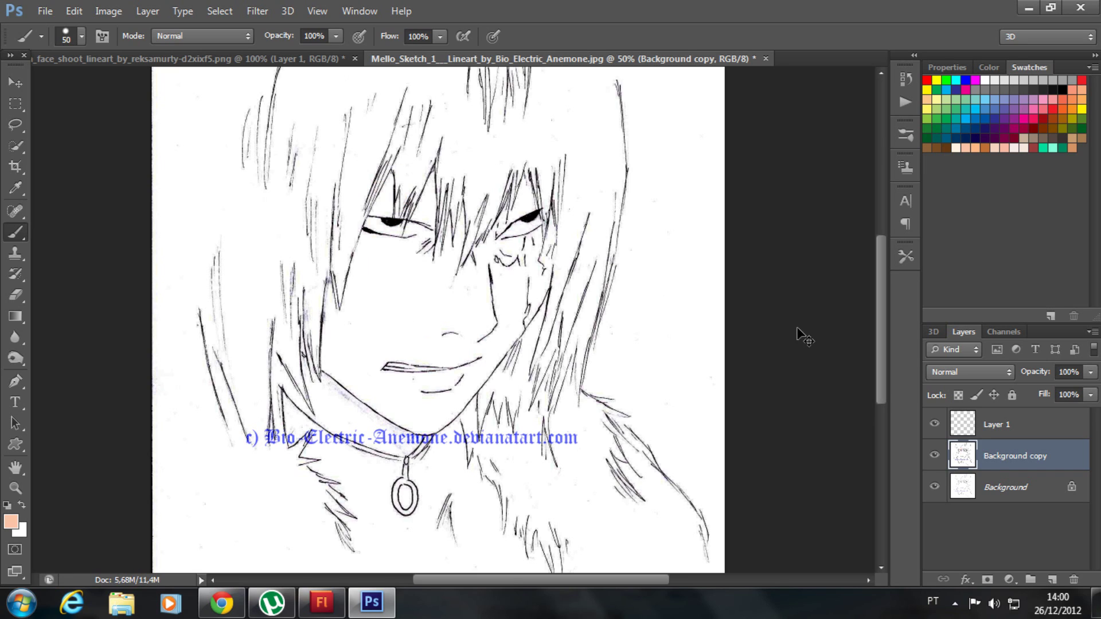
pyautogui.click(1013, 423)
# Step: Cover the face, cheeks and jaw in flat peach with a 175 px brush
pyautogui.moveTo(397, 169)
pyautogui.mouseDown()
pyautogui.moveTo(377, 235)
pyautogui.moveTo(438, 174)
pyautogui.moveTo(393, 246)
pyautogui.moveTo(472, 235)
pyautogui.moveTo(423, 275)
pyautogui.moveTo(337, 315)
pyautogui.moveTo(356, 327)
pyautogui.mouseUp()
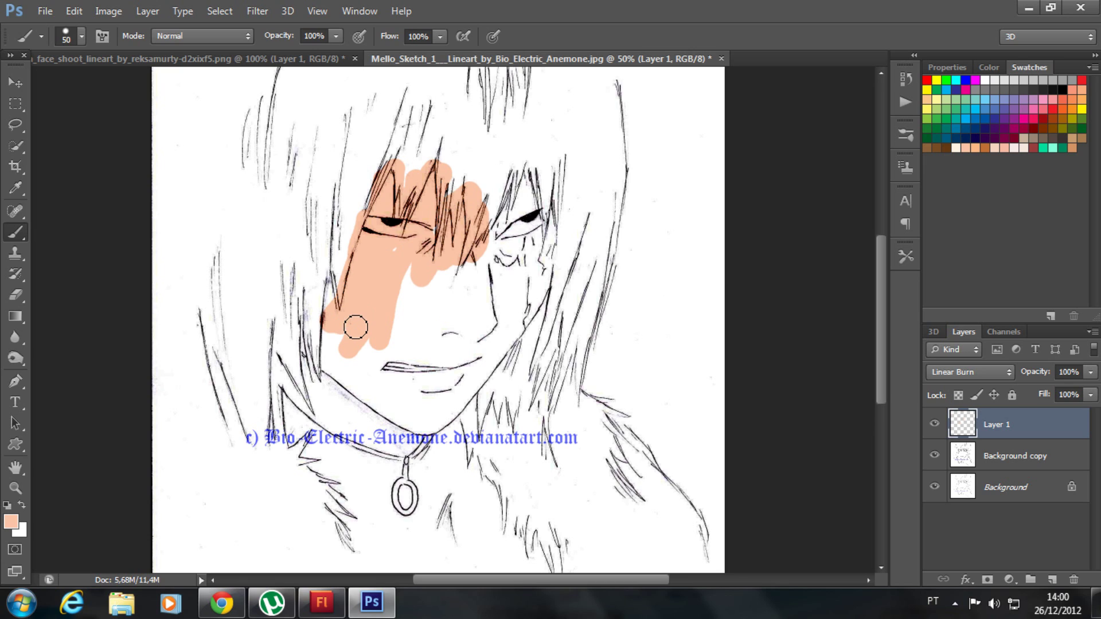
pyautogui.press('[')
pyautogui.press(']')
pyautogui.press(']')
pyautogui.press(']')
pyautogui.moveTo(321, 304)
pyautogui.mouseDown()
pyautogui.moveTo(402, 401)
pyautogui.moveTo(459, 275)
pyautogui.mouseUp()
pyautogui.moveTo(521, 223)
pyautogui.mouseDown()
pyautogui.moveTo(355, 310)
pyautogui.moveTo(464, 290)
pyautogui.mouseUp()
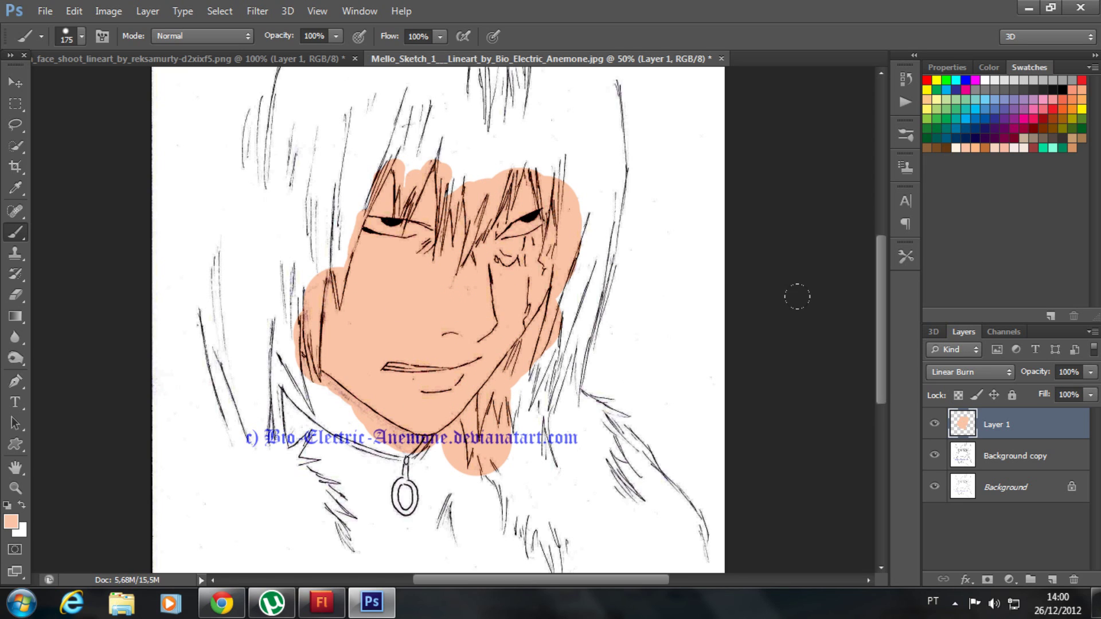
pyautogui.click(985, 147)
# Step: Set brush hardness to 0% and try, then undo, a brown cheek stroke
pyautogui.scroll(1, 368, 281)
pyautogui.scroll(1, 369, 287)
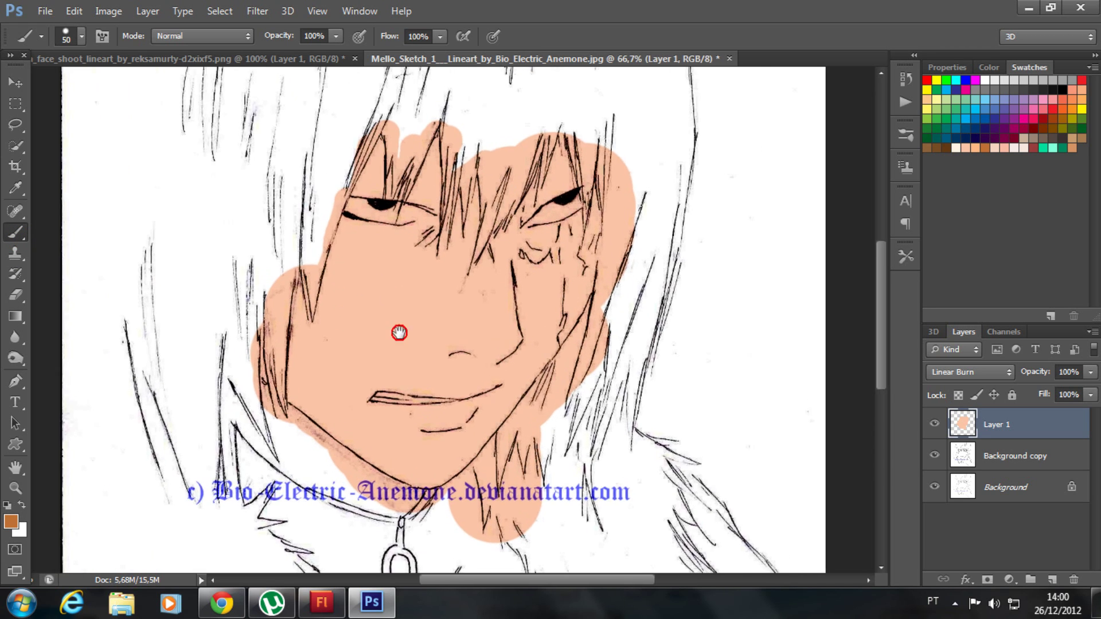
pyautogui.rightClick(406, 310)
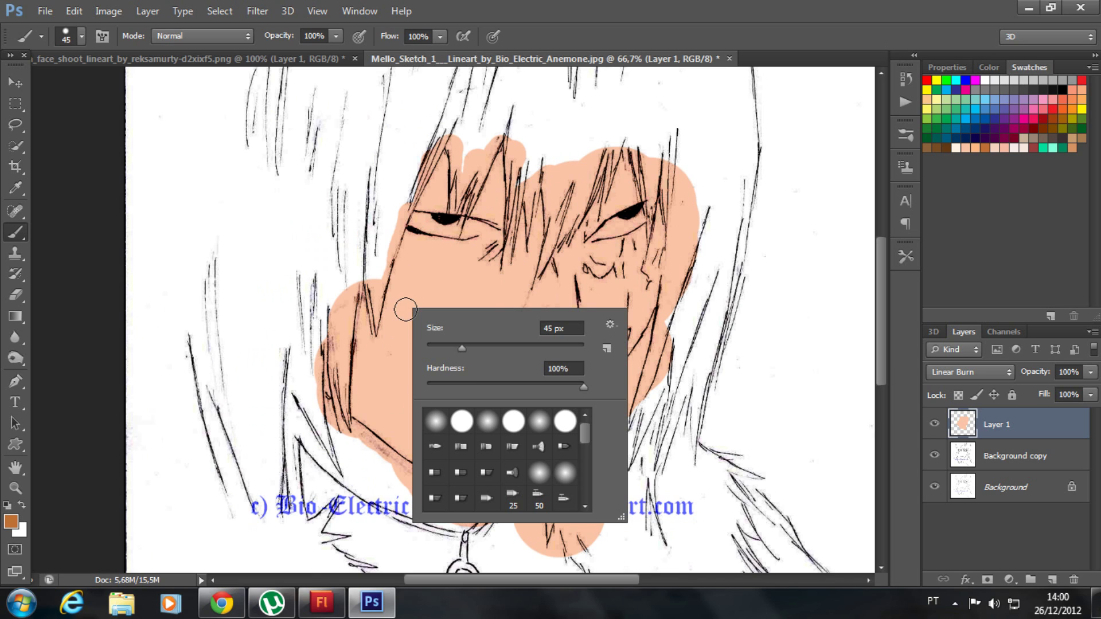
pyautogui.moveTo(576, 389); pyautogui.dragTo(496, 388)
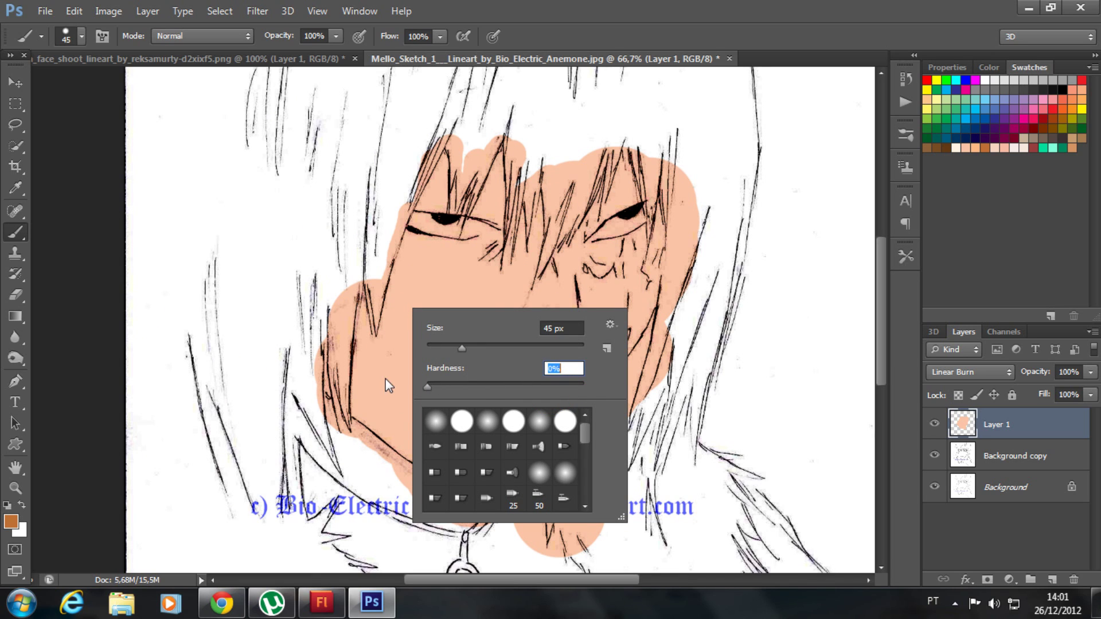
pyautogui.click(339, 337)
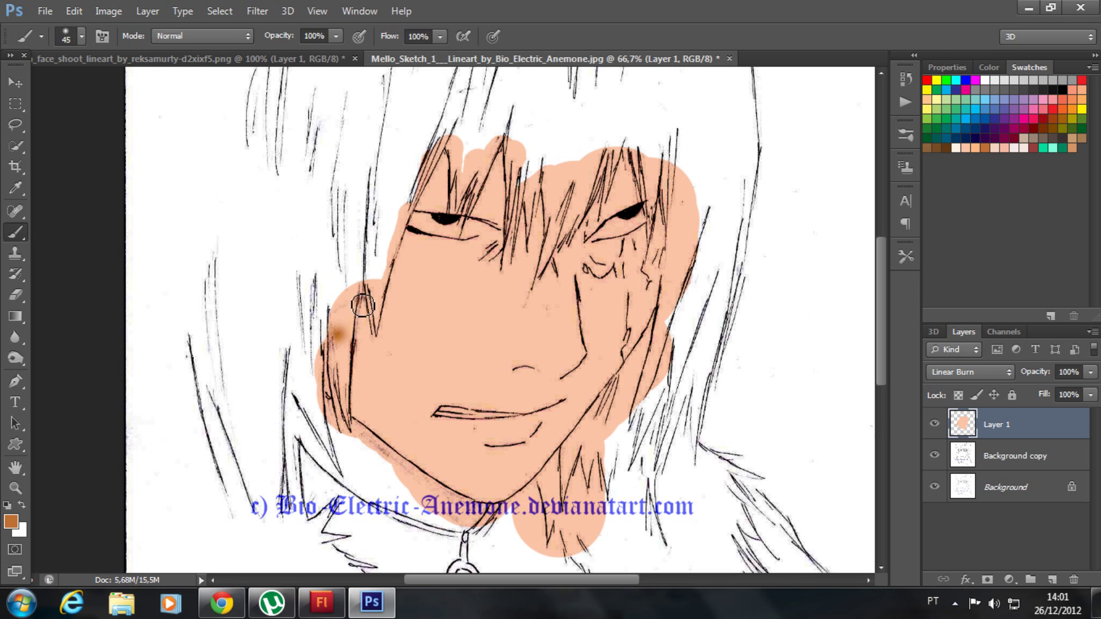
pyautogui.moveTo(363, 301); pyautogui.dragTo(363, 328)
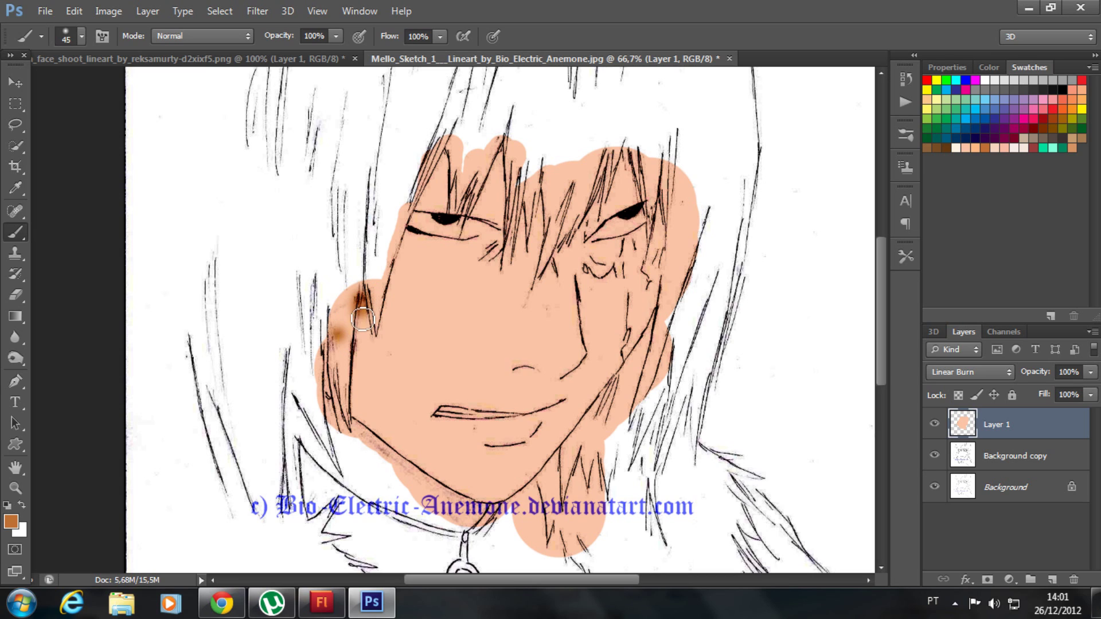
pyautogui.hotkey('ctrl', 'z')
# Step: At 20% opacity, shade the left cheek, jaw, temple, upper right face and hair between the eyes
pyautogui.click(337, 37)
pyautogui.moveTo(295, 54); pyautogui.dragTo(275, 53)
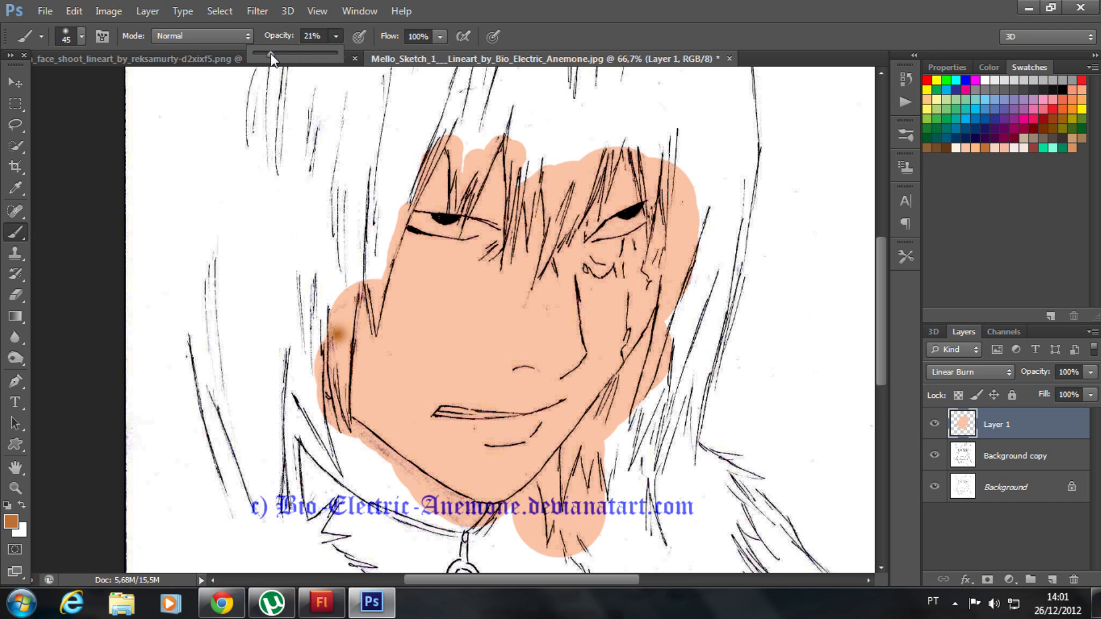
pyautogui.click(362, 303)
pyautogui.moveTo(360, 330); pyautogui.dragTo(354, 427)
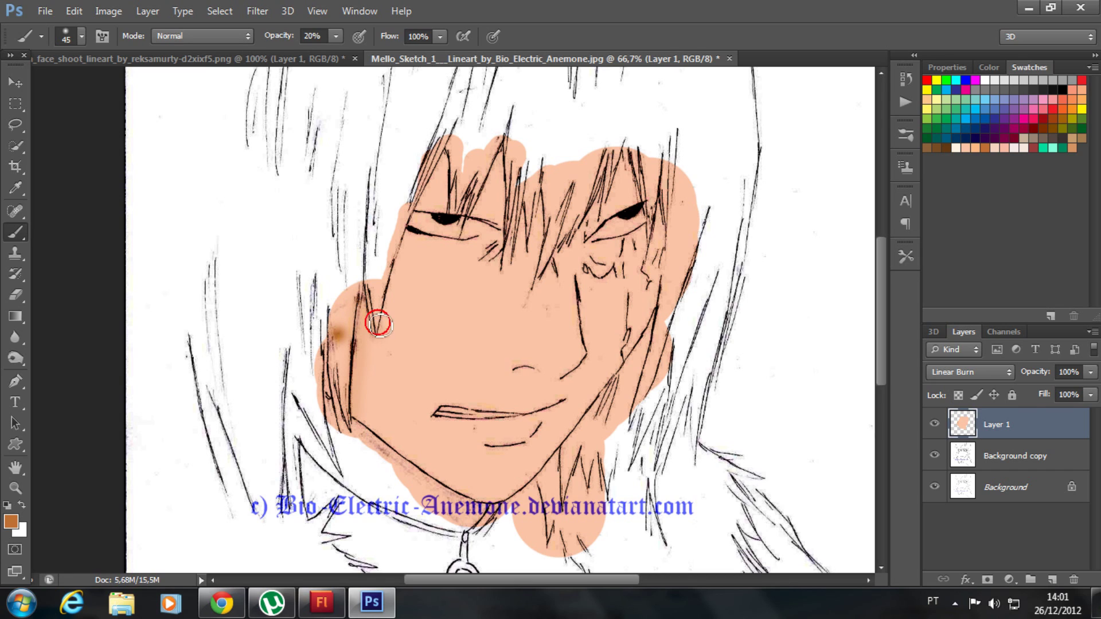
pyautogui.moveTo(392, 295); pyautogui.dragTo(453, 197)
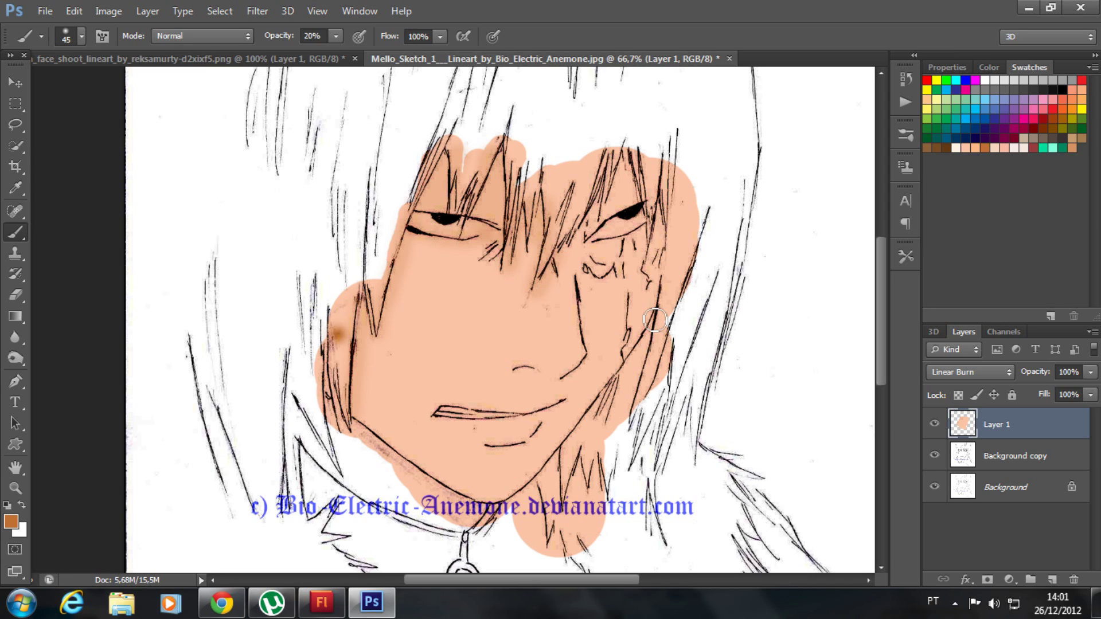
pyautogui.moveTo(655, 320); pyautogui.dragTo(623, 141)
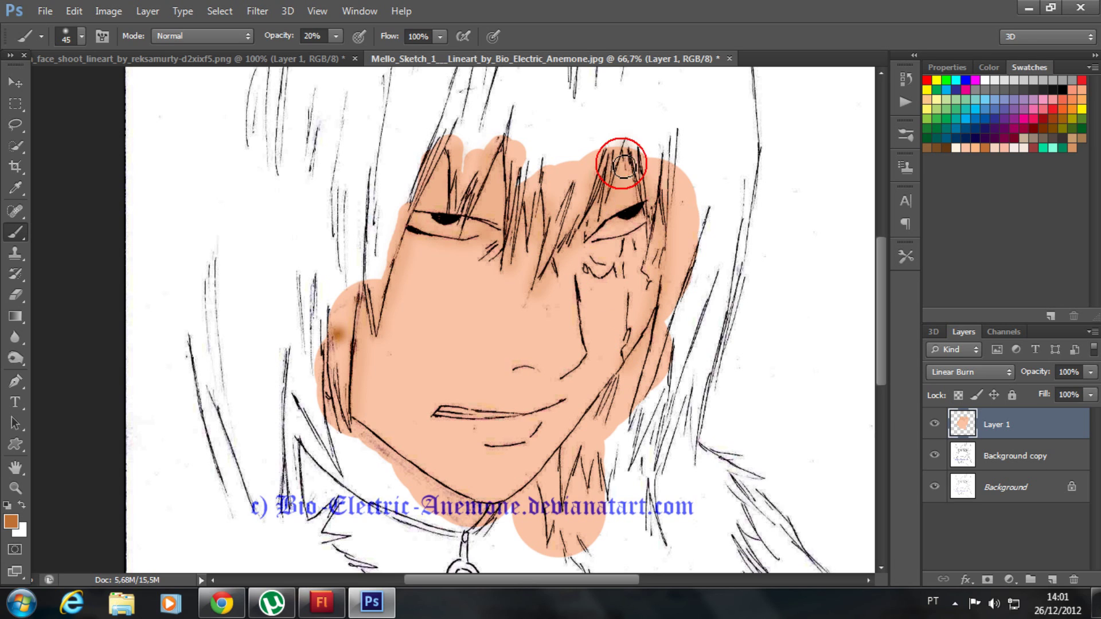
pyautogui.click(434, 181)
pyautogui.moveTo(434, 181); pyautogui.dragTo(510, 200)
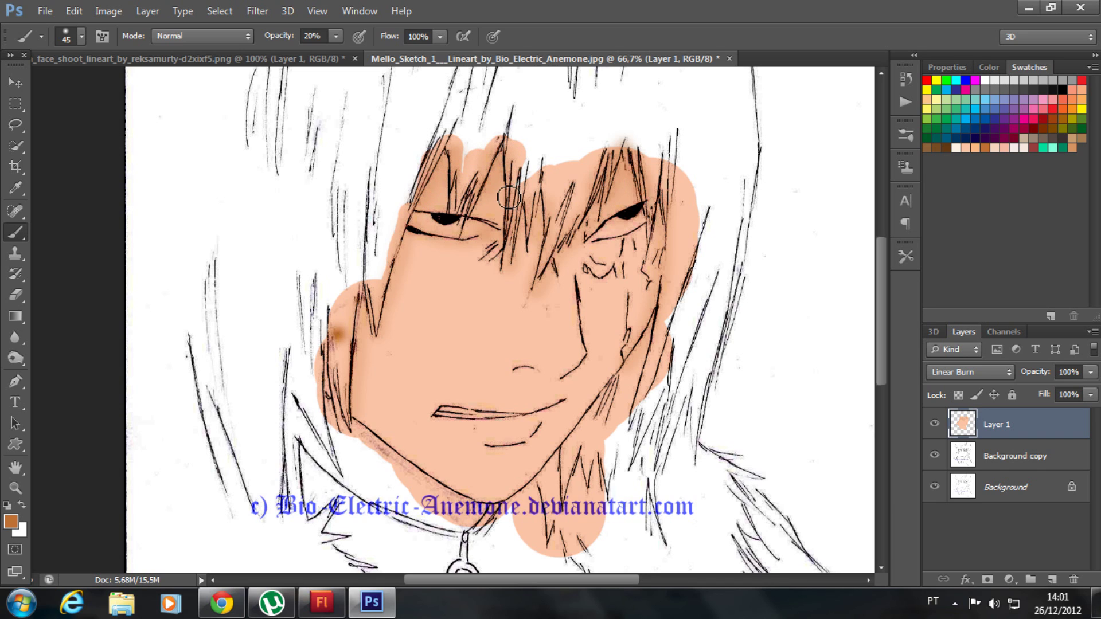
# Step: Shade under the chin with a 35 px brush and along the jawline at 80 px
pyautogui.scroll(-2, 688, 298)
pyautogui.scroll(-1, 689, 299)
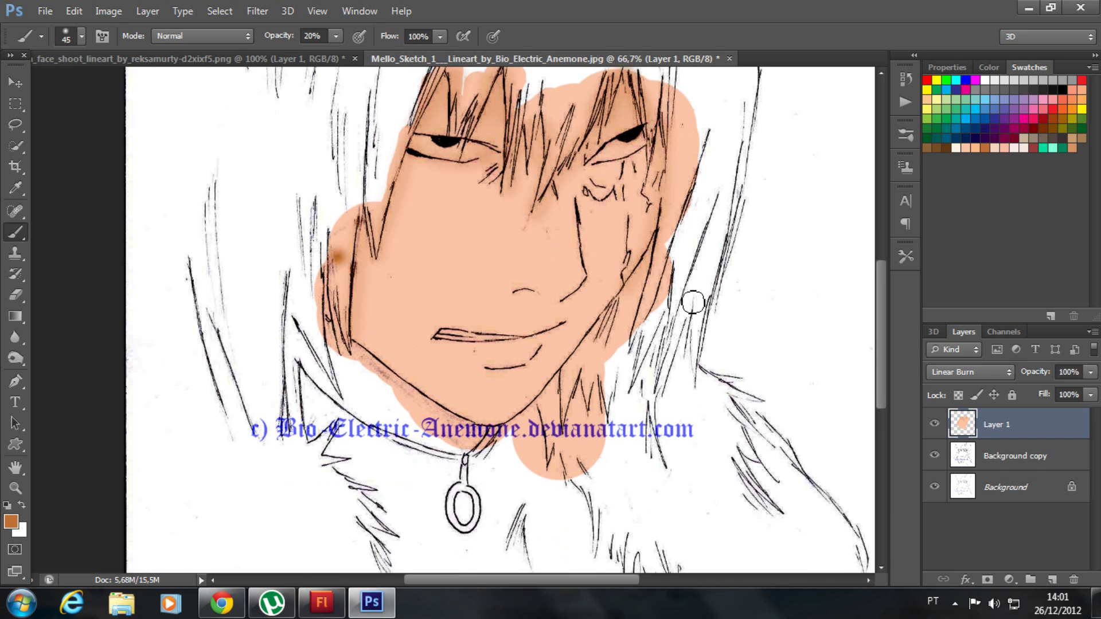
pyautogui.scroll(-1, 689, 299)
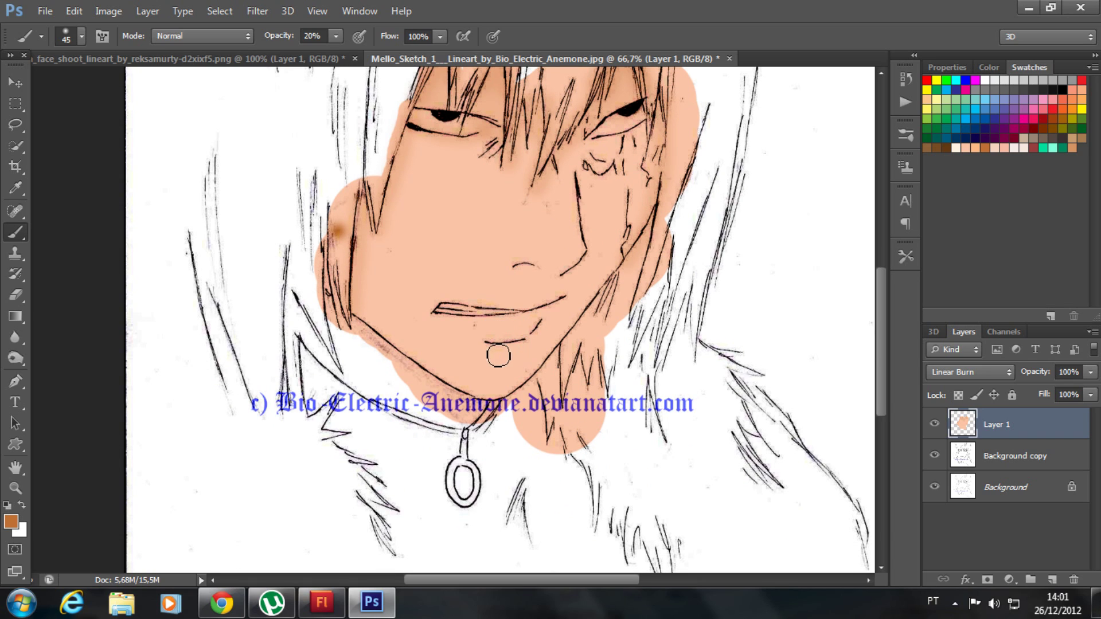
pyautogui.press(']')
pyautogui.press(']')
pyautogui.press(']')
pyautogui.press('[')
pyautogui.press('[')
pyautogui.press('[')
pyautogui.moveTo(509, 355); pyautogui.dragTo(546, 332)
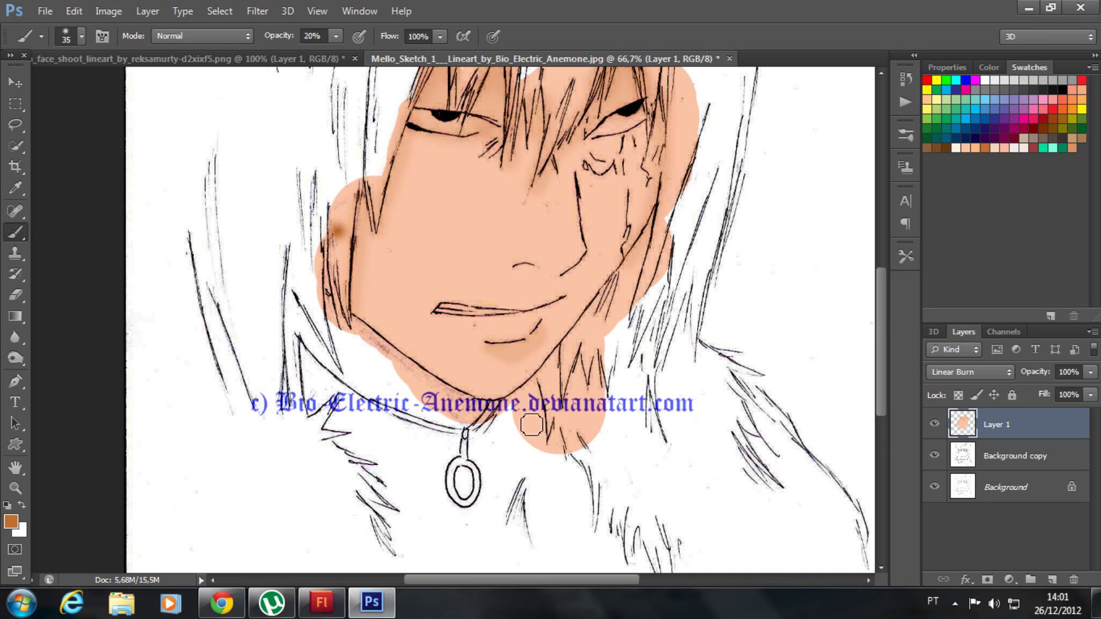
pyautogui.scroll(2, 467, 356)
pyautogui.scroll(-1, 460, 359)
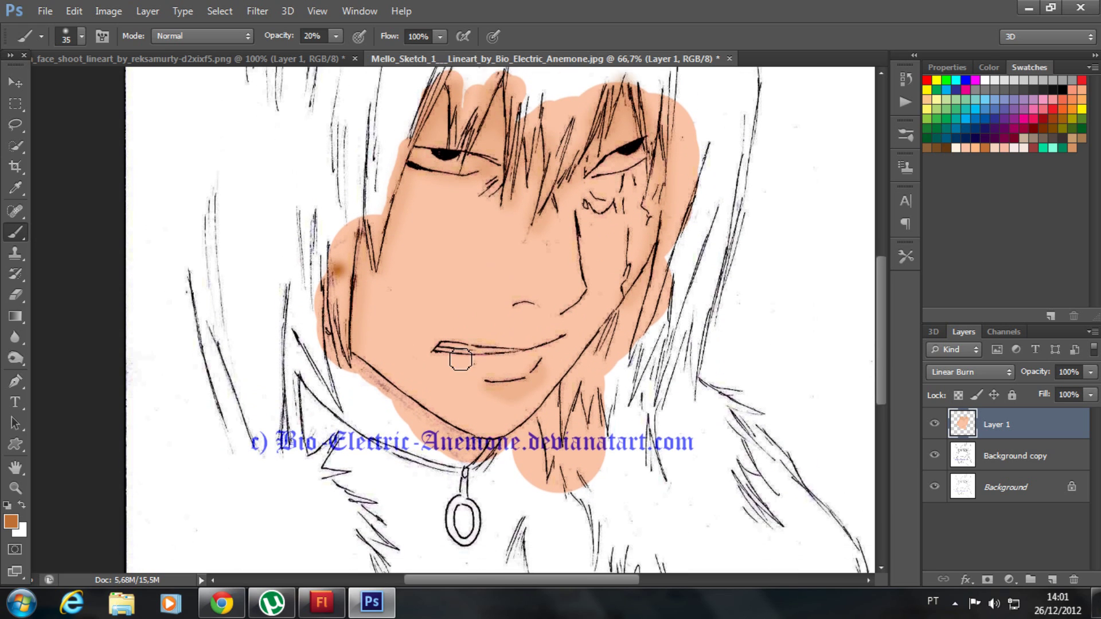
pyautogui.press(']')
pyautogui.press(']')
pyautogui.press(']')
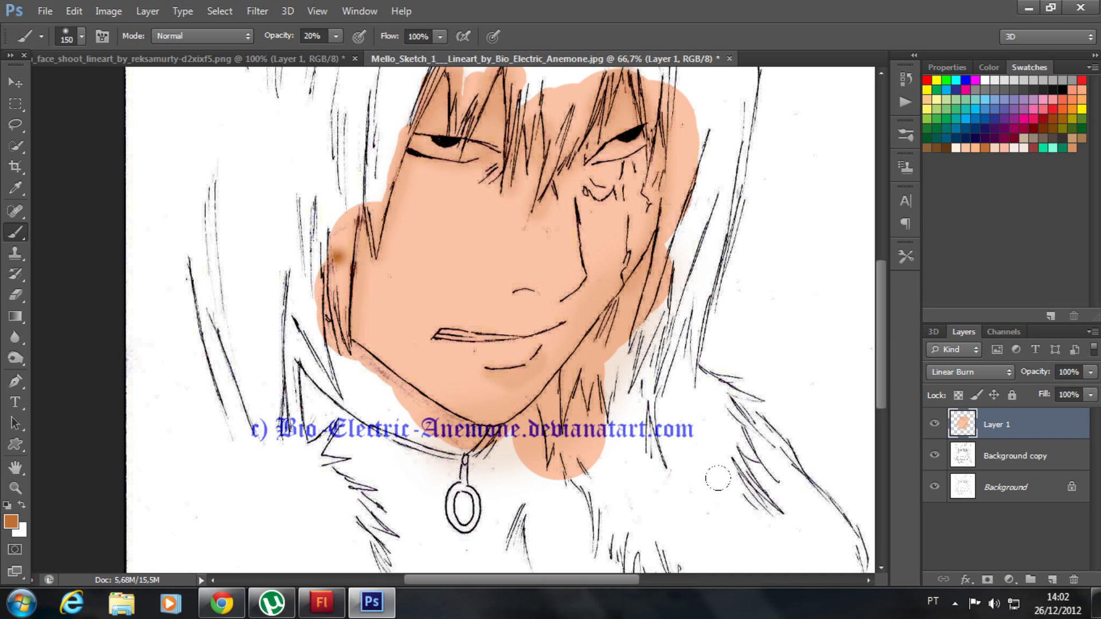
pyautogui.moveTo(357, 361); pyautogui.dragTo(430, 442)
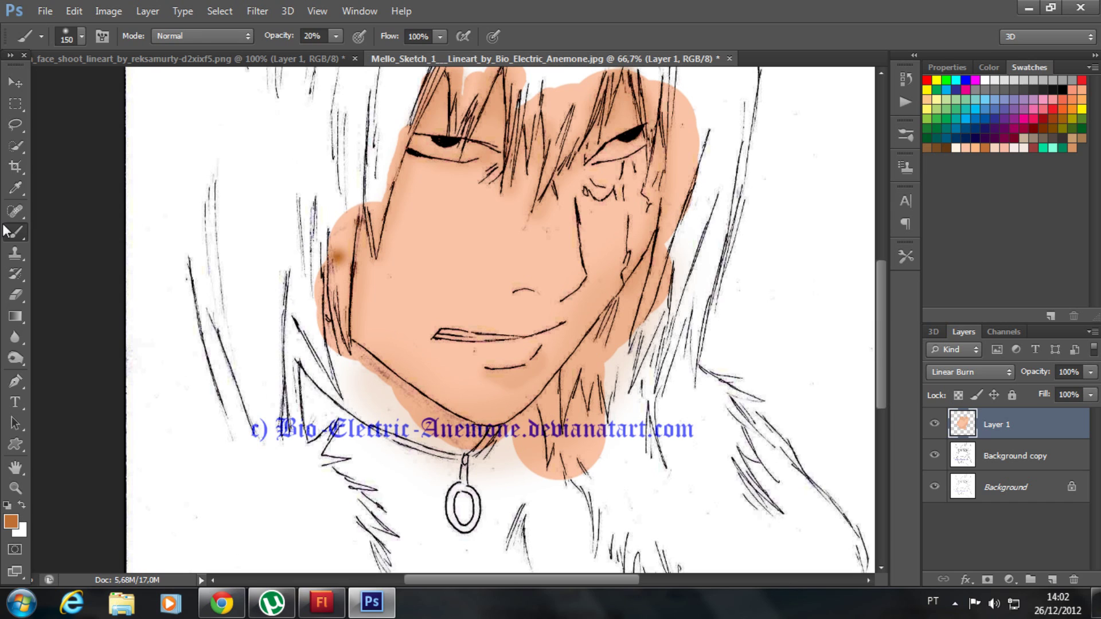
# Step: Select the Smudge tool at size 30 and smudge the shading at the chin
pyautogui.click(15, 359)
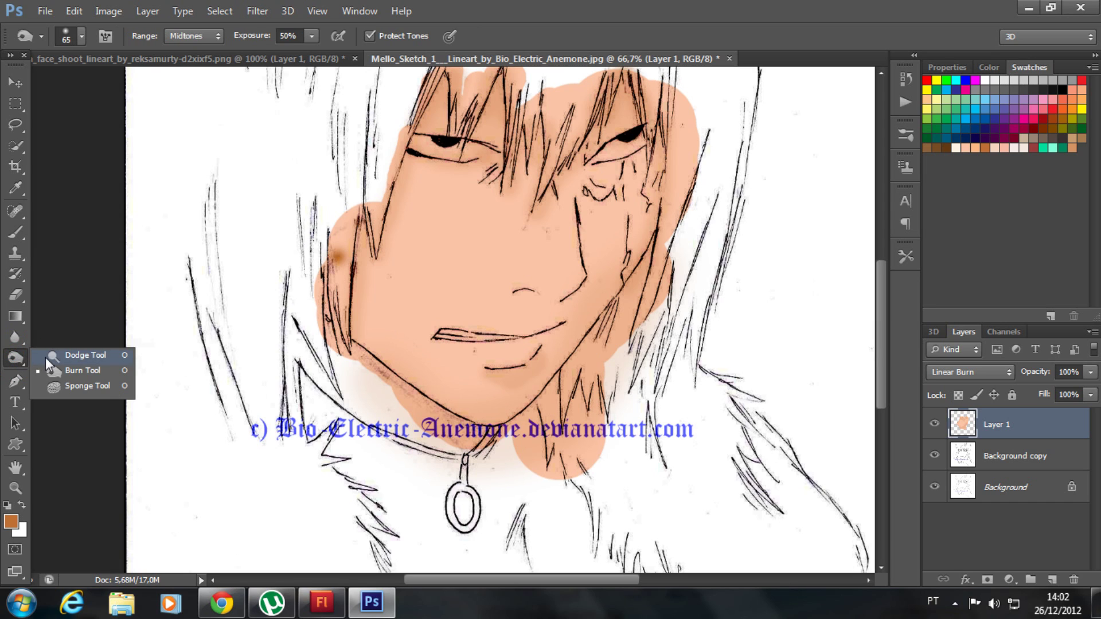
pyautogui.click(17, 337)
pyautogui.rightClick(20, 338)
pyautogui.click(80, 365)
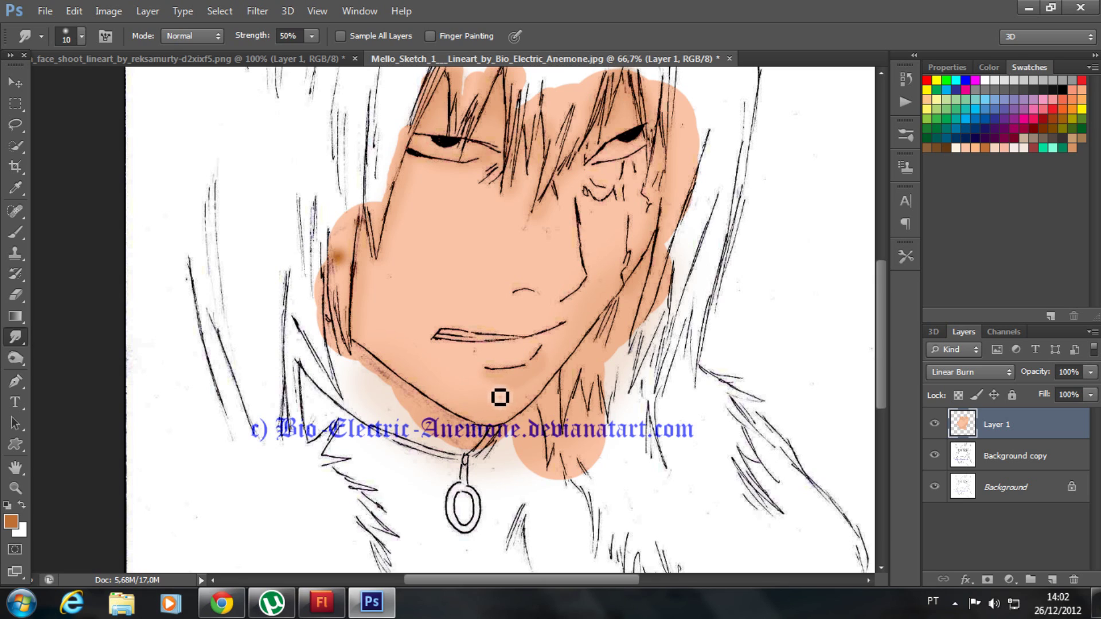
pyautogui.press(']')
pyautogui.press(']')
pyautogui.moveTo(514, 383)
pyautogui.mouseDown()
pyautogui.moveTo(504, 381)
pyautogui.moveTo(531, 379)
pyautogui.mouseUp()
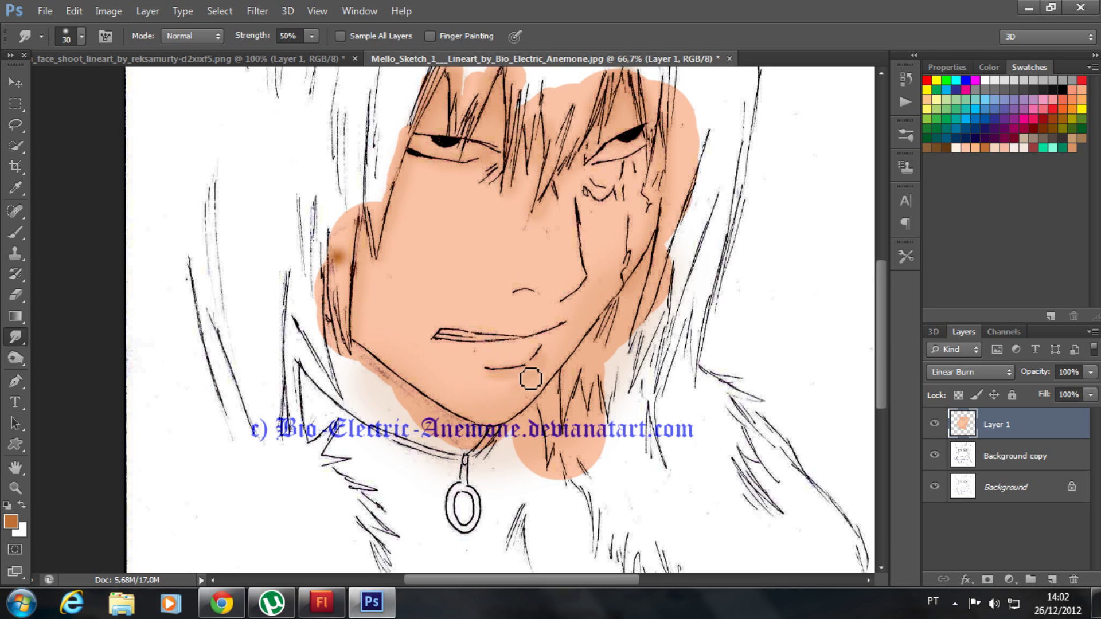
pyautogui.click(527, 375)
pyautogui.click(519, 378)
pyautogui.click(520, 376)
pyautogui.click(494, 379)
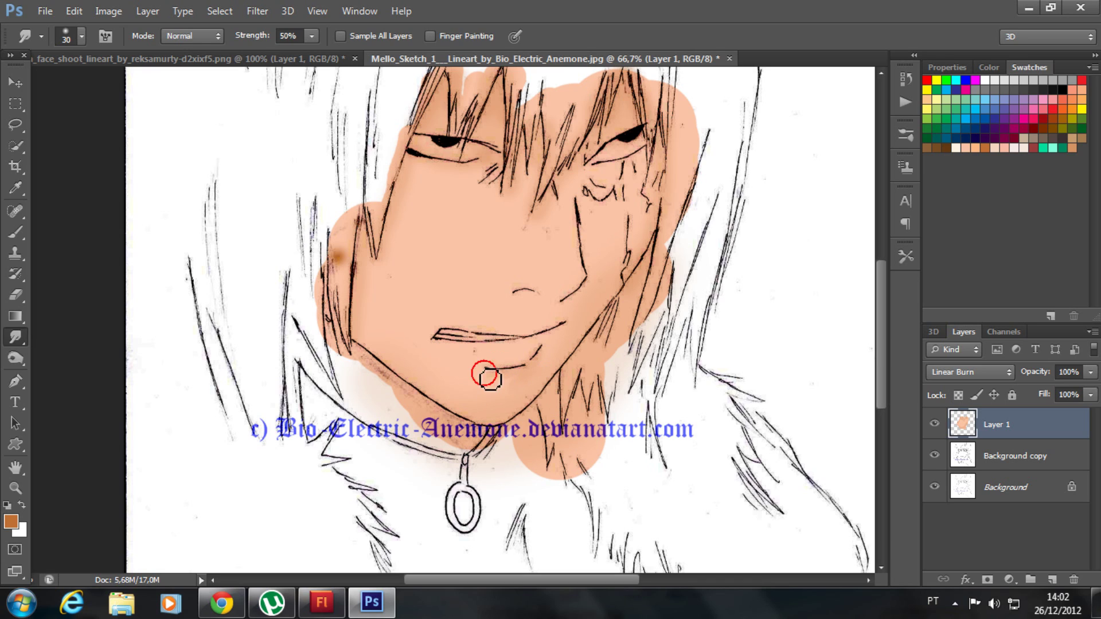
# Step: At size 60, smudge the shading on the left cheek, nose bridge and near the left eye
pyautogui.press(']')
pyautogui.press(']')
pyautogui.press(']')
pyautogui.click(403, 230)
pyautogui.click(395, 254)
pyautogui.moveTo(395, 254); pyautogui.dragTo(381, 295)
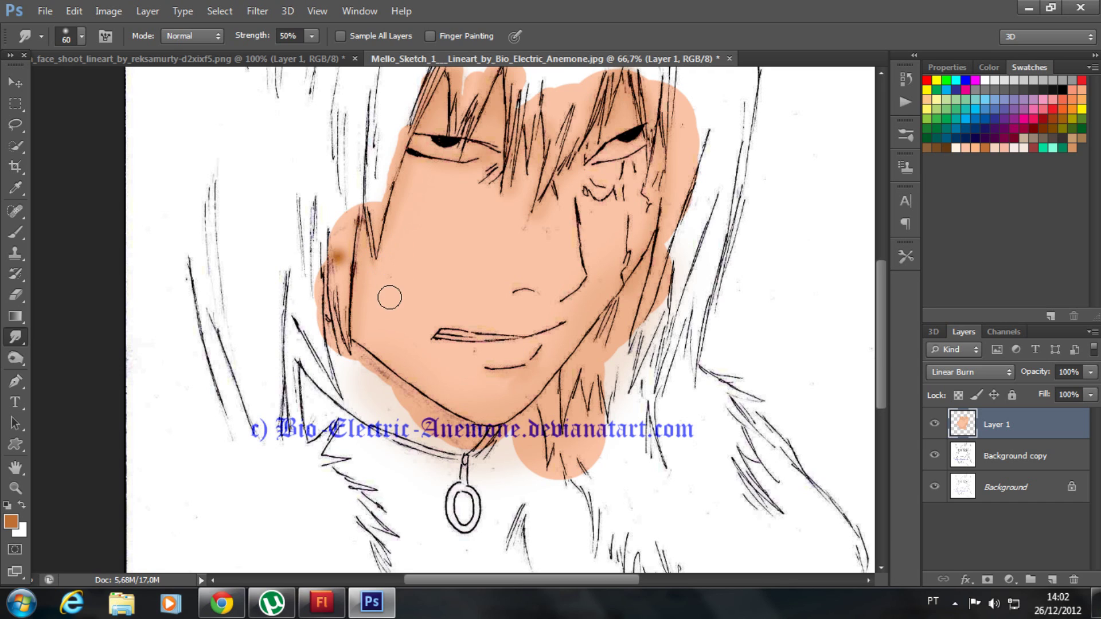
pyautogui.click(535, 217)
pyautogui.click(462, 176)
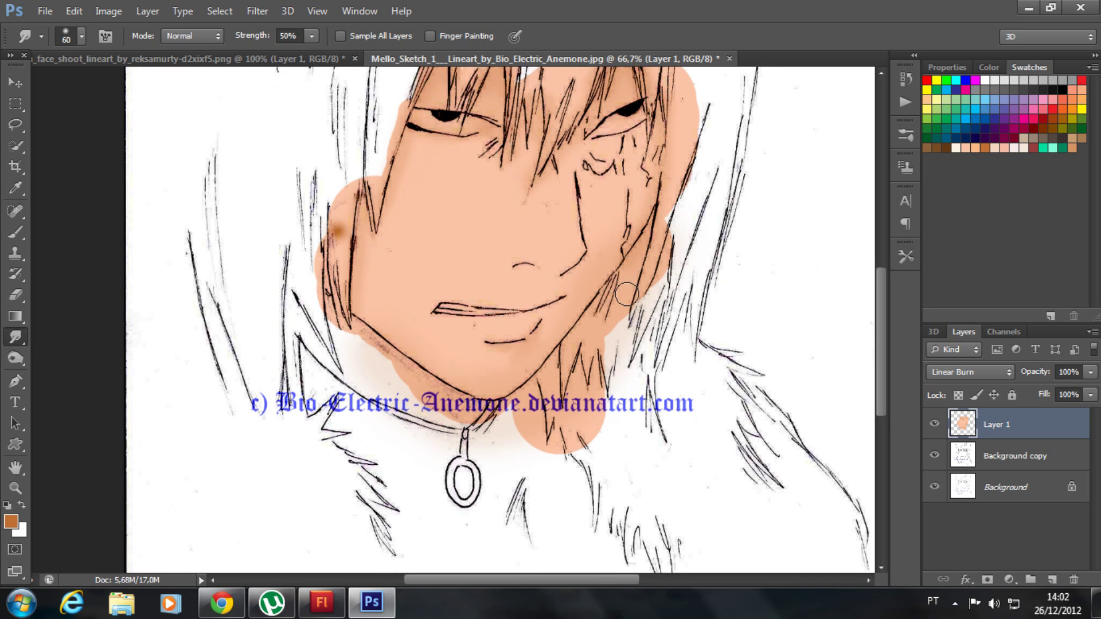
pyautogui.scroll(1, 627, 295)
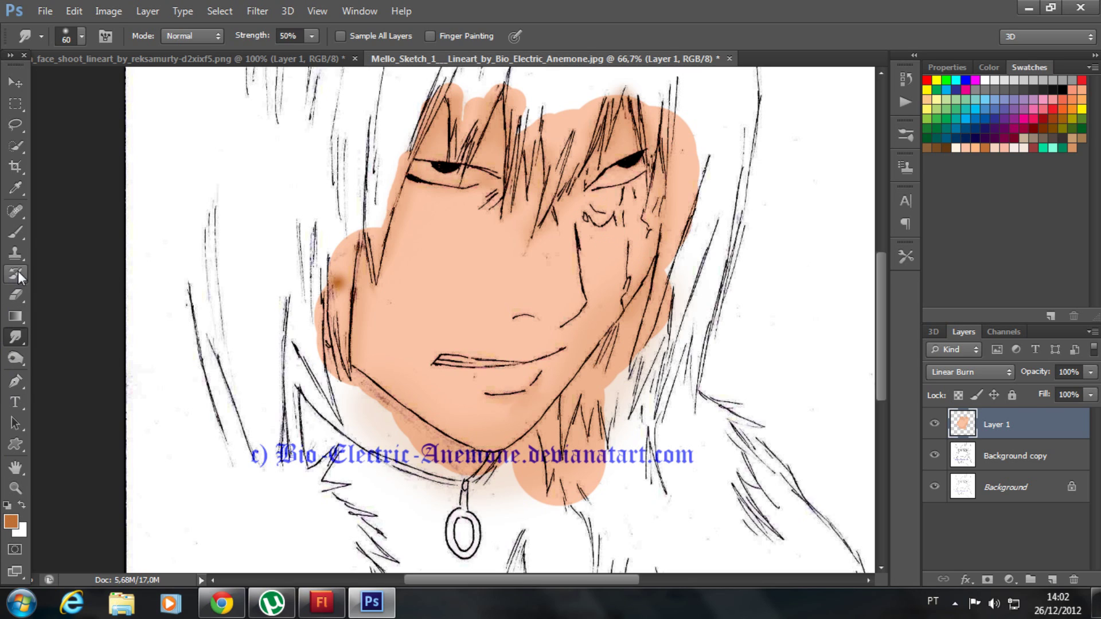
pyautogui.click(13, 234)
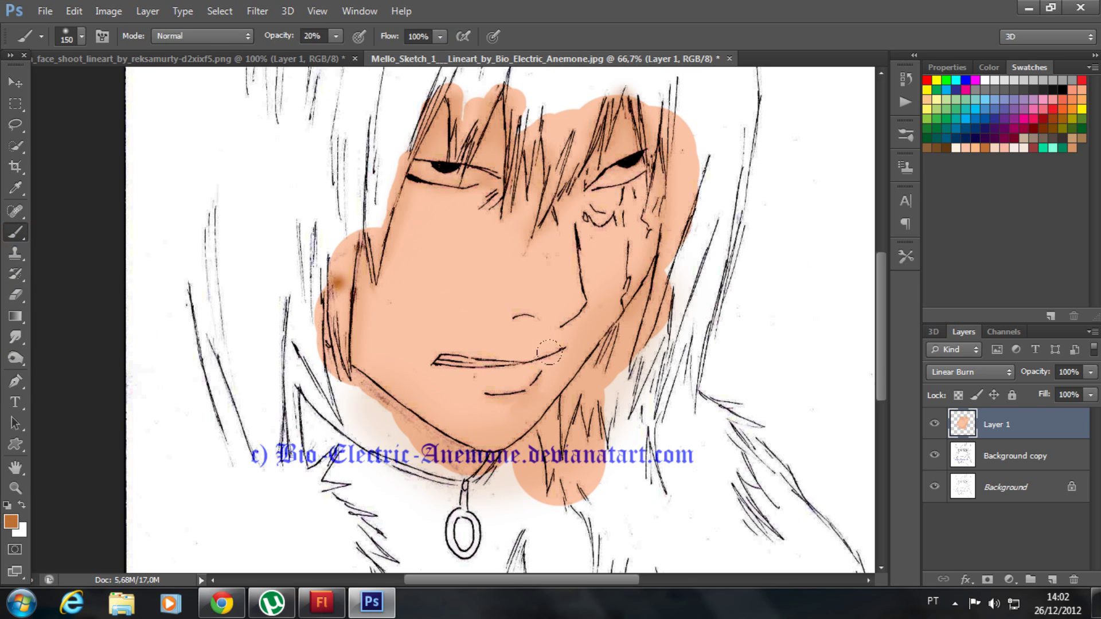
# Step: Pick a light peach at 14% brush opacity and dab it on the cheek
pyautogui.click(956, 149)
pyautogui.click(329, 40)
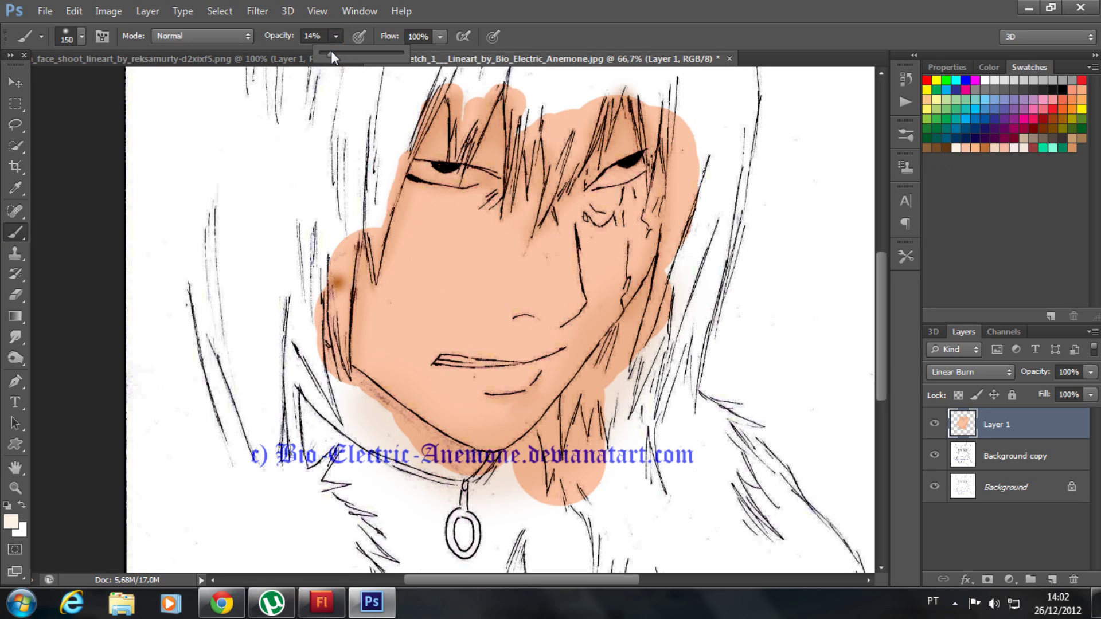
pyautogui.click(224, 372)
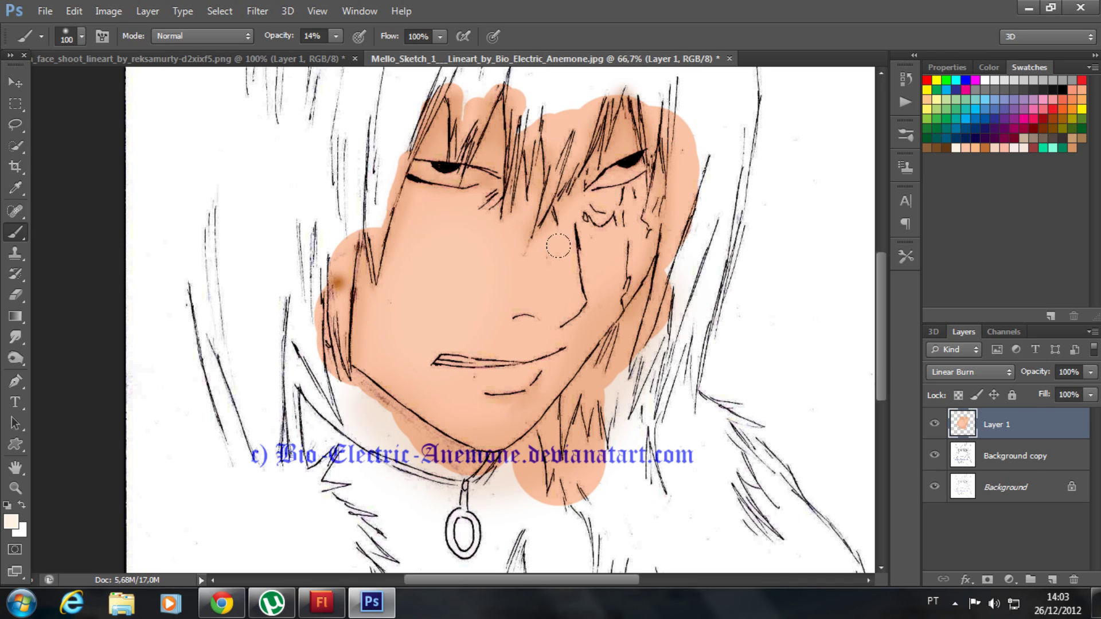
pyautogui.click(567, 291)
# Step: Smudge the skin tone over the nose, then brush a faint tint on the lower lip
pyautogui.click(15, 339)
pyautogui.moveTo(536, 277)
pyautogui.mouseDown()
pyautogui.moveTo(545, 263)
pyautogui.moveTo(553, 288)
pyautogui.moveTo(511, 348)
pyautogui.mouseUp()
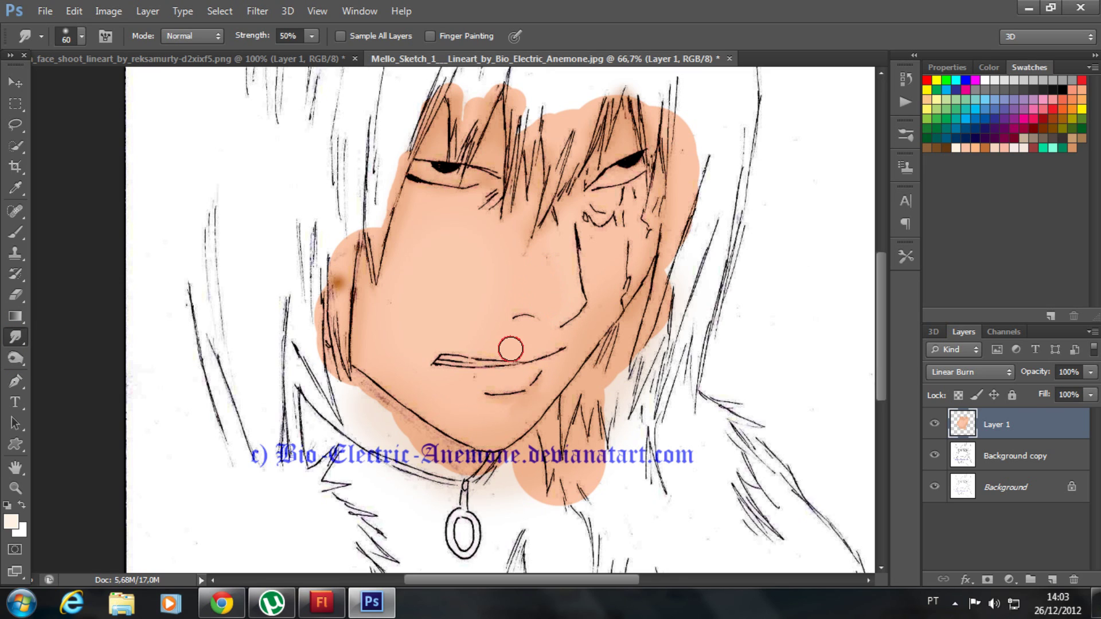
pyautogui.click(15, 233)
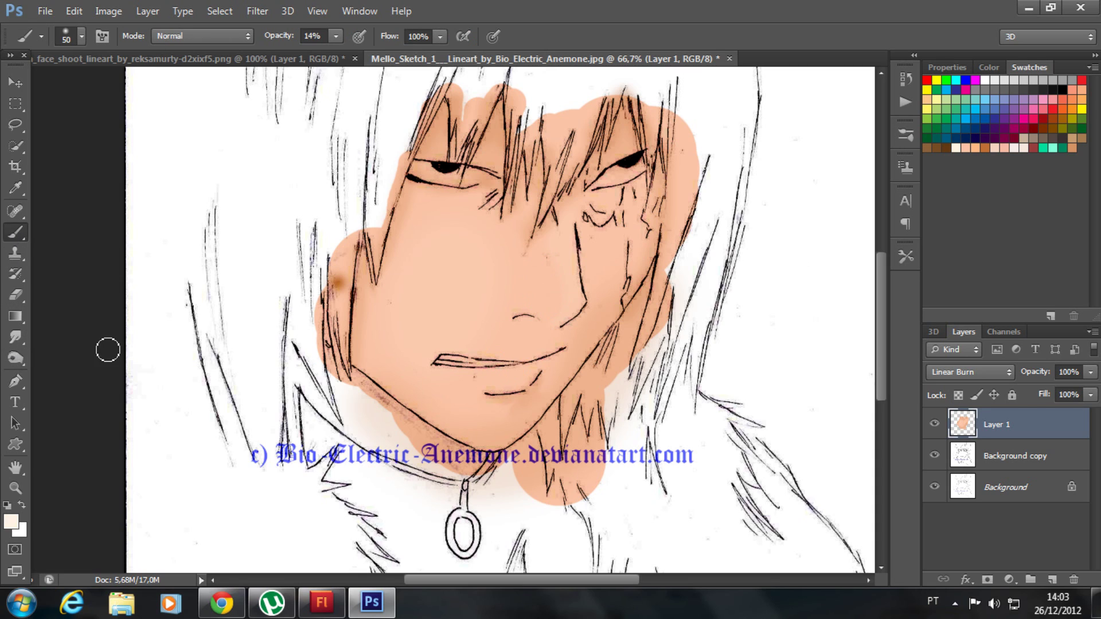
pyautogui.moveTo(493, 381); pyautogui.dragTo(534, 378)
pyautogui.hotkey('ctrl', '-')
pyautogui.hotkey('ctrl', '-')
pyautogui.hotkey('ctrl', '+')
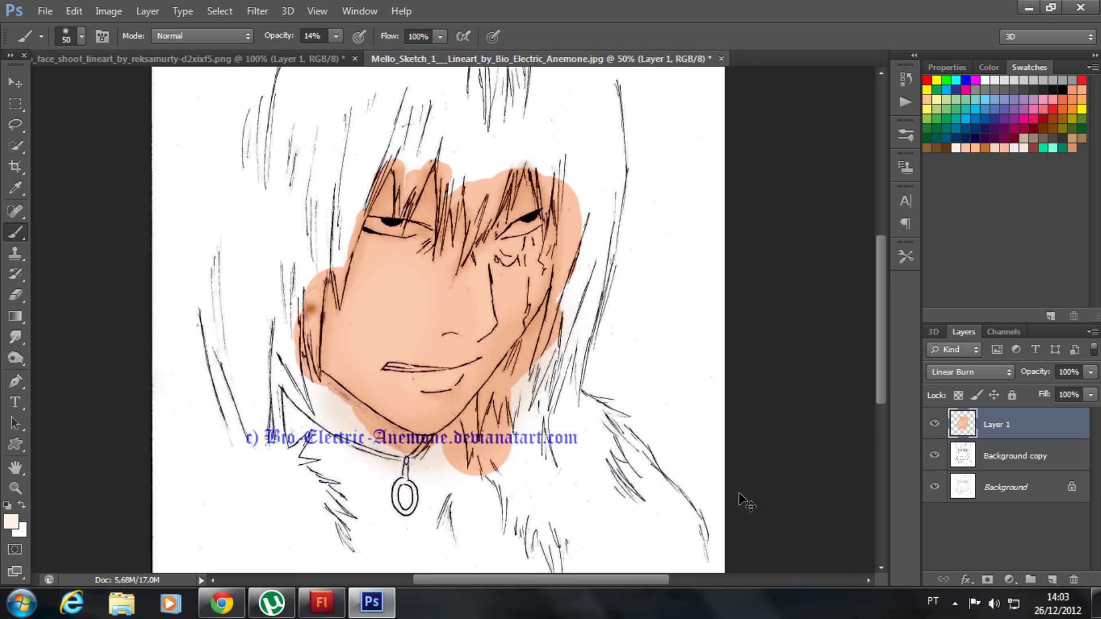
pyautogui.hotkey('ctrl', '+')
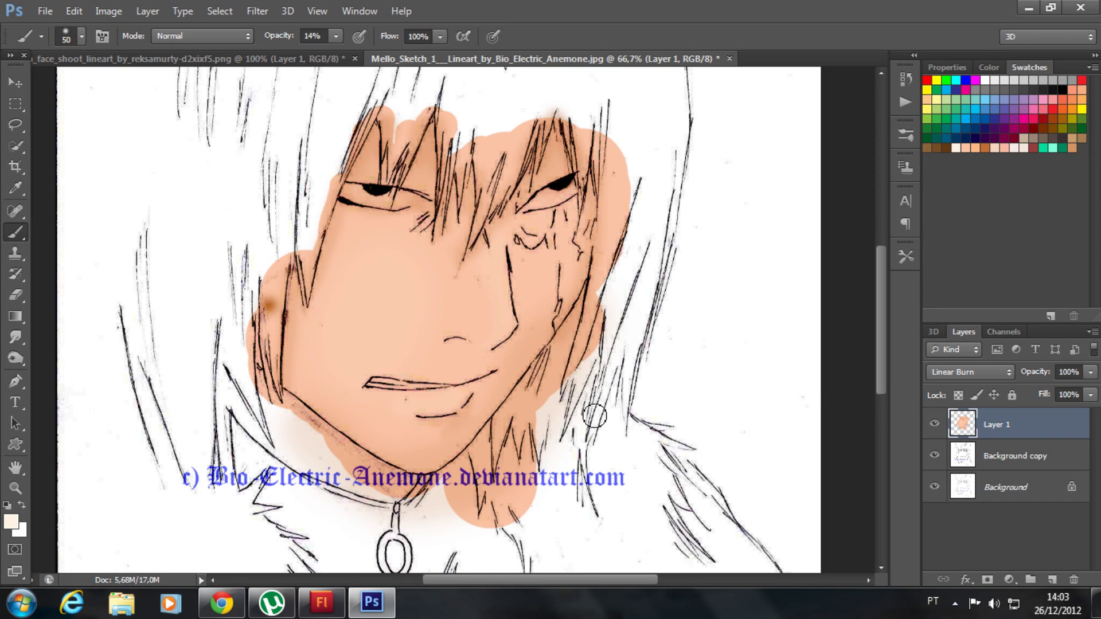
pyautogui.hscroll(-2, 594, 415)
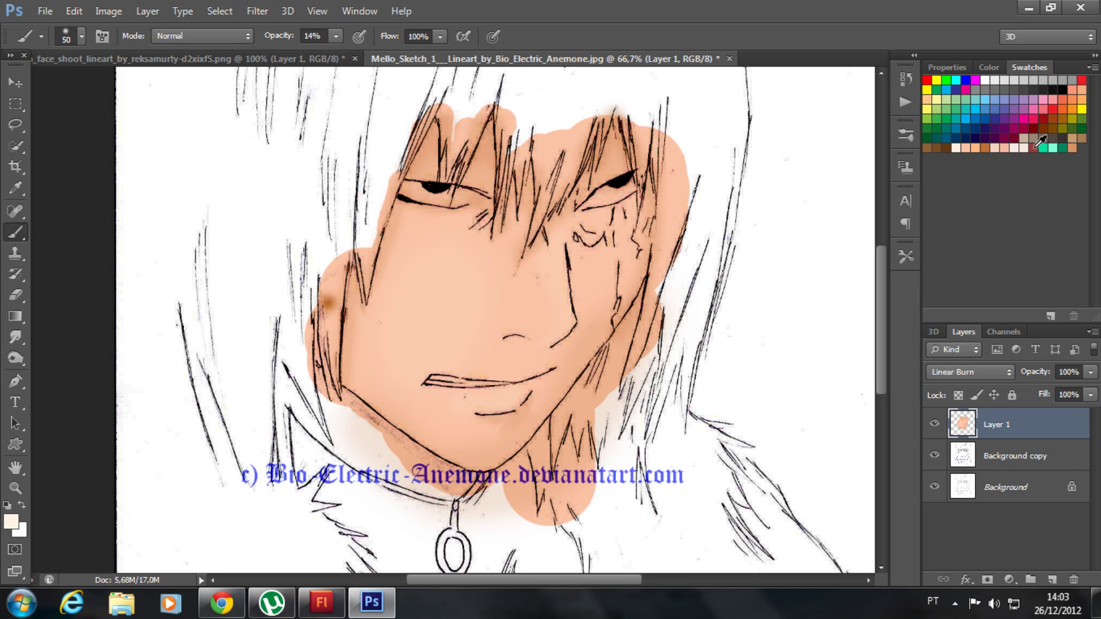
# Step: Set the foreground colour to dark red 7a0000 and return to the Brush
pyautogui.click(1020, 139)
pyautogui.click(10, 521)
pyautogui.click(561, 147)
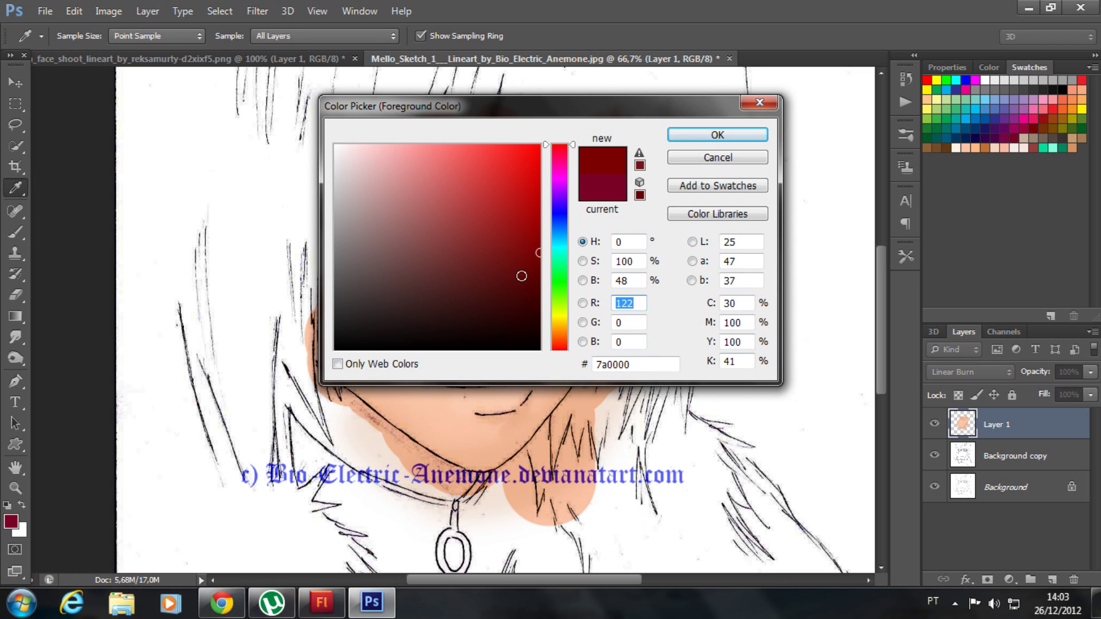
pyautogui.click(720, 136)
pyautogui.press('b')
# Step: Set brush opacity to 31% and paint a reddish bruise around the right eye
pyautogui.click(336, 36)
pyautogui.moveTo(339, 54); pyautogui.dragTo(346, 56)
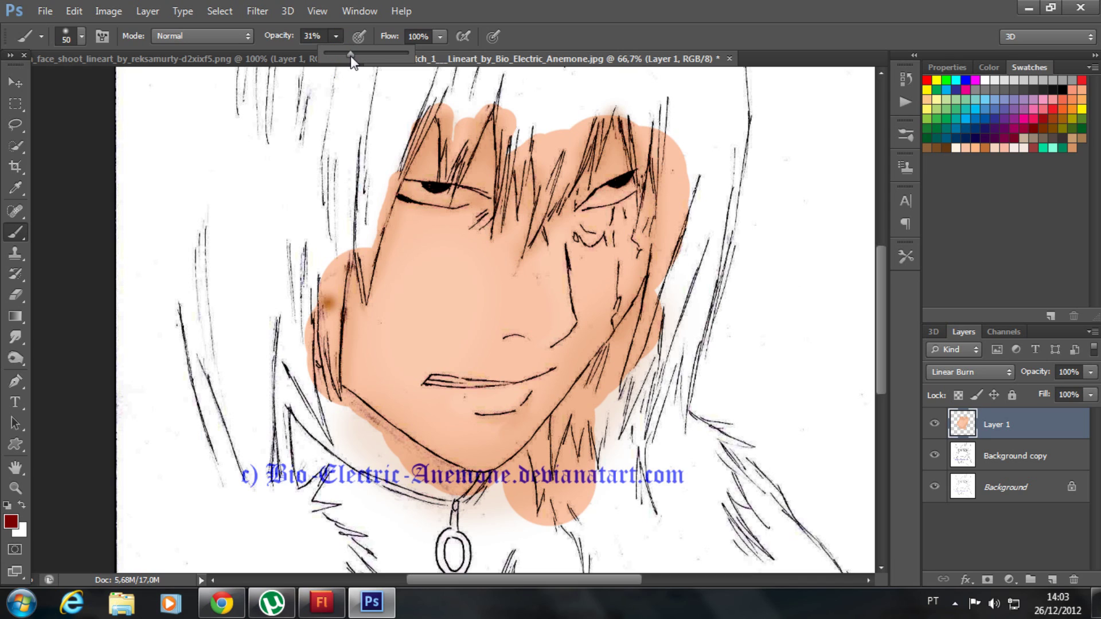
pyautogui.click(69, 258)
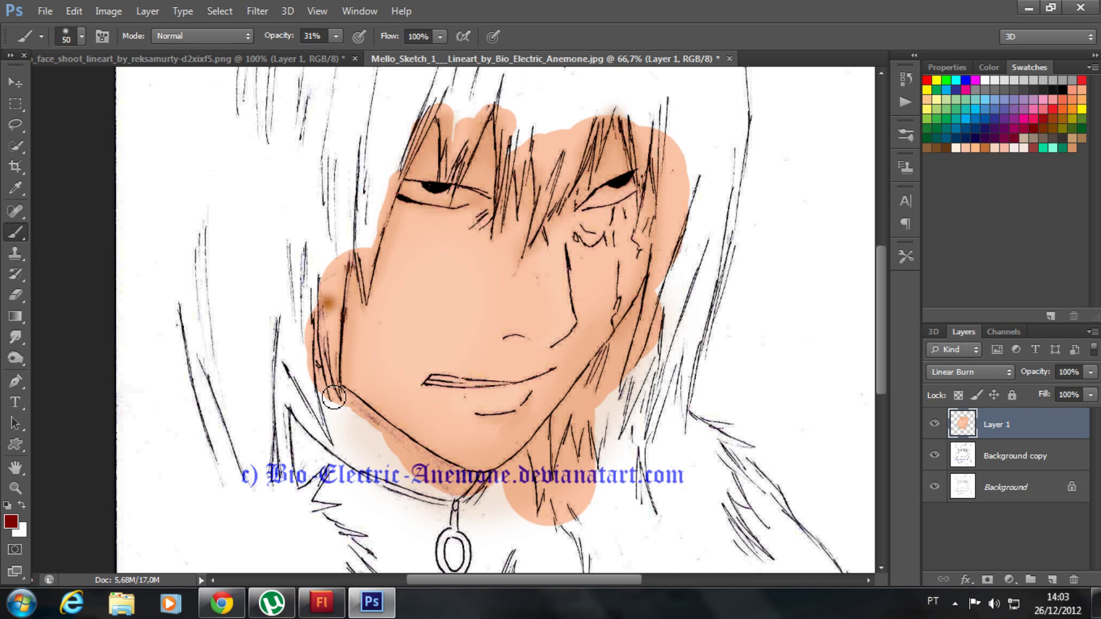
pyautogui.moveTo(583, 217)
pyautogui.mouseDown()
pyautogui.moveTo(635, 207)
pyautogui.moveTo(619, 237)
pyautogui.moveTo(621, 321)
pyautogui.moveTo(652, 252)
pyautogui.moveTo(635, 222)
pyautogui.moveTo(623, 321)
pyautogui.mouseUp()
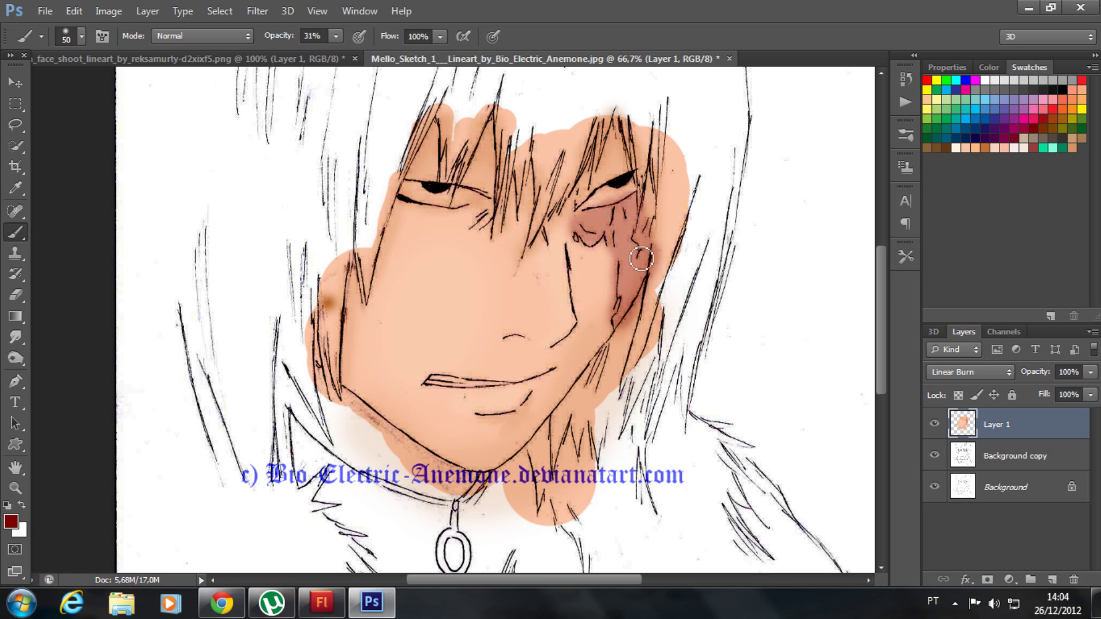
# Step: Zoom to 100% on the face, shrink the brush to 15, and darken the eye area
pyautogui.hotkey('ctrl', '+')
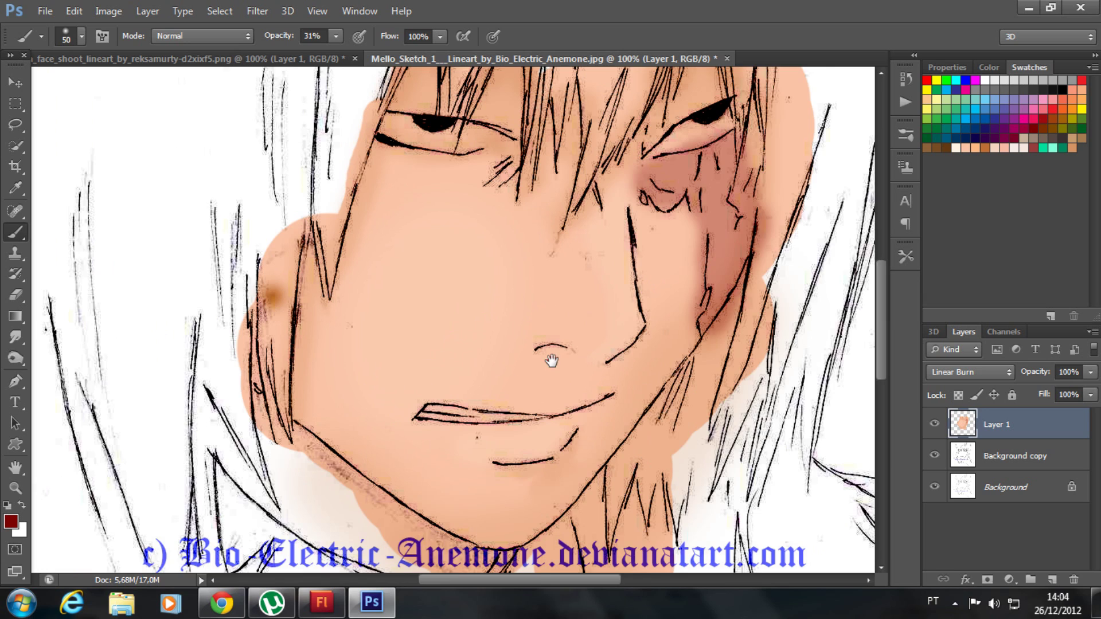
pyautogui.scroll(5, 551, 361)
pyautogui.hscroll(5, 516, 374)
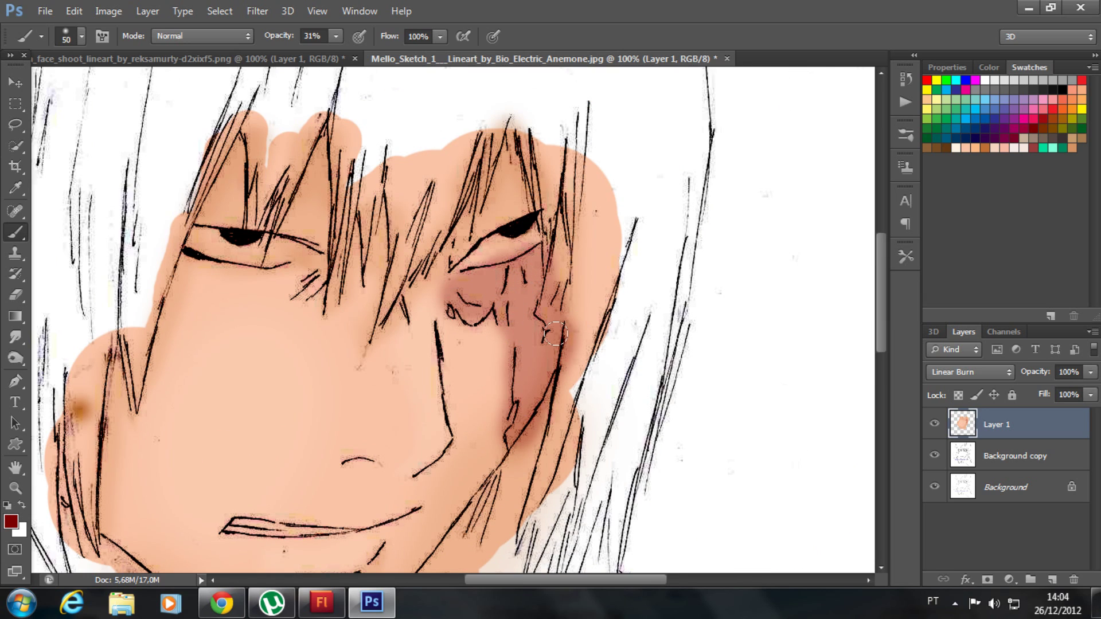
pyautogui.press('[')
pyautogui.press('[')
pyautogui.press('[')
pyautogui.click(467, 307)
pyautogui.moveTo(467, 303)
pyautogui.mouseDown()
pyautogui.moveTo(475, 313)
pyautogui.moveTo(518, 258)
pyautogui.mouseUp()
# Step: At 20% opacity, paint darker red under the eye, below the eyelid and down the cheek
pyautogui.click(336, 37)
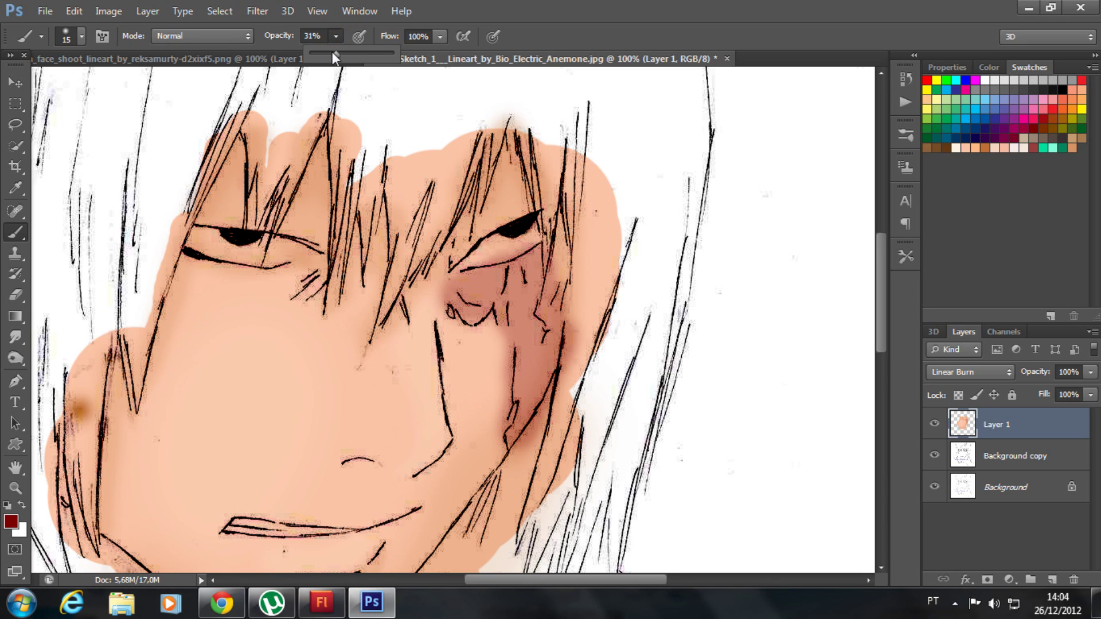
pyautogui.moveTo(329, 52); pyautogui.dragTo(325, 53)
pyautogui.click(470, 303)
pyautogui.moveTo(476, 311); pyautogui.dragTo(467, 303)
pyautogui.moveTo(512, 266)
pyautogui.mouseDown()
pyautogui.moveTo(516, 291)
pyautogui.moveTo(531, 278)
pyautogui.moveTo(529, 326)
pyautogui.moveTo(550, 339)
pyautogui.mouseUp()
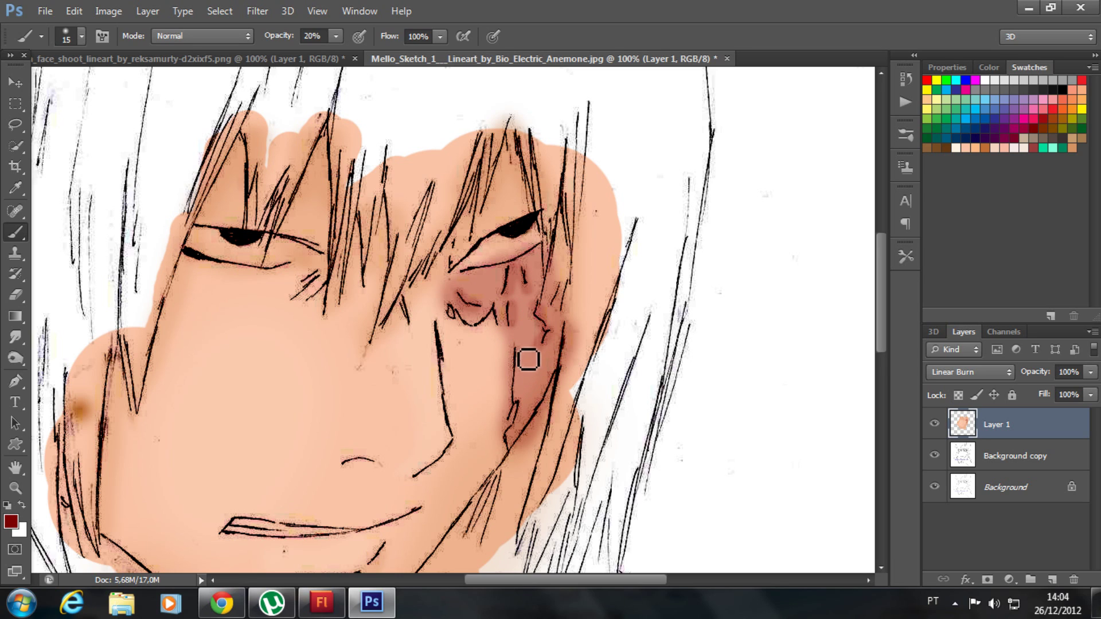
pyautogui.click(526, 381)
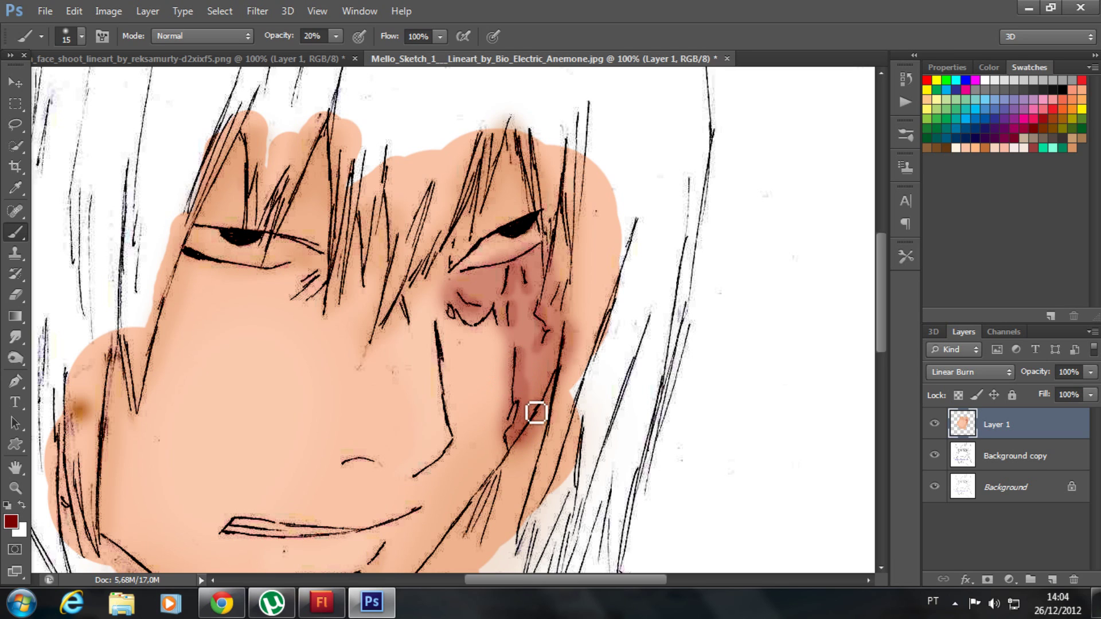
pyautogui.moveTo(523, 412); pyautogui.dragTo(567, 359)
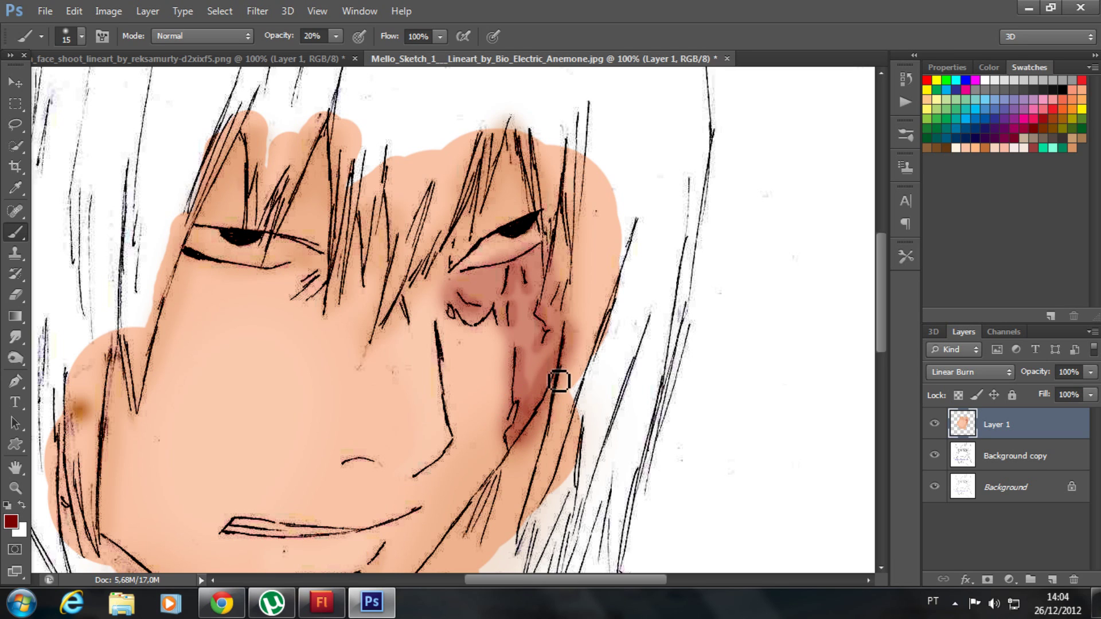
pyautogui.moveTo(463, 285)
pyautogui.mouseDown()
pyautogui.moveTo(546, 268)
pyautogui.moveTo(452, 297)
pyautogui.mouseUp()
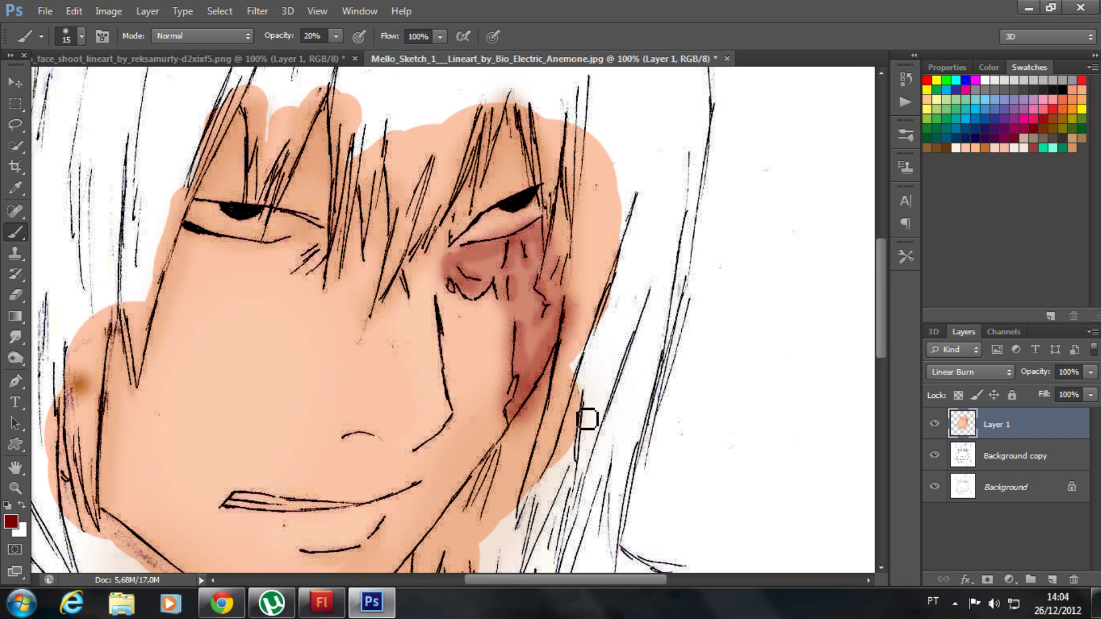
pyautogui.click(19, 339)
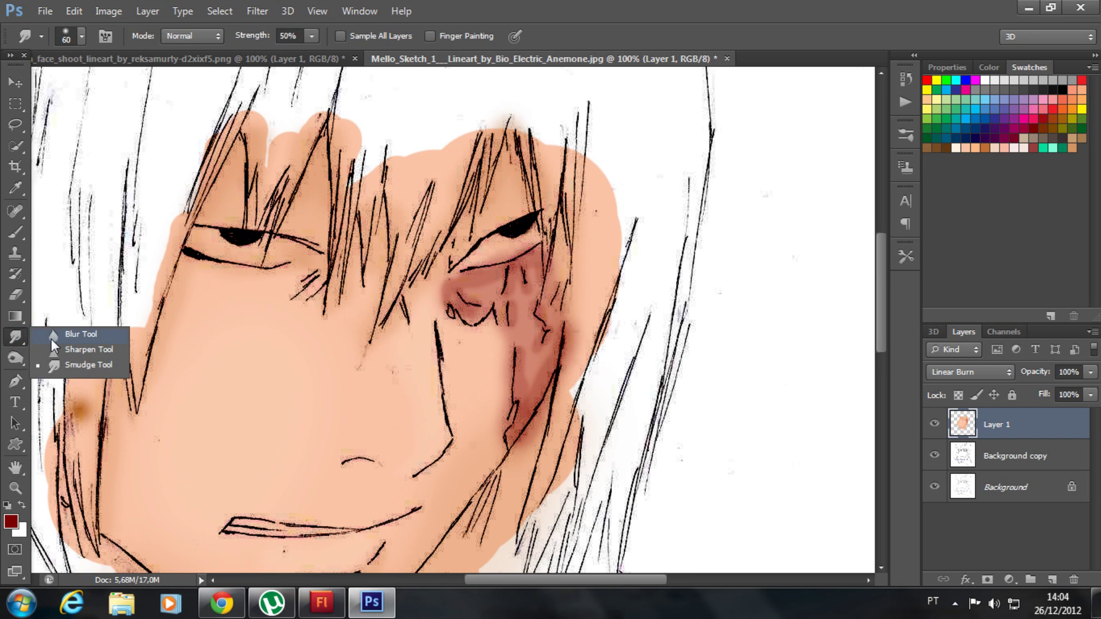
# Step: Soften the reddish bruise shading across the eye and inner eye with the Blur tool
pyautogui.click(54, 339)
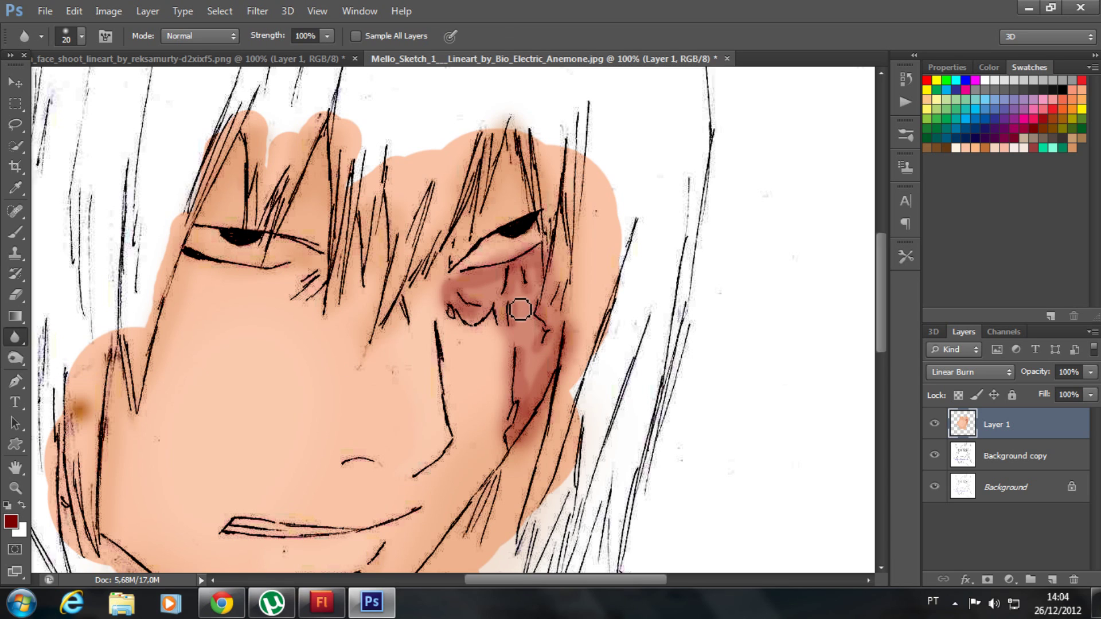
pyautogui.moveTo(520, 310); pyautogui.dragTo(482, 303)
pyautogui.moveTo(491, 295)
pyautogui.mouseDown()
pyautogui.moveTo(525, 287)
pyautogui.moveTo(530, 382)
pyautogui.moveTo(520, 278)
pyautogui.moveTo(469, 285)
pyautogui.moveTo(531, 324)
pyautogui.mouseUp()
pyautogui.click(23, 360)
# Step: Smudge the under-eye shading at size 40 to blend it, then zoom out to 66.7% to review
pyautogui.click(16, 337)
pyautogui.click(75, 366)
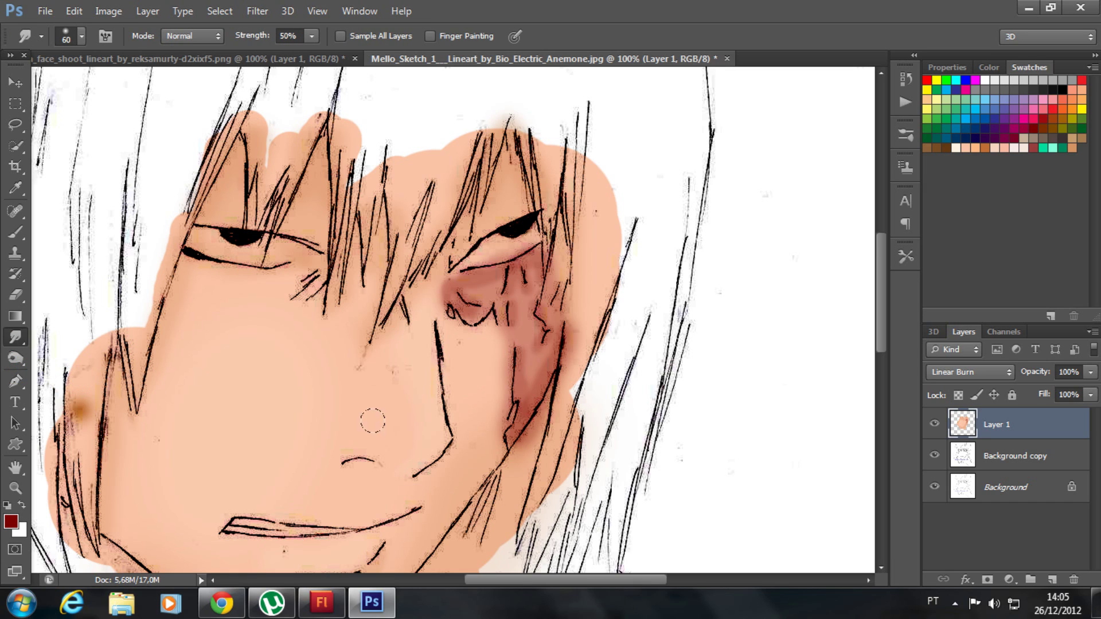
pyautogui.press('[')
pyautogui.moveTo(487, 356)
pyautogui.mouseDown()
pyautogui.moveTo(492, 427)
pyautogui.moveTo(479, 344)
pyautogui.moveTo(493, 339)
pyautogui.moveTo(474, 344)
pyautogui.moveTo(423, 298)
pyautogui.moveTo(453, 290)
pyautogui.moveTo(492, 391)
pyautogui.mouseUp()
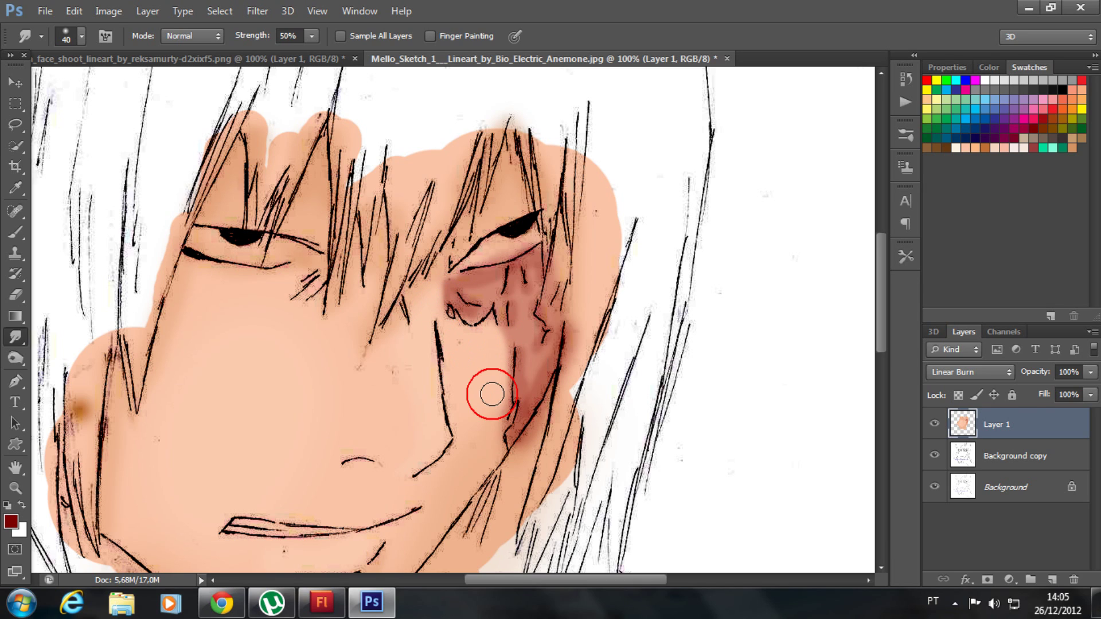
pyautogui.moveTo(480, 281); pyautogui.dragTo(537, 259)
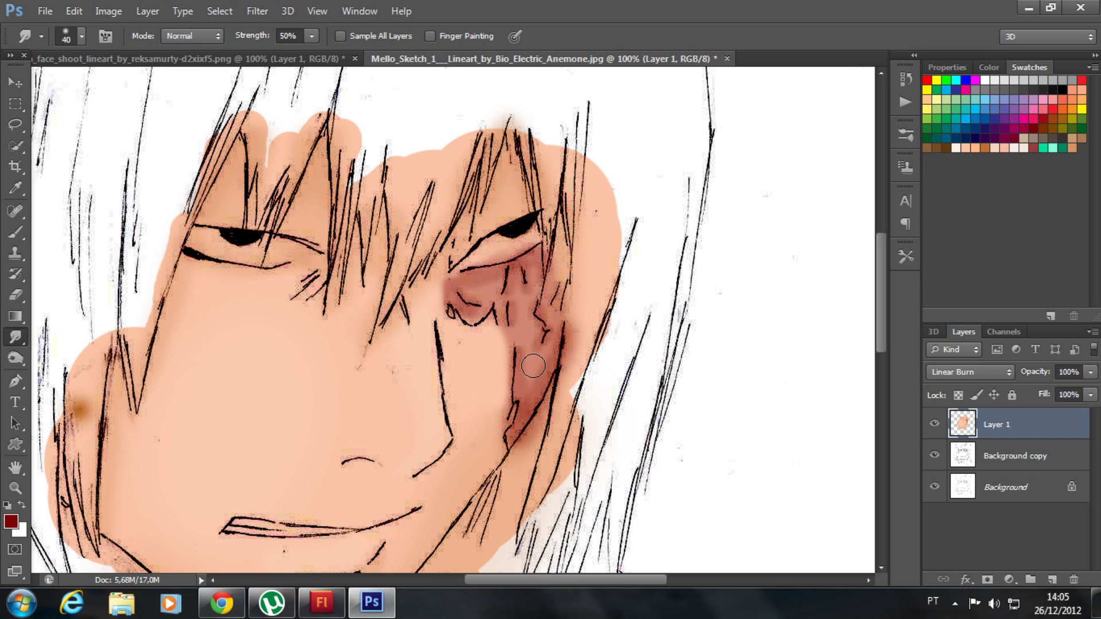
pyautogui.hotkey('ctrl', '-')
pyautogui.hotkey('ctrl', '-')
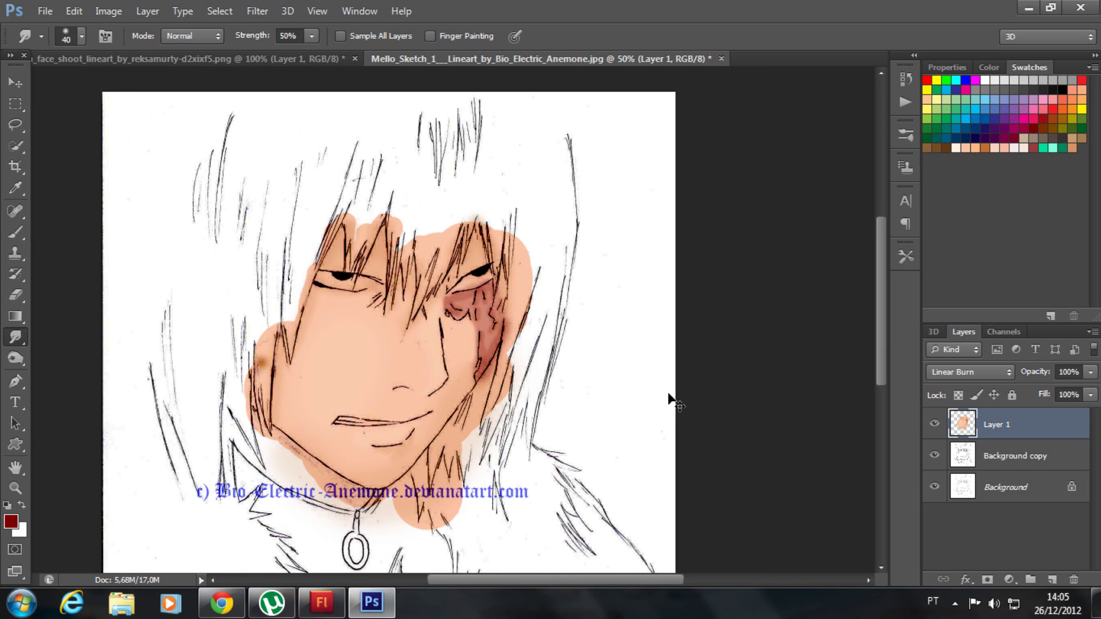
pyautogui.hotkey('ctrl', '+')
pyautogui.hotkey('ctrl', '+')
pyautogui.moveTo(466, 274)
pyautogui.mouseDown()
pyautogui.moveTo(443, 297)
pyautogui.moveTo(463, 256)
pyautogui.mouseUp()
pyautogui.hotkey('ctrl', '-')
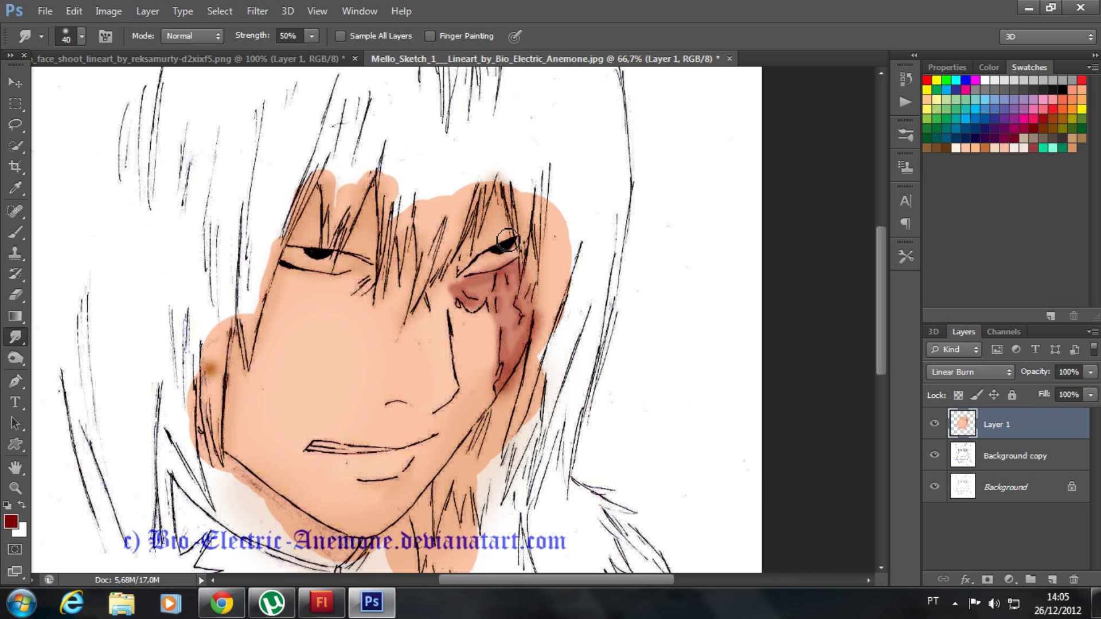
pyautogui.scroll(-1, 594, 442)
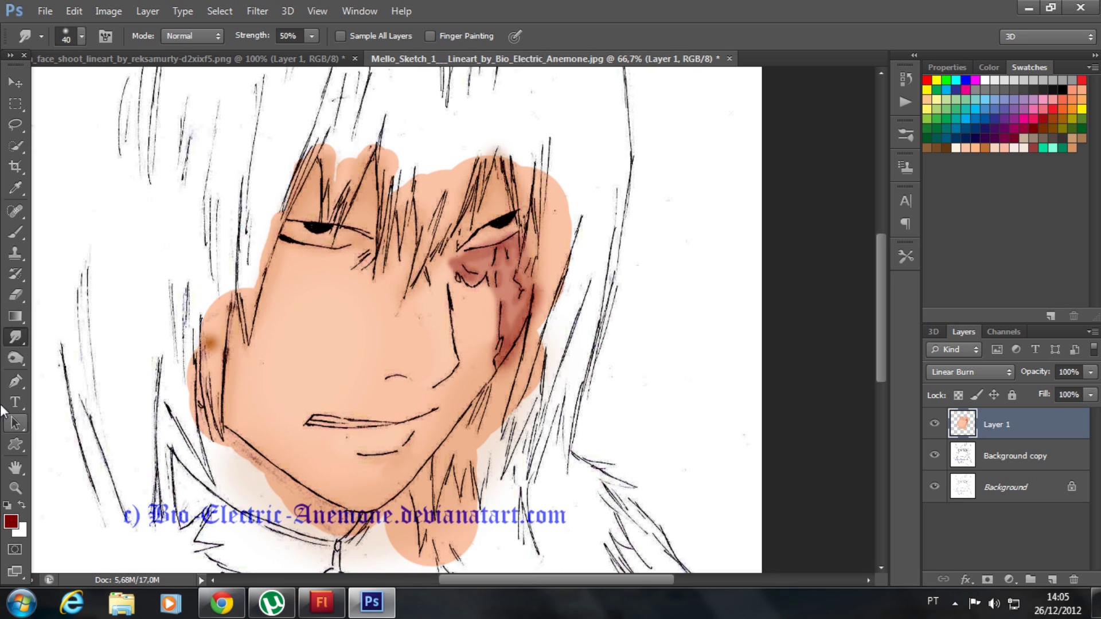
# Step: Switch to the Eraser tool to trim skin paint spilling past the face's line art
pyautogui.click(29, 292)
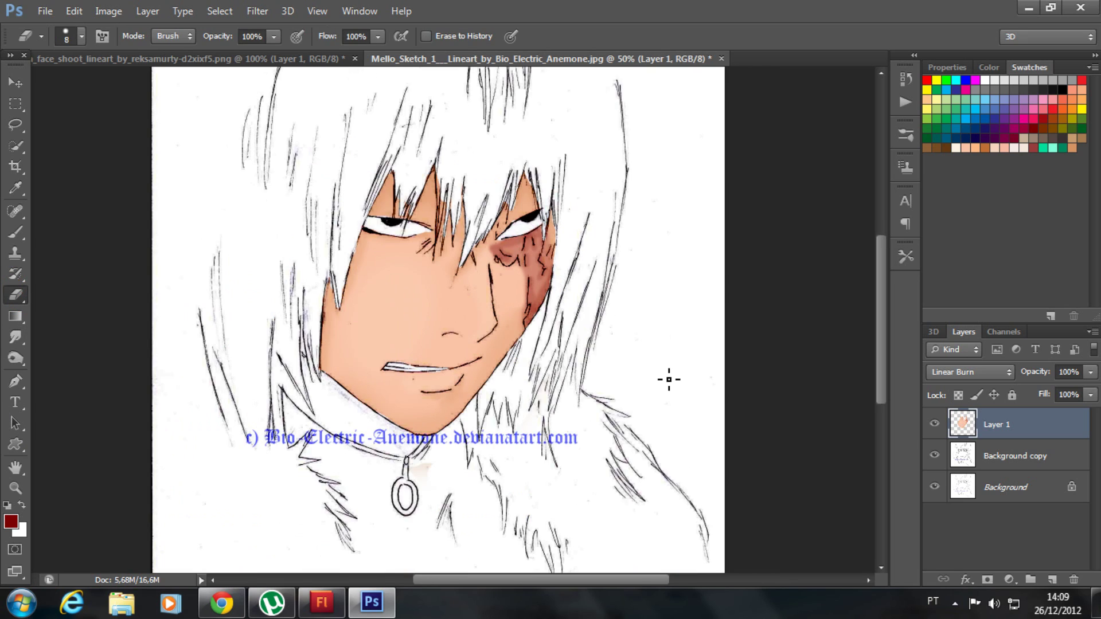